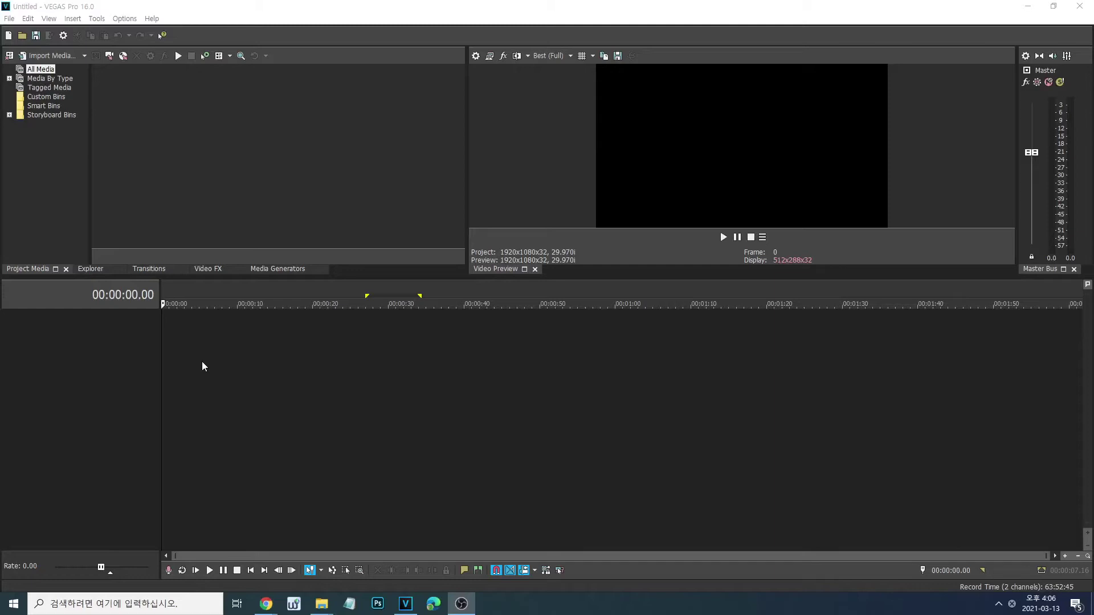
- Import the photos from their folder into the project media and place D4S_1436.JPG at the start of the timeline
key(super+e)
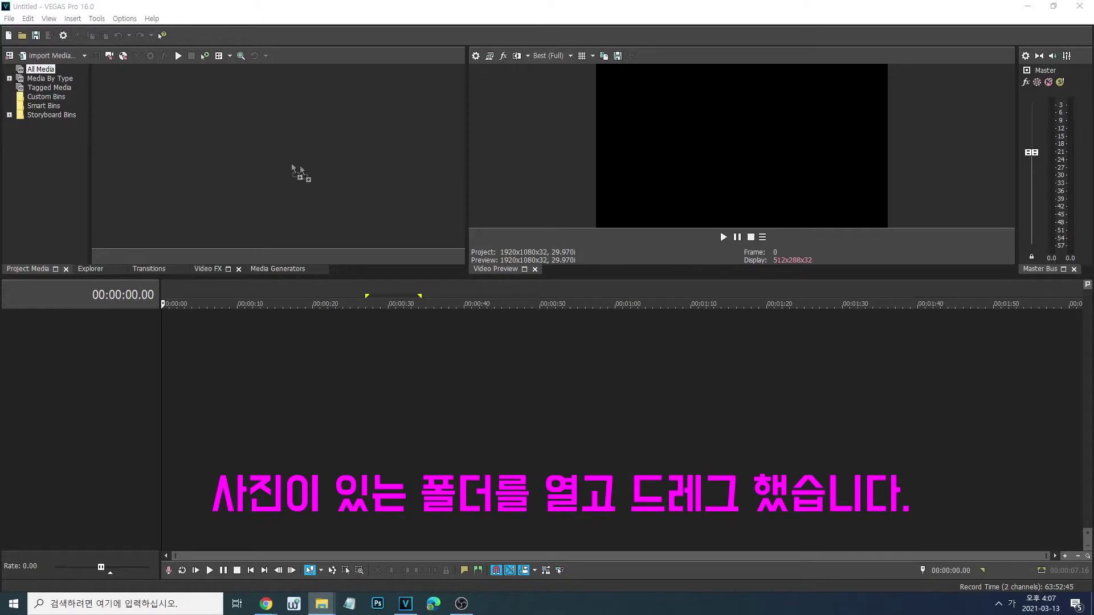
drag(298, 171, 285, 166)
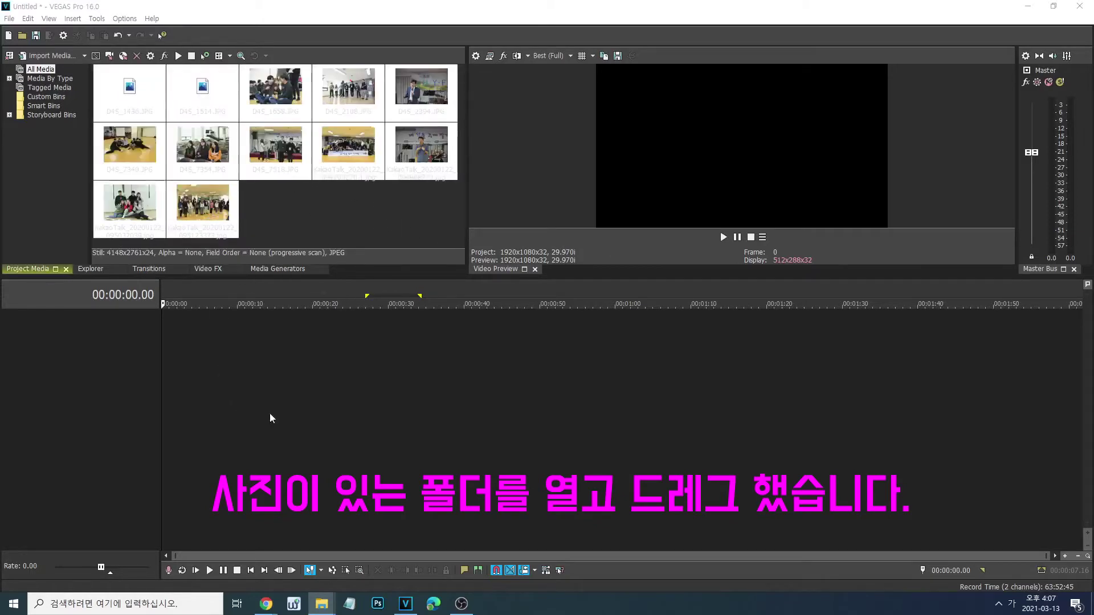
click(118, 116)
drag(119, 115, 163, 337)
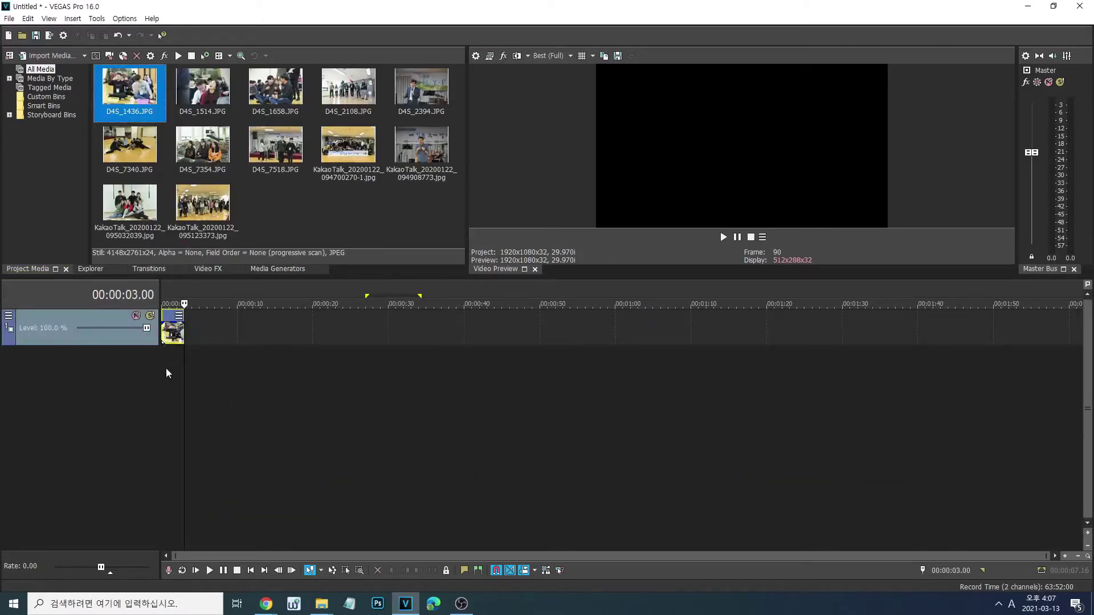
click(167, 360)
scroll(169, 358, up, 5)
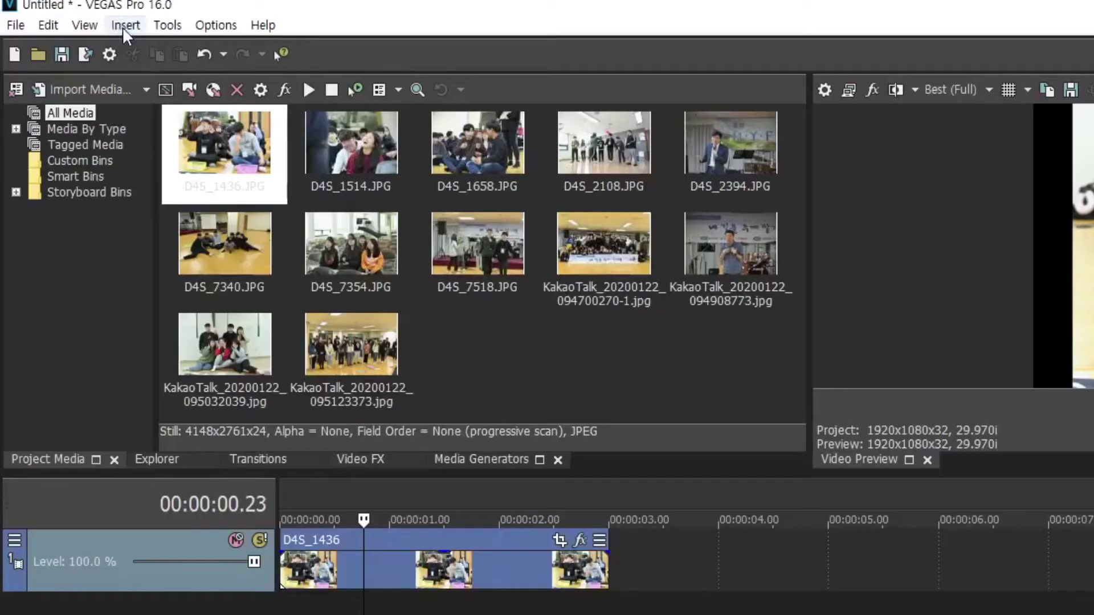
- Insert a new video track above the photo track and select it near the start of the photo
click(124, 28)
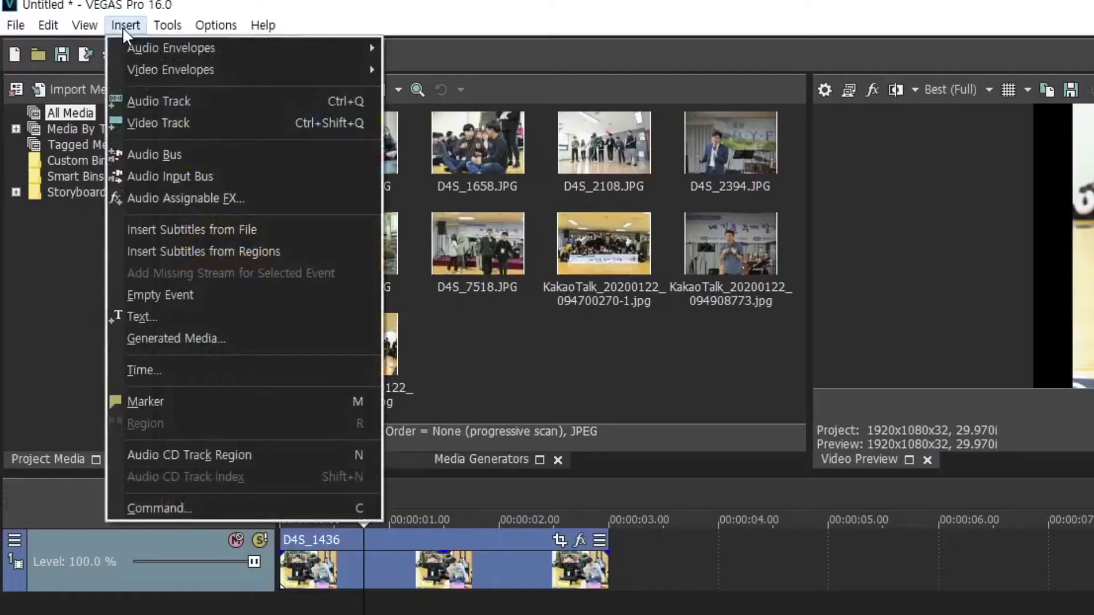
click(166, 123)
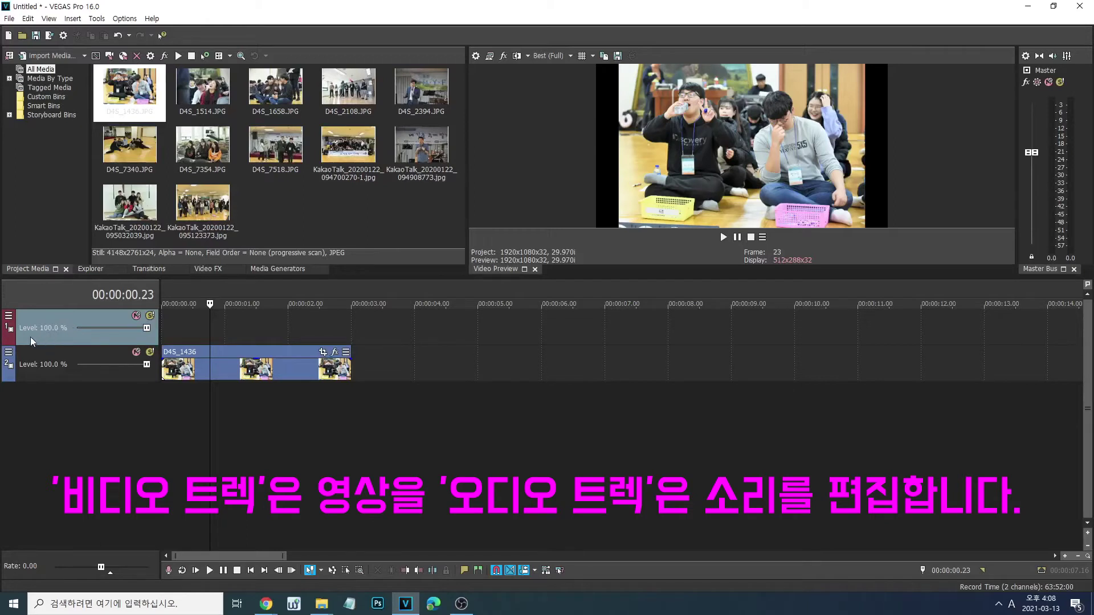
click(186, 327)
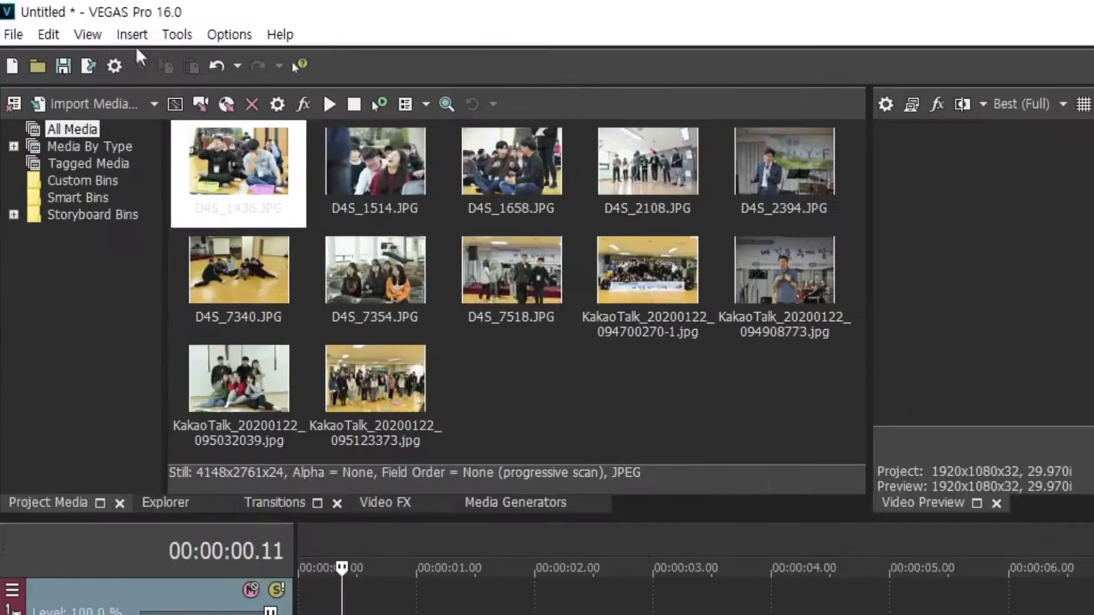
- Insert a default text event on the empty upper video track and close its generator window
click(72, 18)
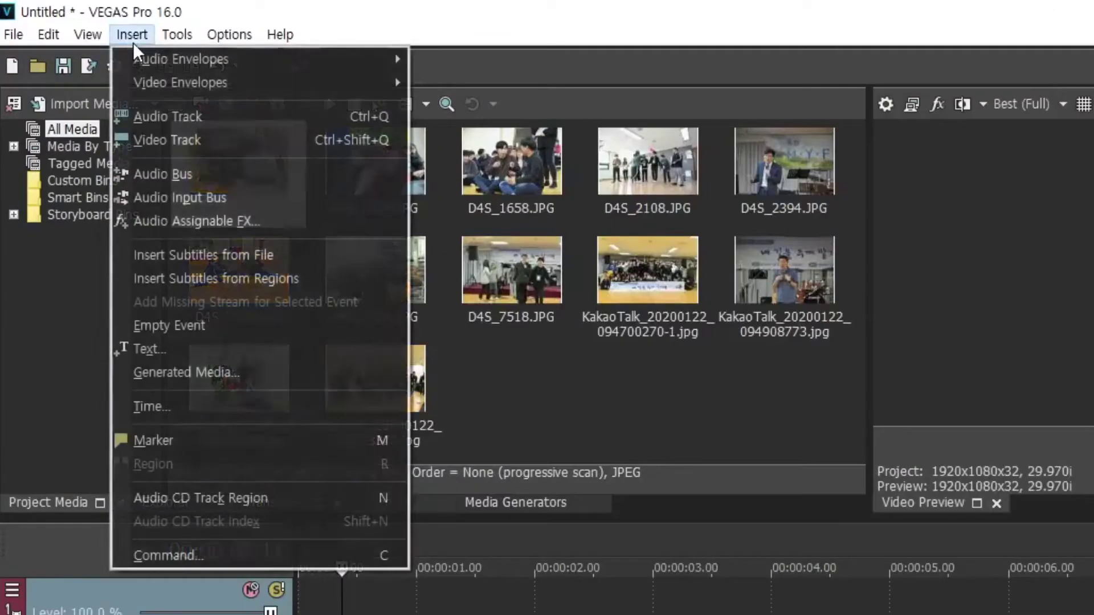
click(193, 349)
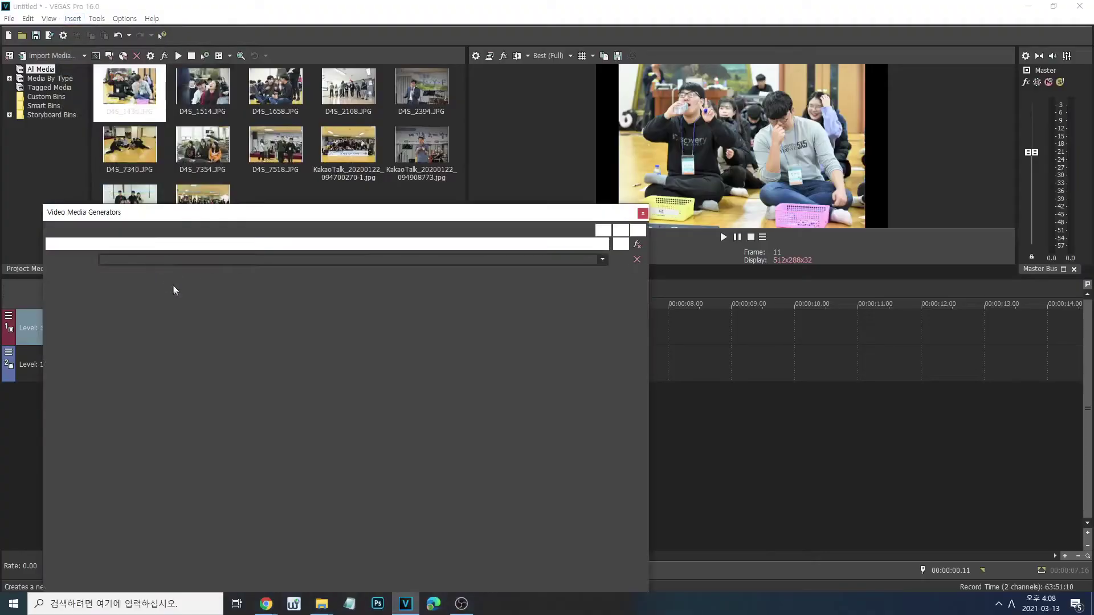
drag(308, 214, 370, 52)
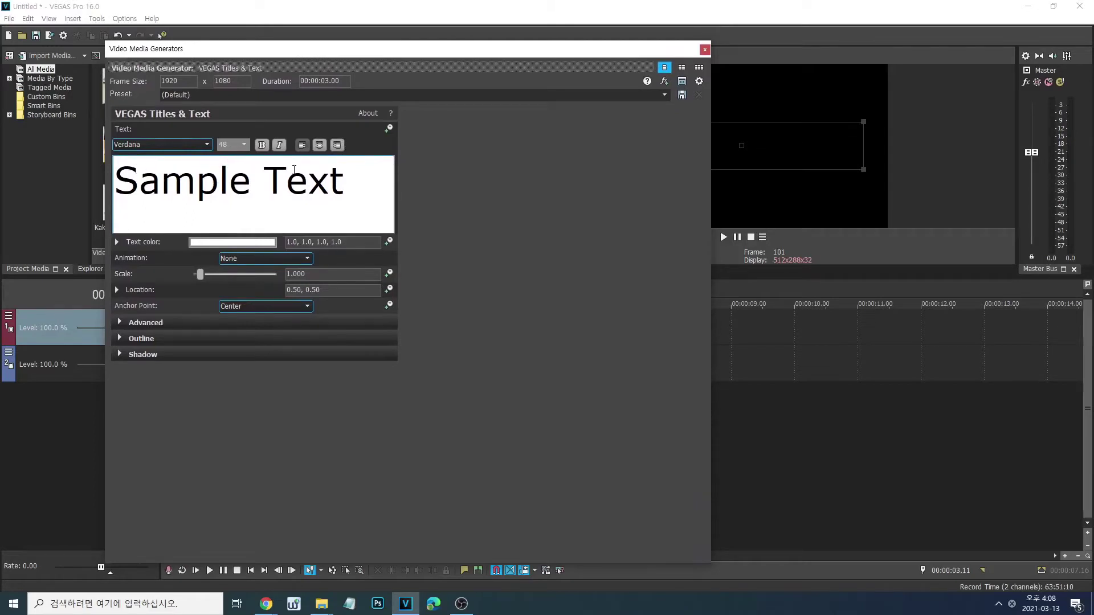
click(705, 50)
click(289, 335)
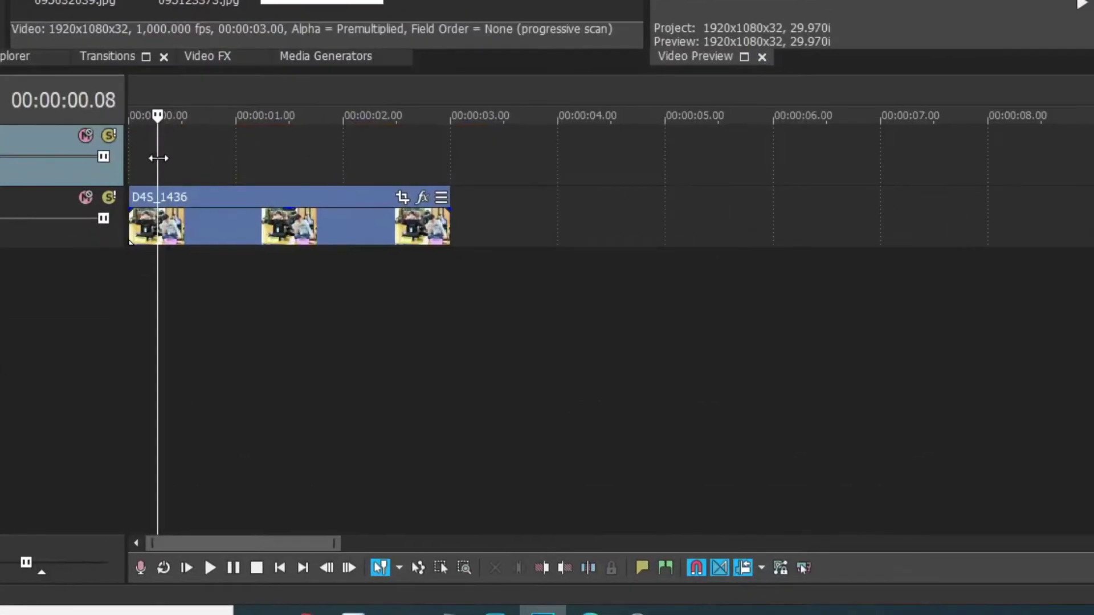
- Insert text media on the empty upper video track and select its sample text
right_click(180, 328)
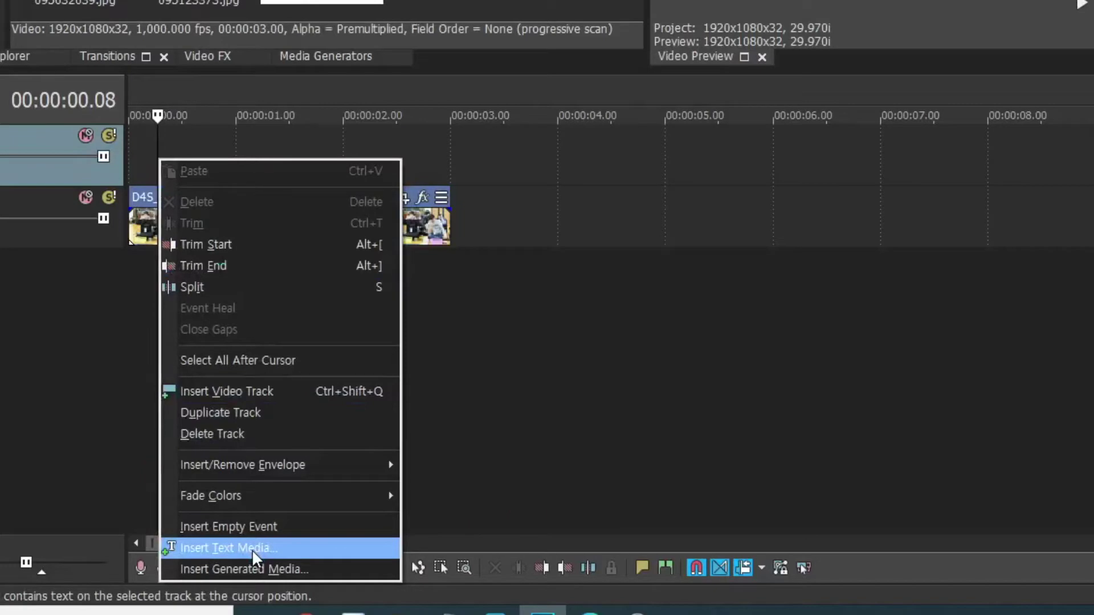
click(252, 549)
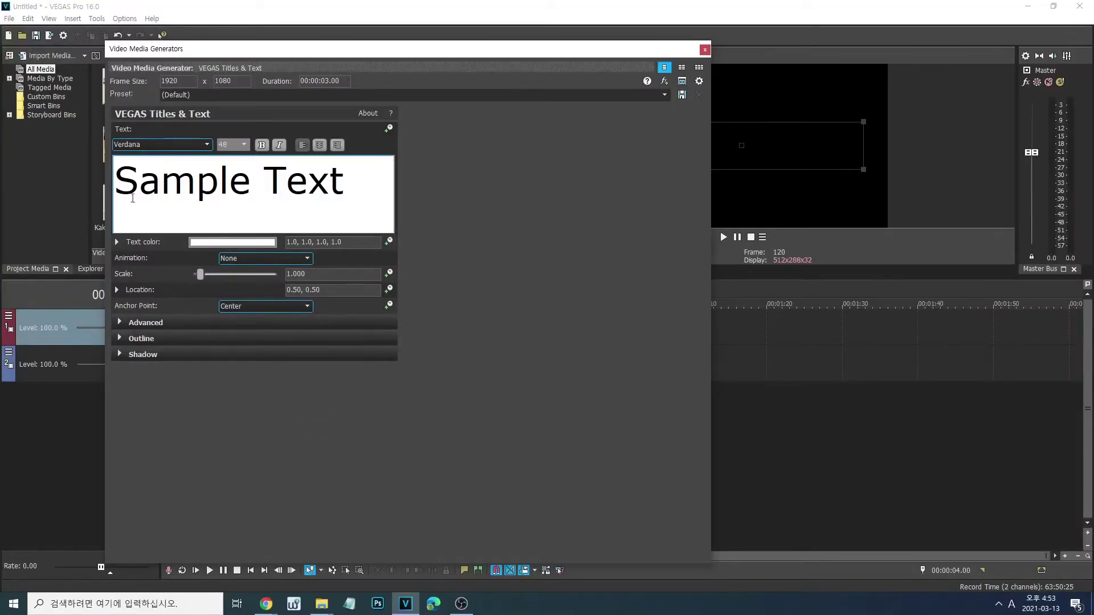
drag(134, 199, 347, 182)
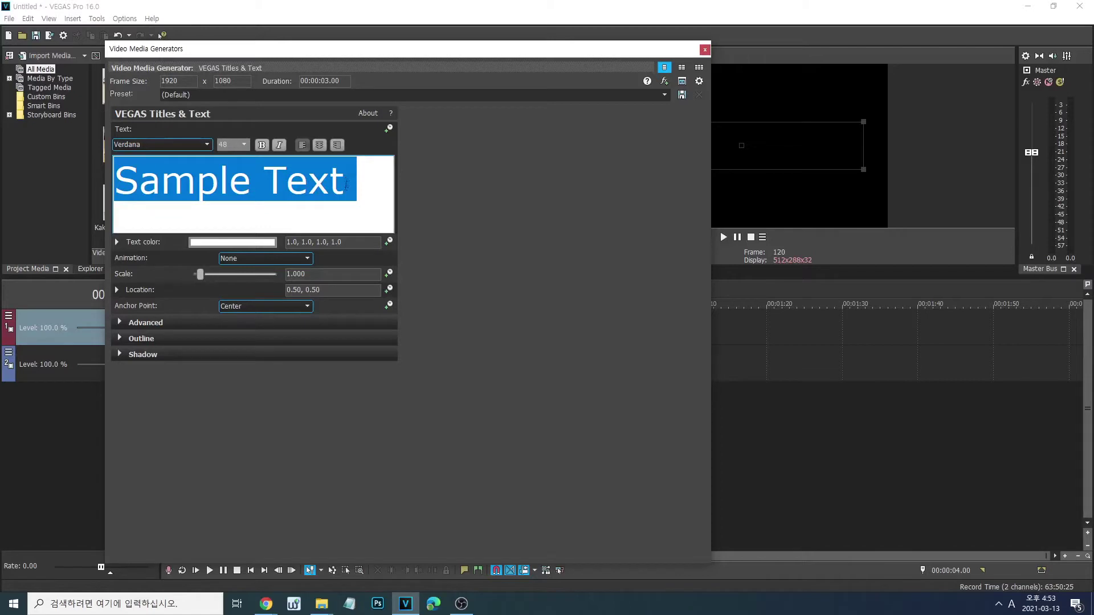
- Switch to Notepad, write "MYF 수련회 영상" and copy the whole line
click(350, 605)
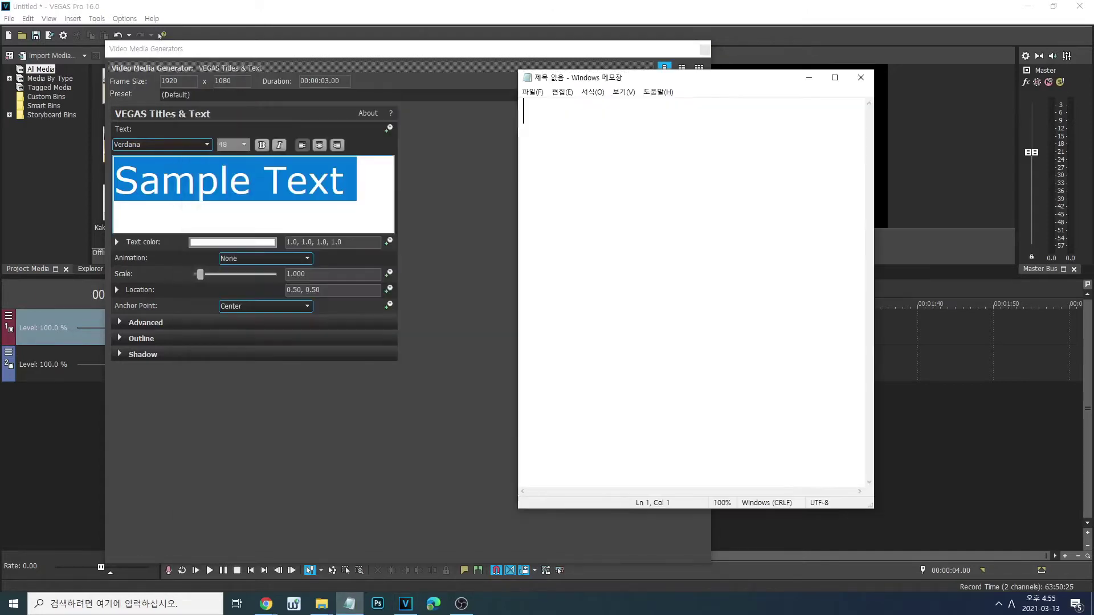
drag(292, 81, 633, 78)
text(MYF 수련회 영상)
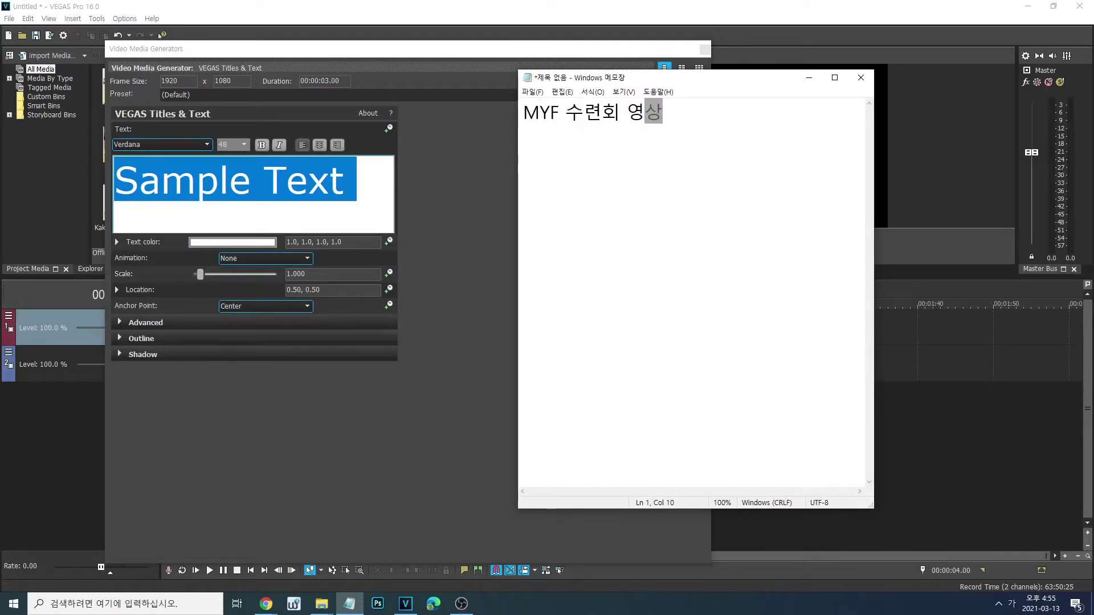
key(ctrl+a)
key(ctrl+c)
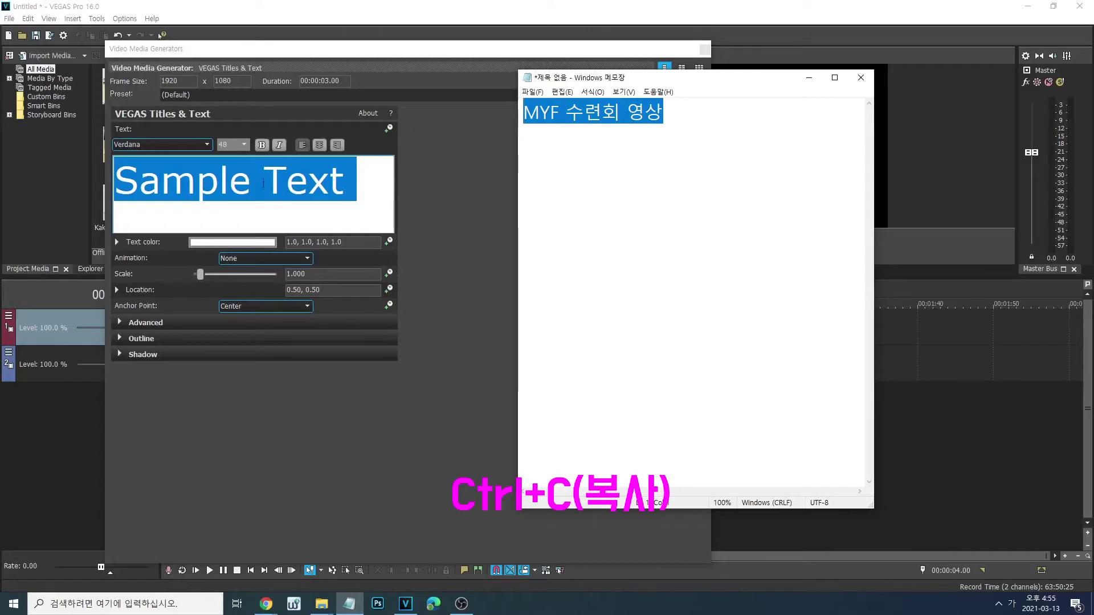
- Switch back to VEGAS Pro and replace the title's sample text with the copied "MYF 수련회 영상"
click(292, 49)
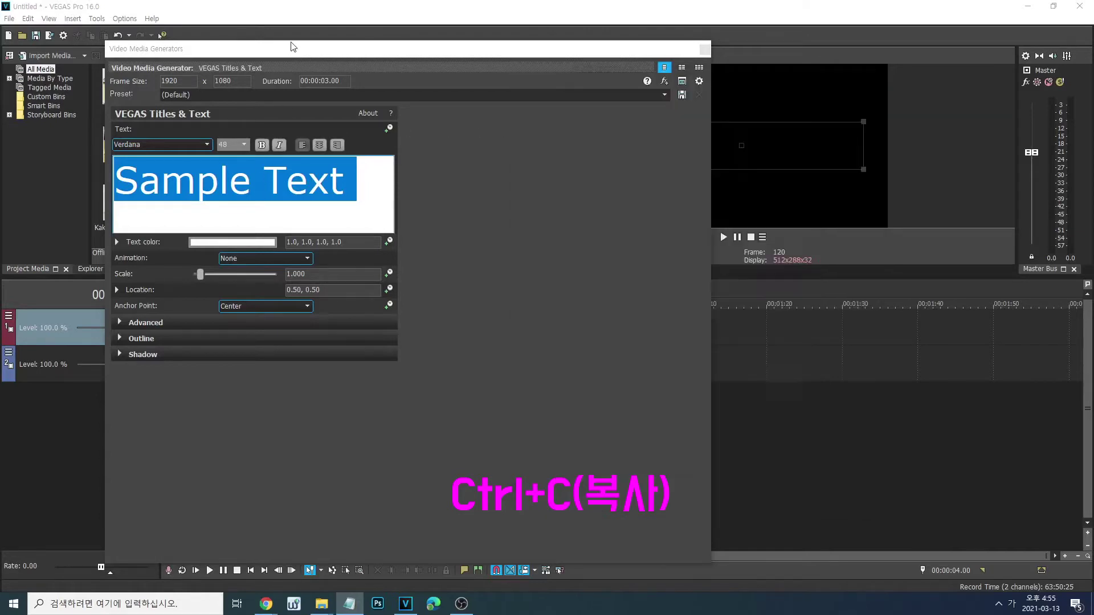
click(247, 185)
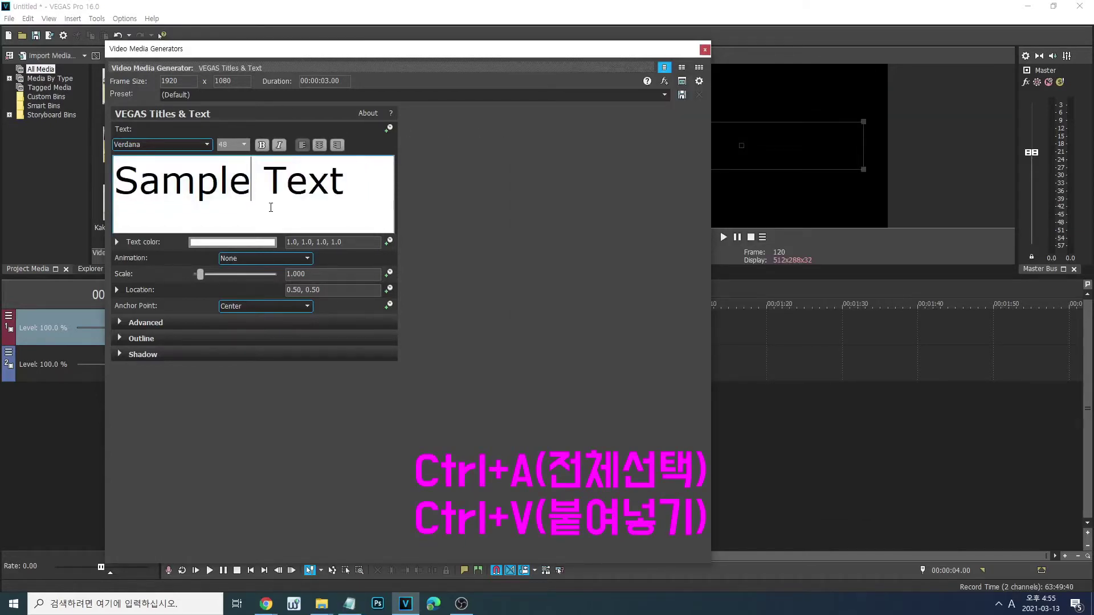
key(ctrl+a)
key(ctrl+v)
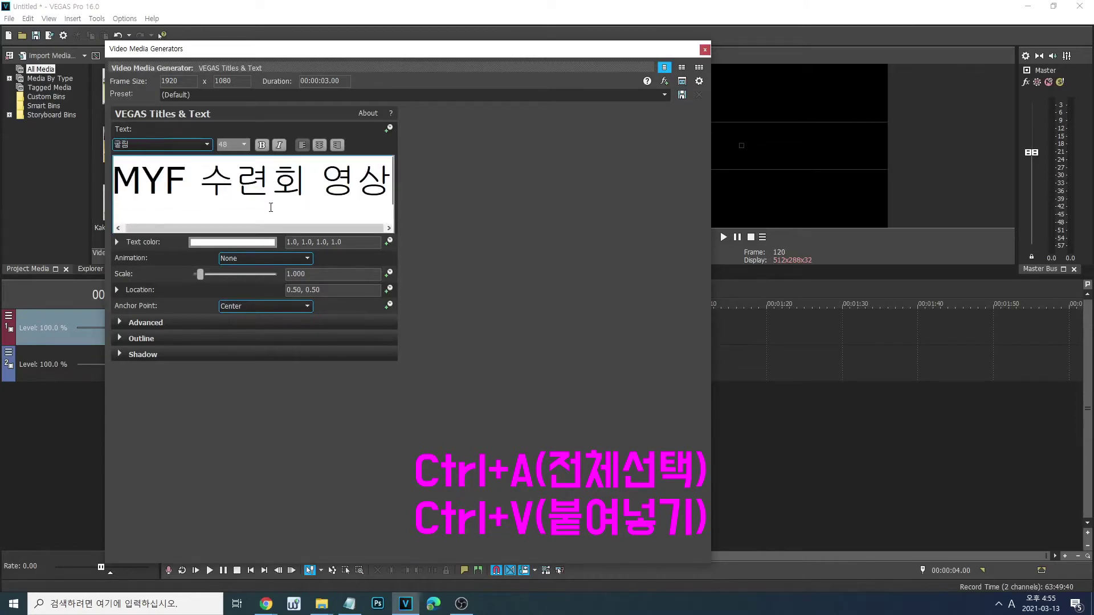
click(270, 207)
click(192, 194)
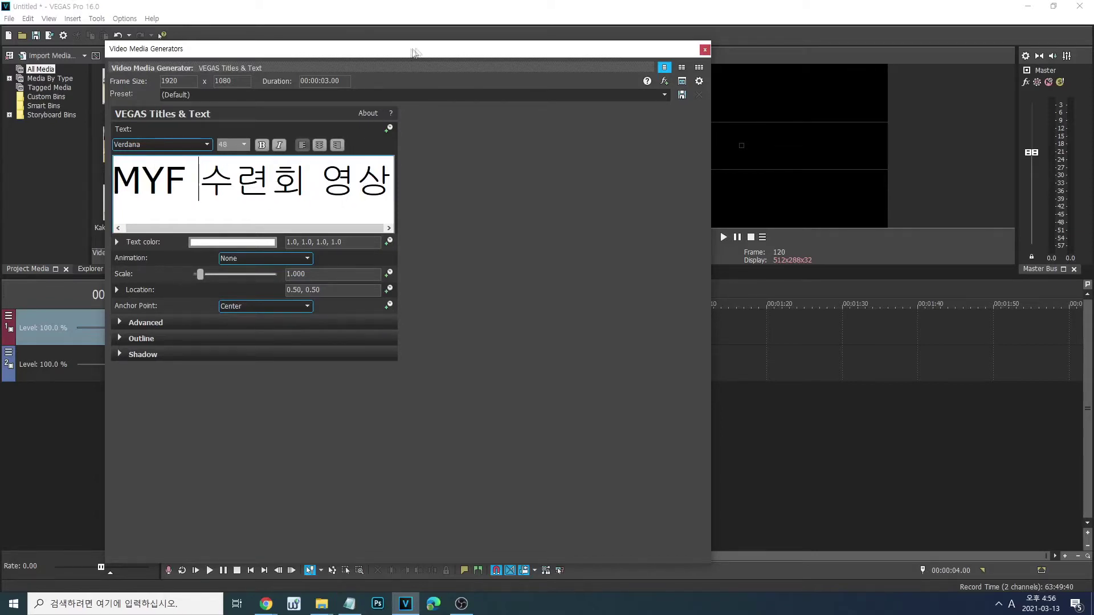
- Move the playhead onto the title at 00:00:01.11 and place the generator window clear of the video preview
click(186, 303)
drag(186, 304, 172, 303)
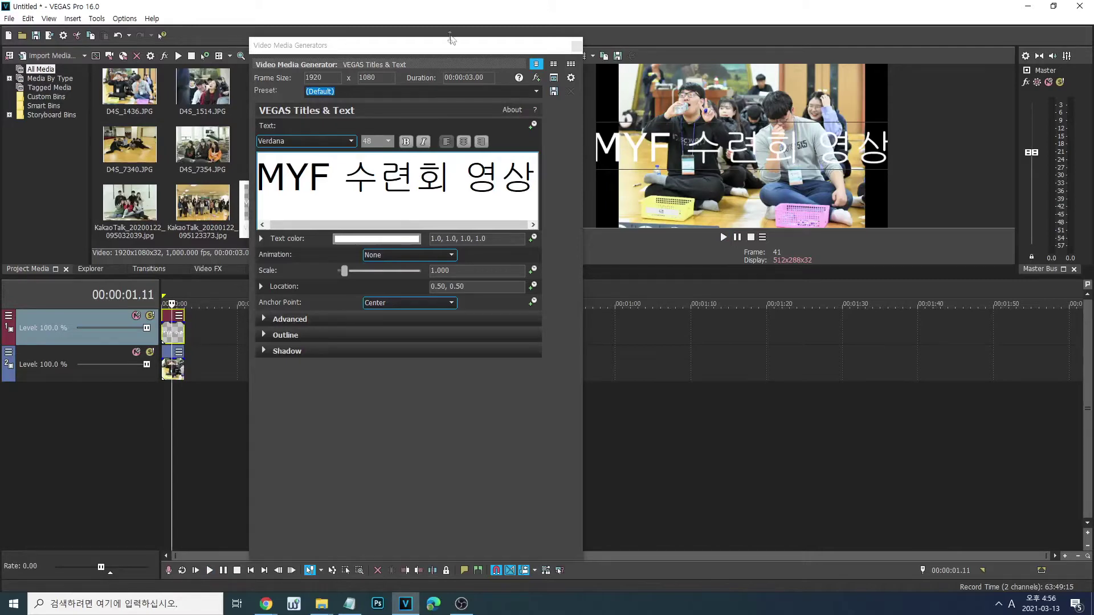
drag(453, 42, 317, 36)
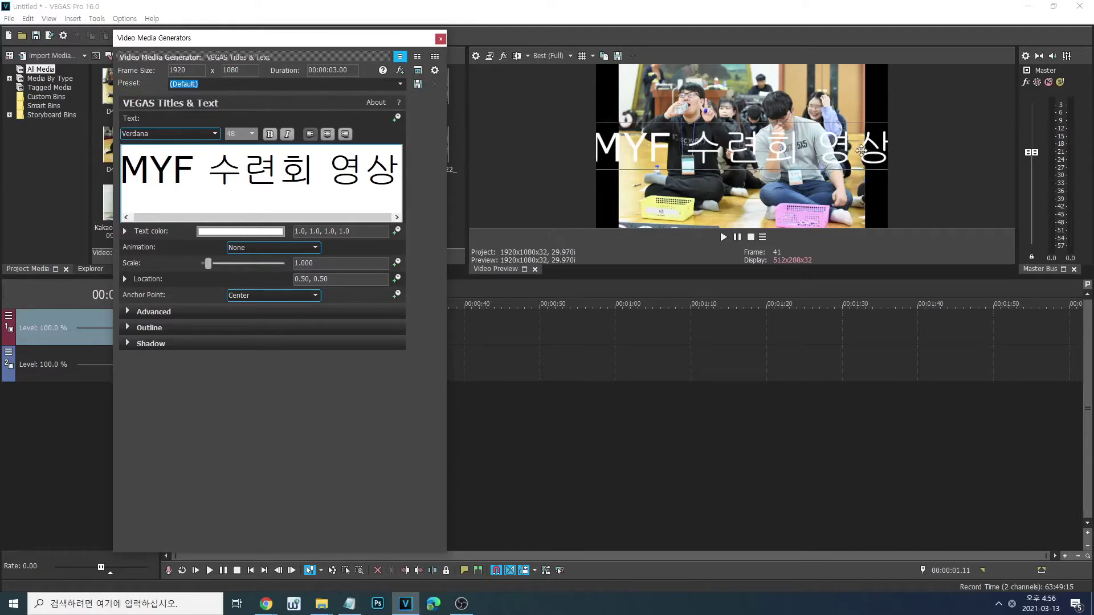
- Try to set the title's font size to 36 with only the text cursor placed in the title
click(312, 176)
click(227, 180)
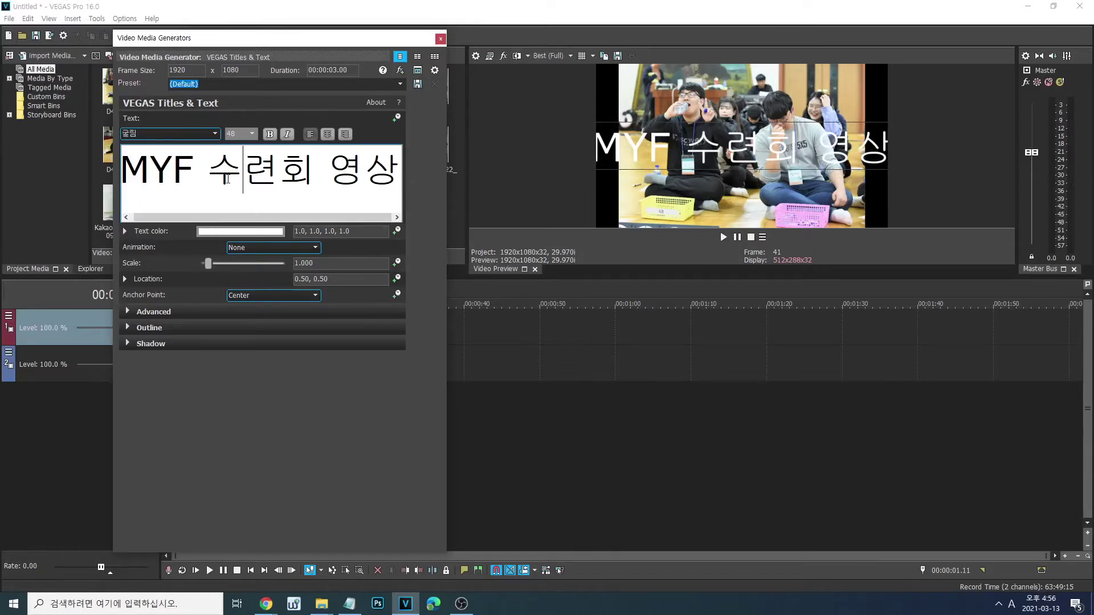
click(251, 136)
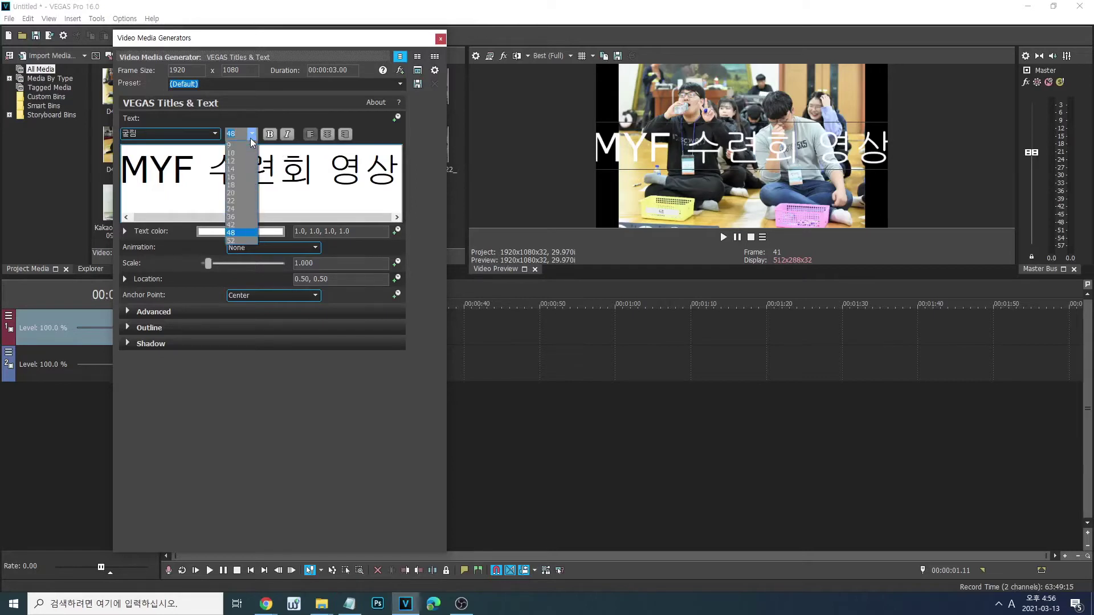
click(239, 217)
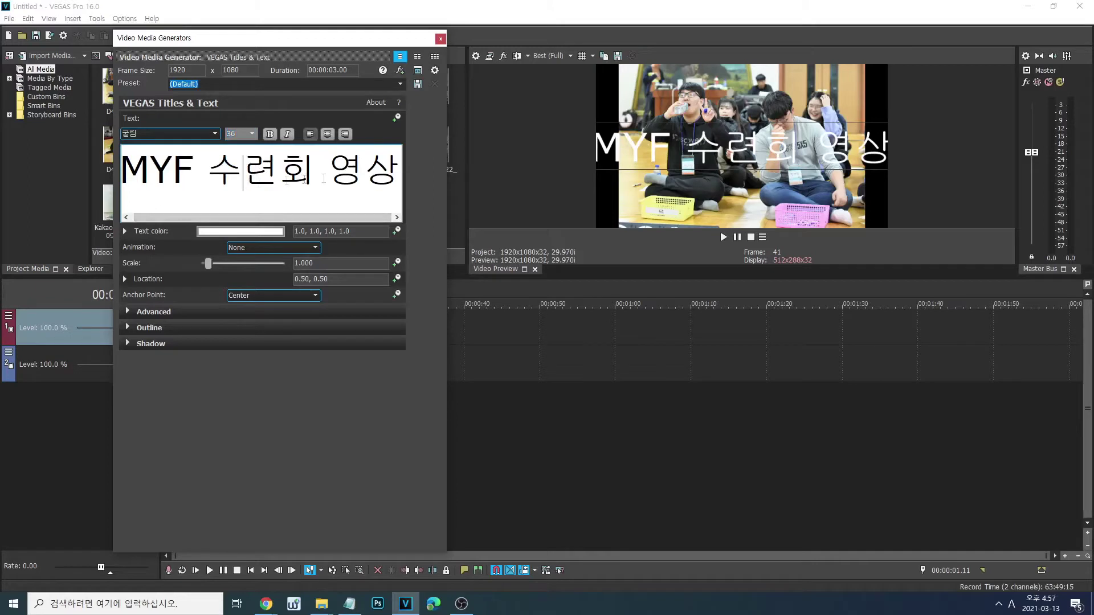
click(209, 184)
click(150, 177)
click(293, 181)
click(253, 174)
click(330, 173)
- Try out selecting the whole title text and then only the words "수련회 영상"
key(ctrl+a)
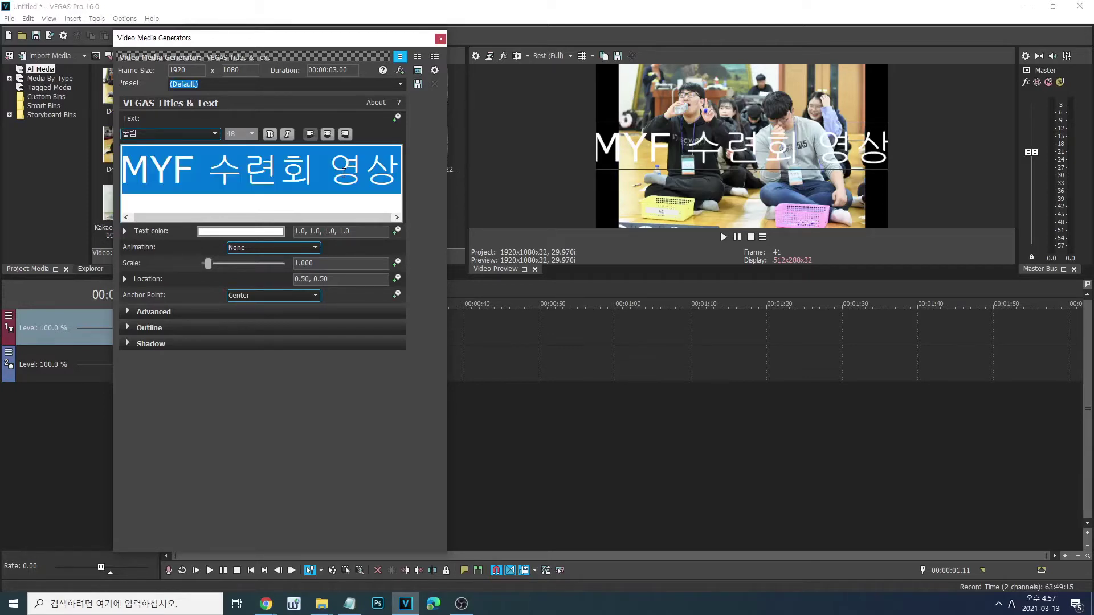
click(341, 180)
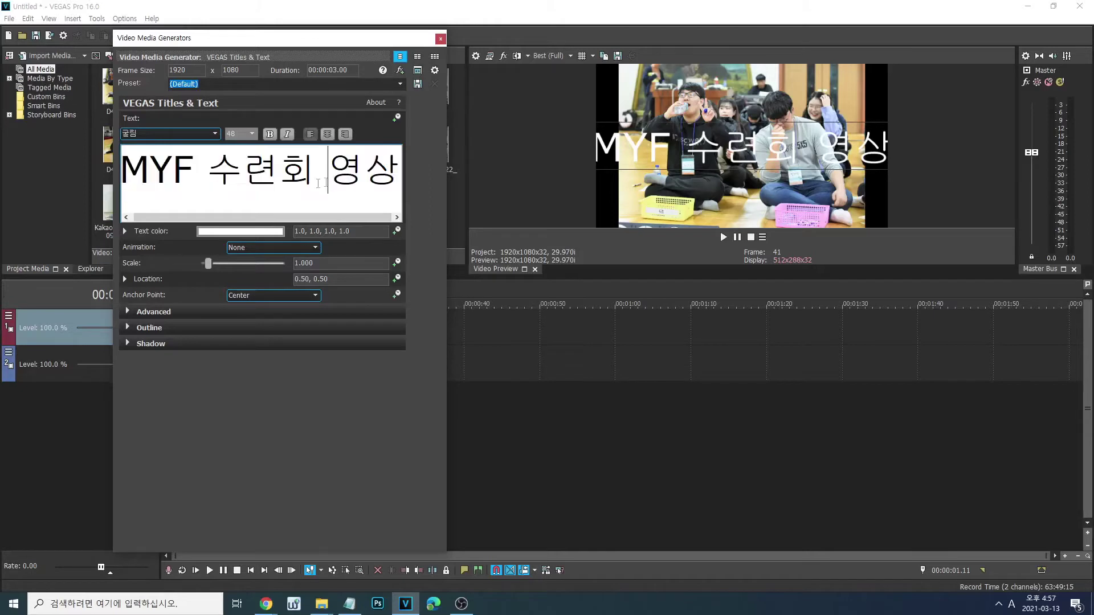
click(136, 178)
drag(136, 178, 414, 171)
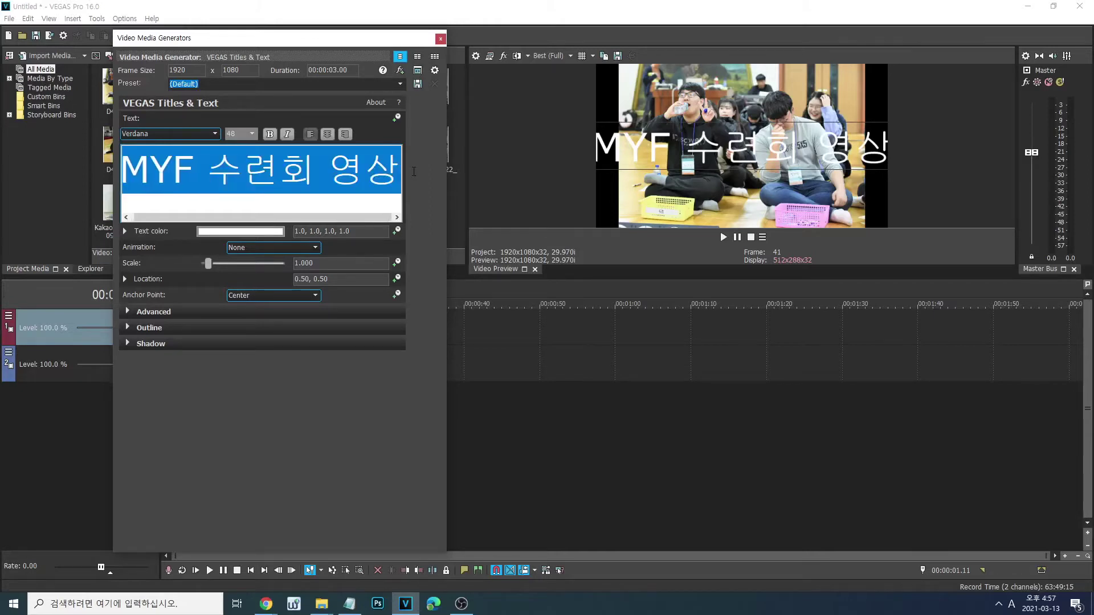
click(367, 179)
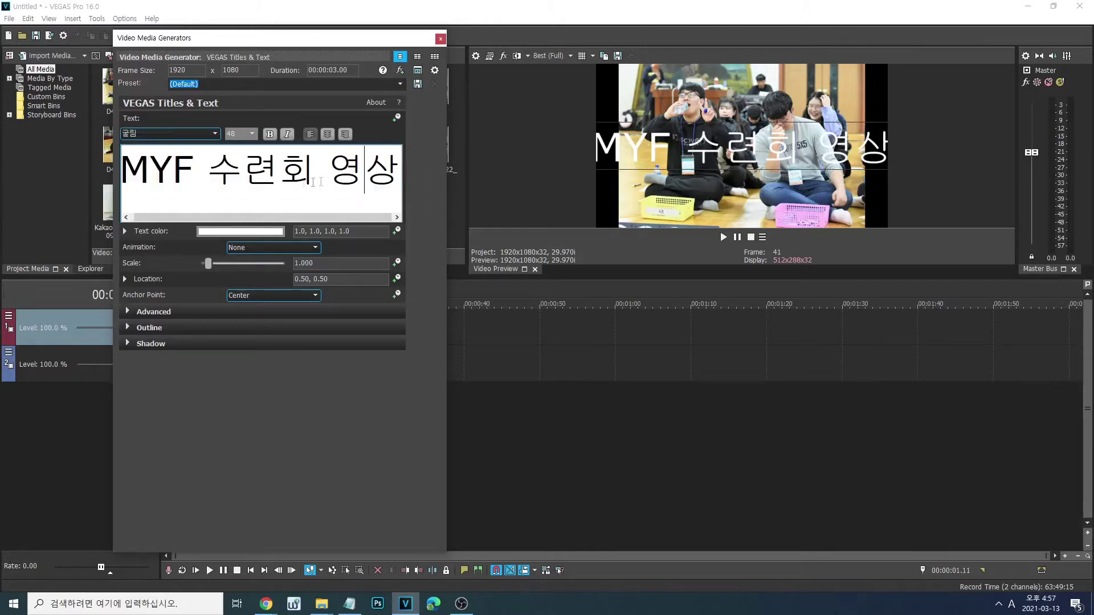
click(212, 177)
drag(212, 176, 402, 174)
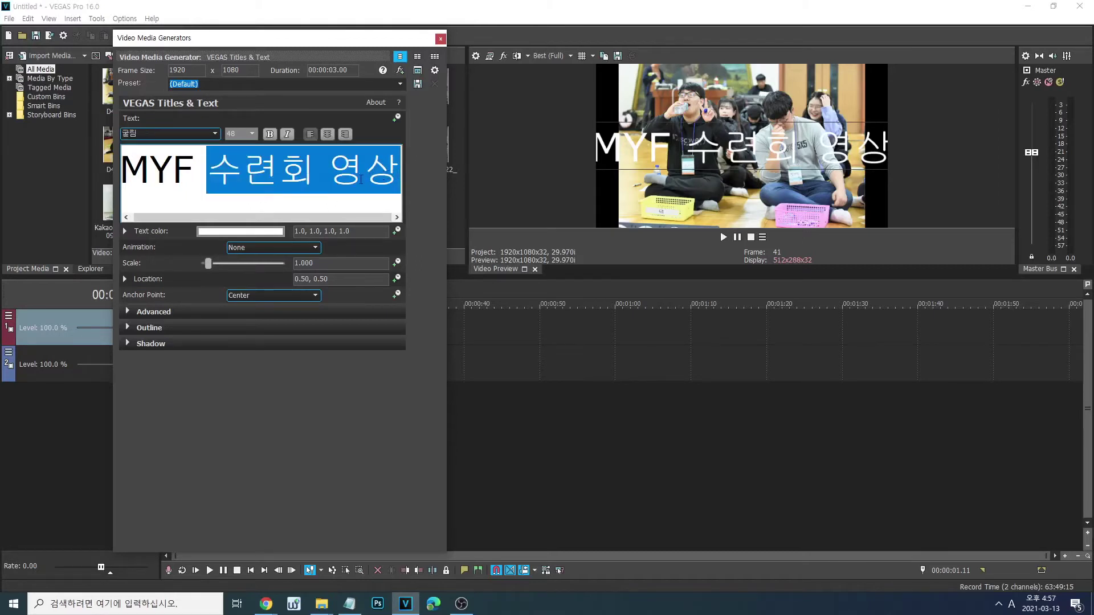
click(393, 174)
- Select the entire title text and set its font size to 36
key(ctrl+a)
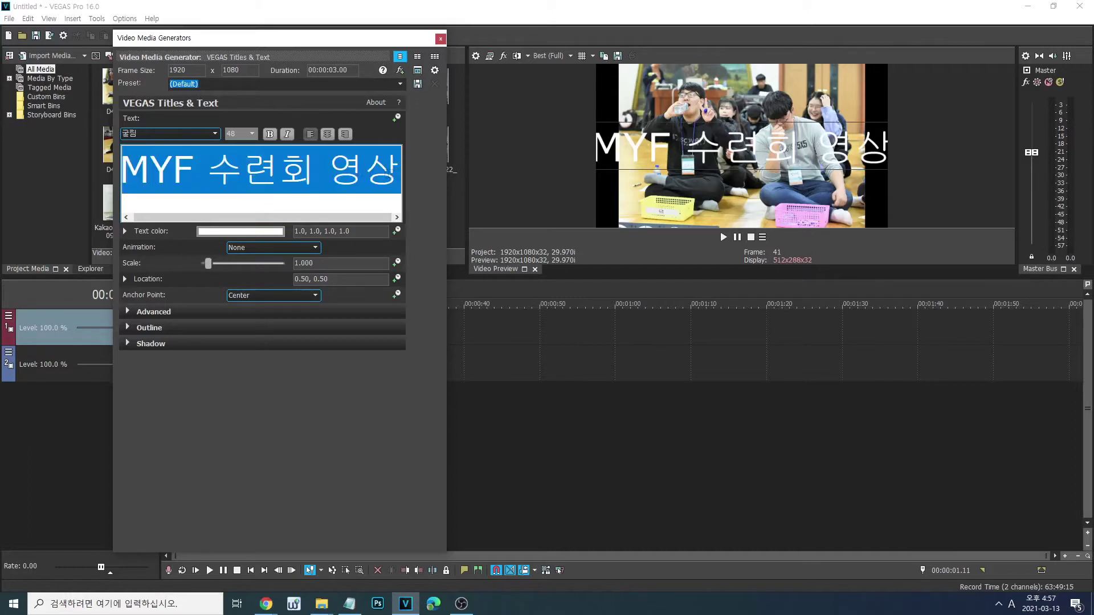
click(252, 134)
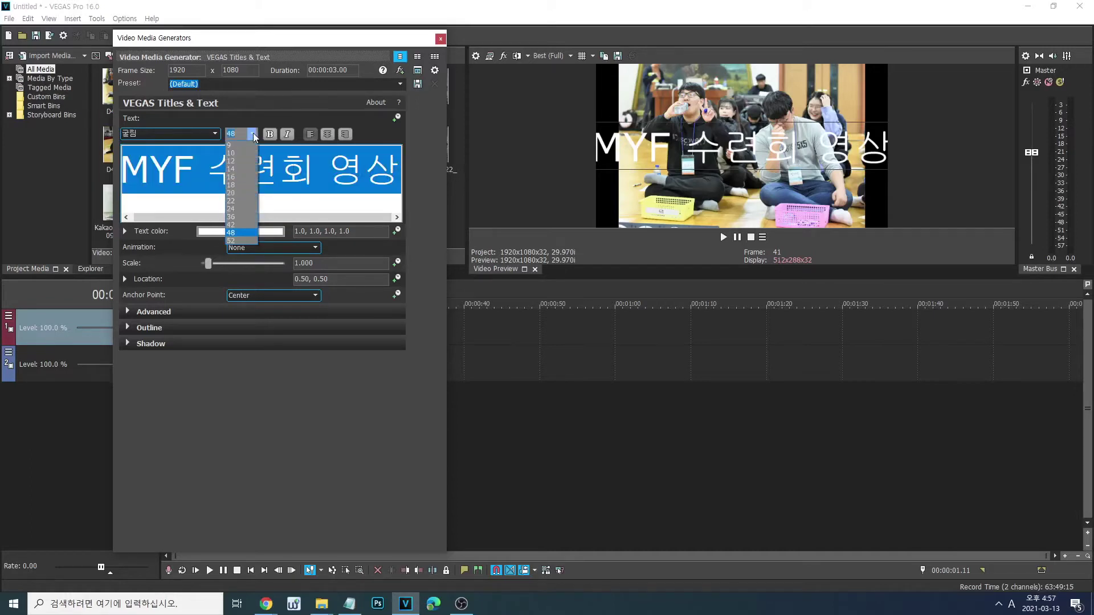
click(235, 217)
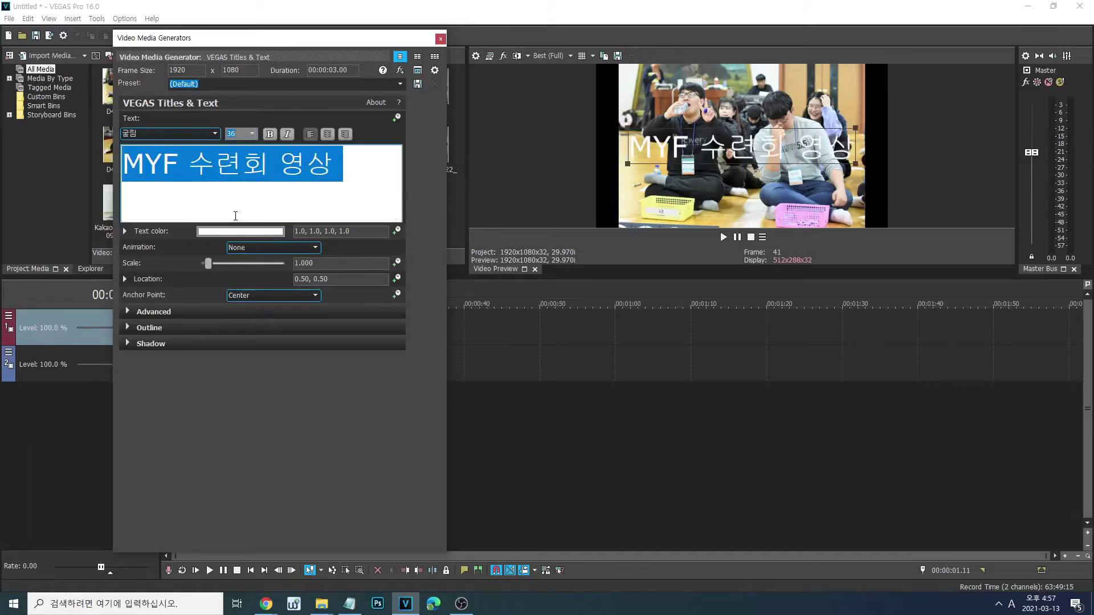
click(206, 176)
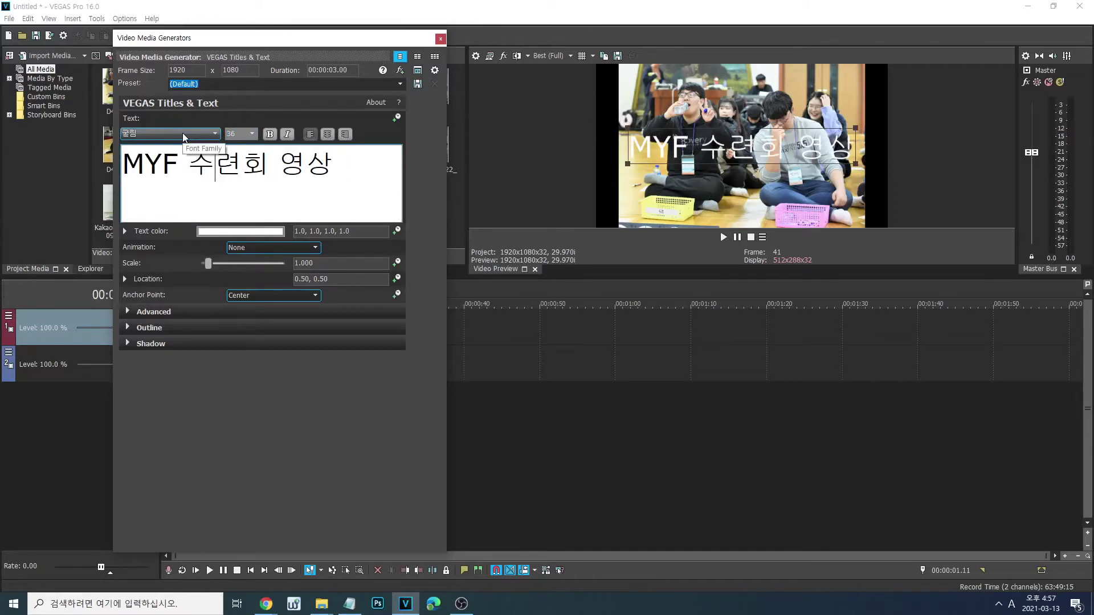
- Select the whole title text and change its font to 레시피코리아 Medium
click(192, 161)
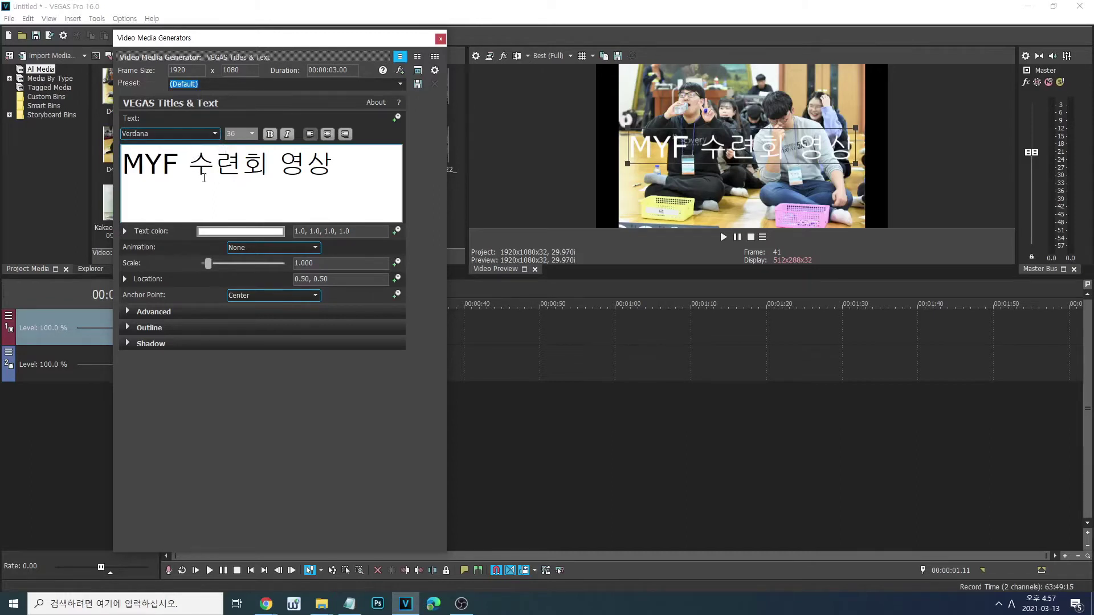
key(ctrl+a)
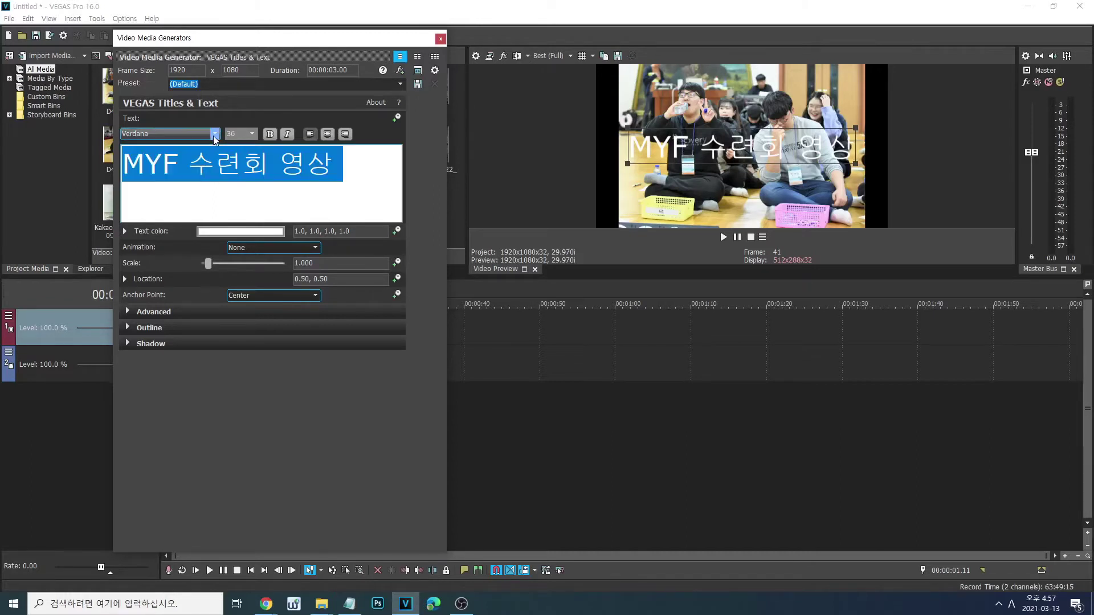
click(214, 135)
scroll(180, 319, down, 10)
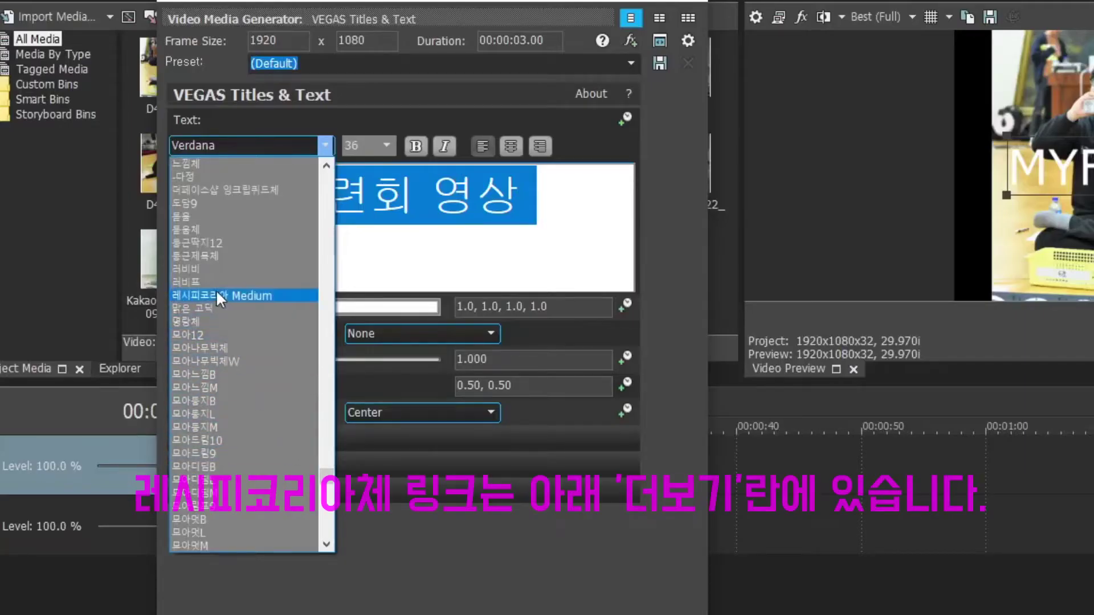
click(216, 298)
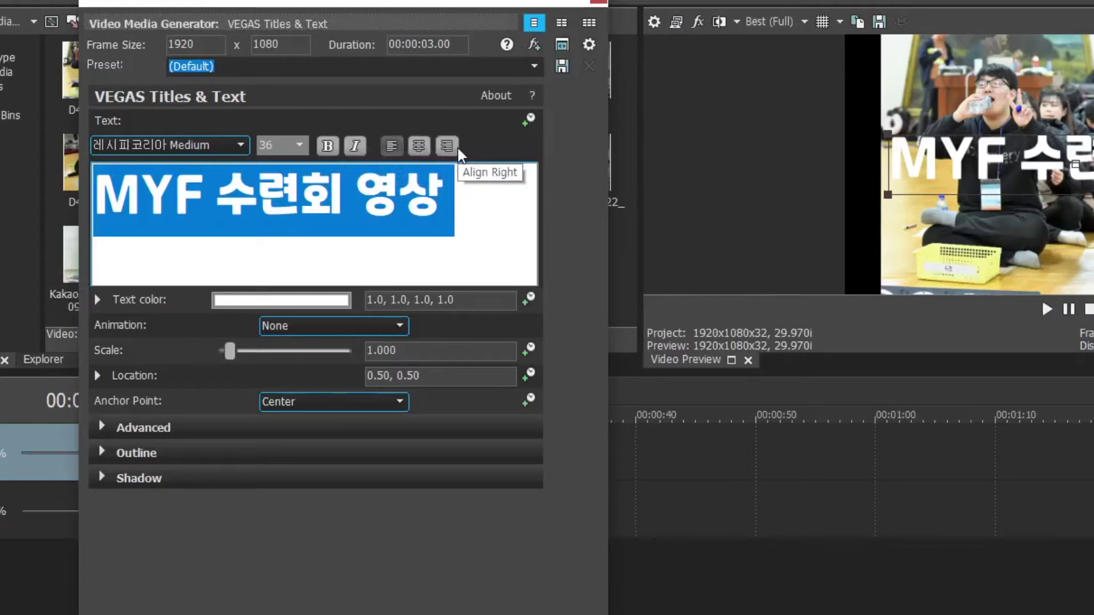
- Try out a fully opaque pink (1.0, 0.1, 0.59, 1.0) as the title's text color
click(230, 302)
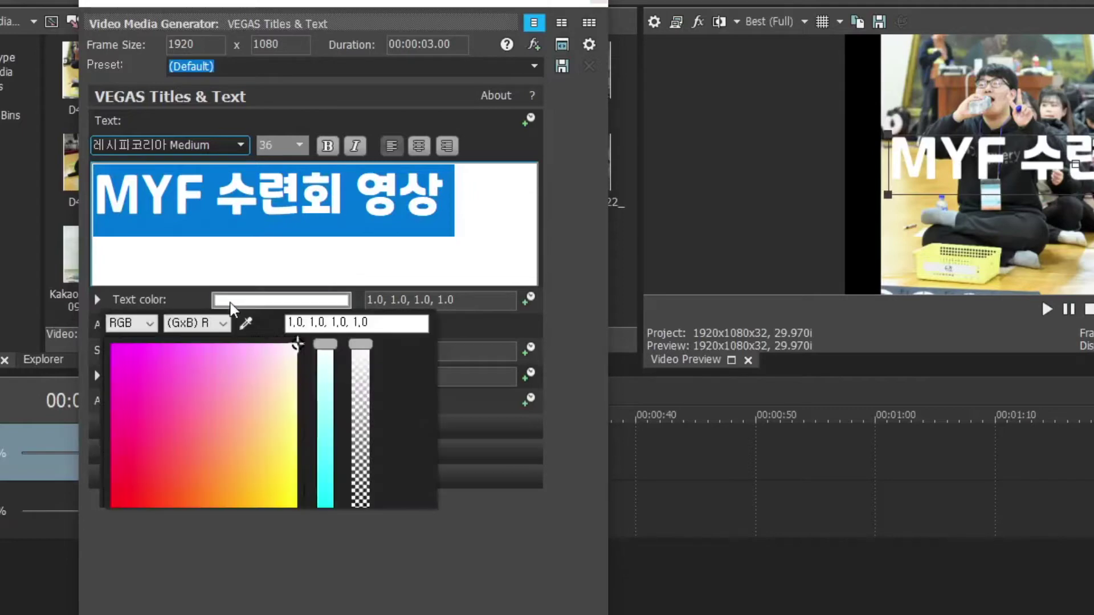
click(130, 416)
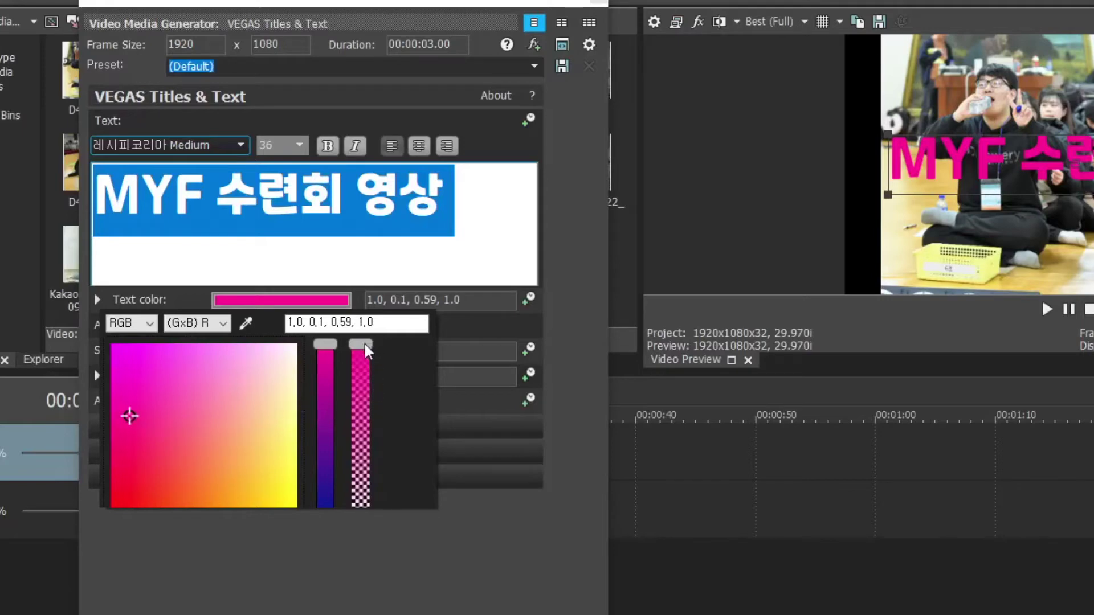
drag(364, 342, 374, 316)
mouse_move(320, 344)
mouse_down()
mouse_move(322, 504)
mouse_move(321, 341)
mouse_up()
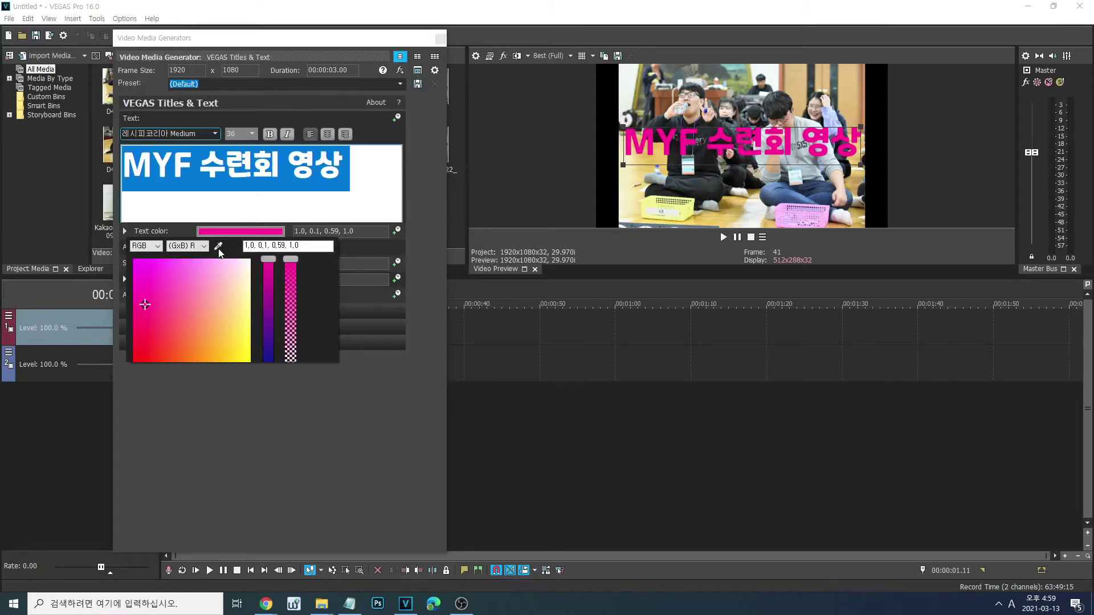
- Sample the text color from the pink basket in the preview and shift it to magenta (0.98, 0.09, 0.65, 1.0)
click(218, 246)
click(786, 212)
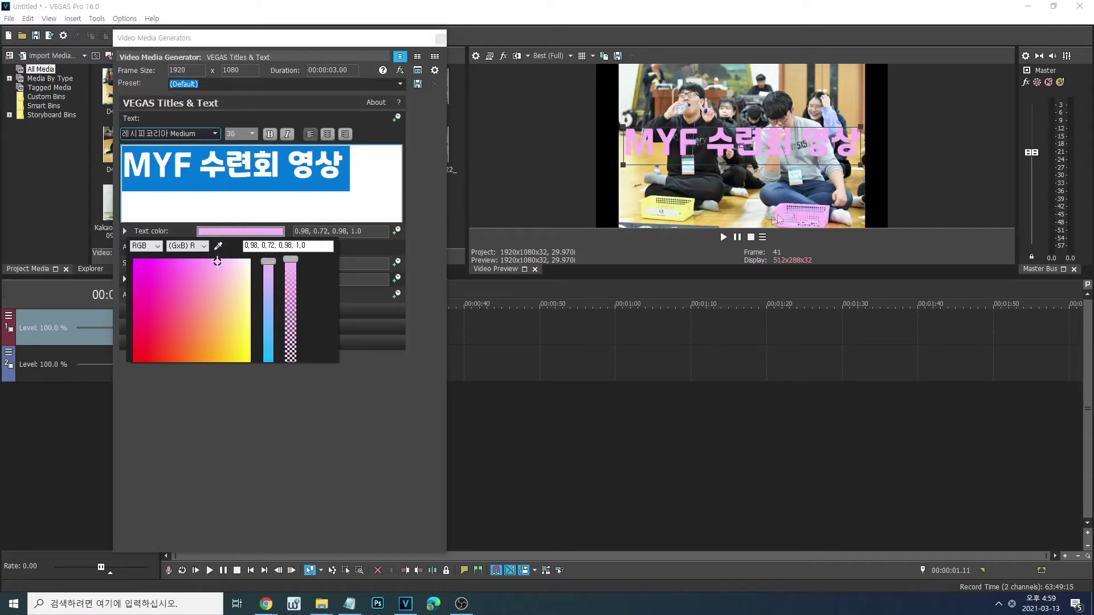
drag(218, 264, 145, 297)
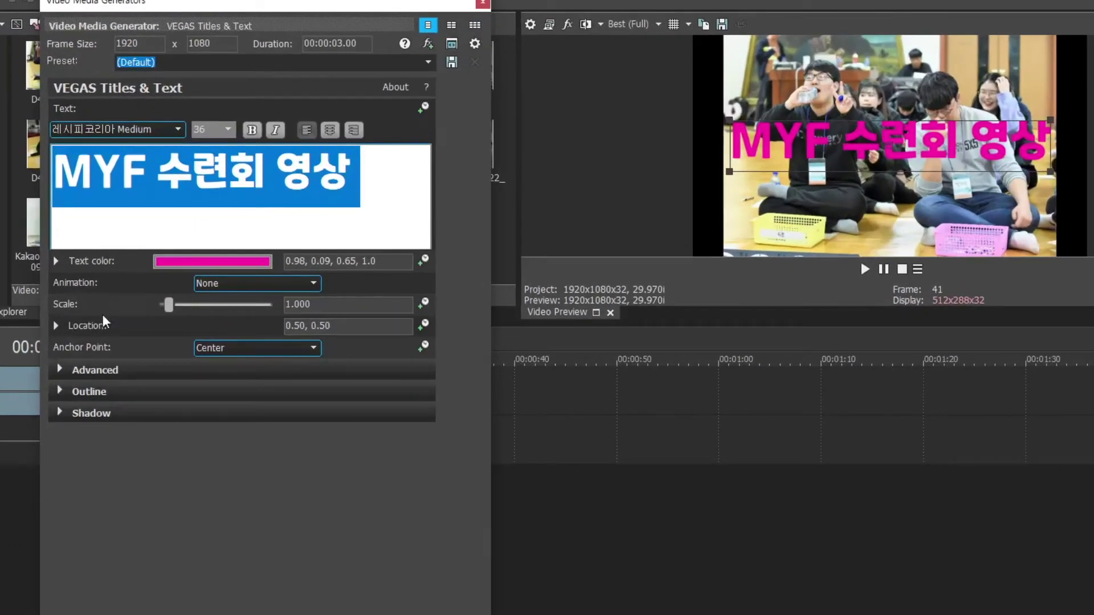
- Reduce the title's scale to 0.908 and move the title to location 0.50, 0.43
drag(170, 309, 169, 306)
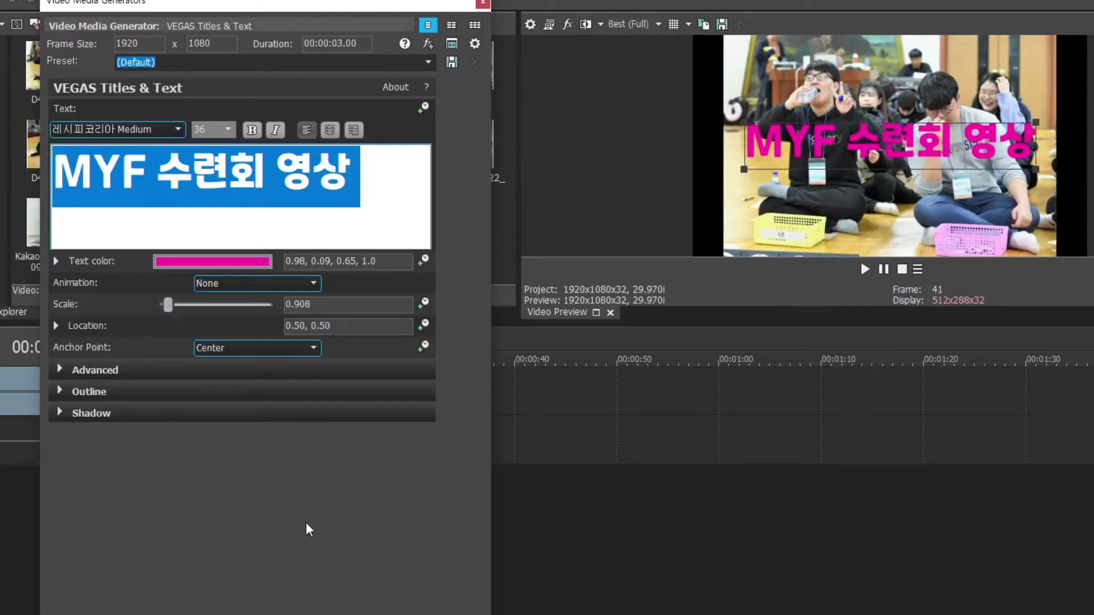
click(55, 326)
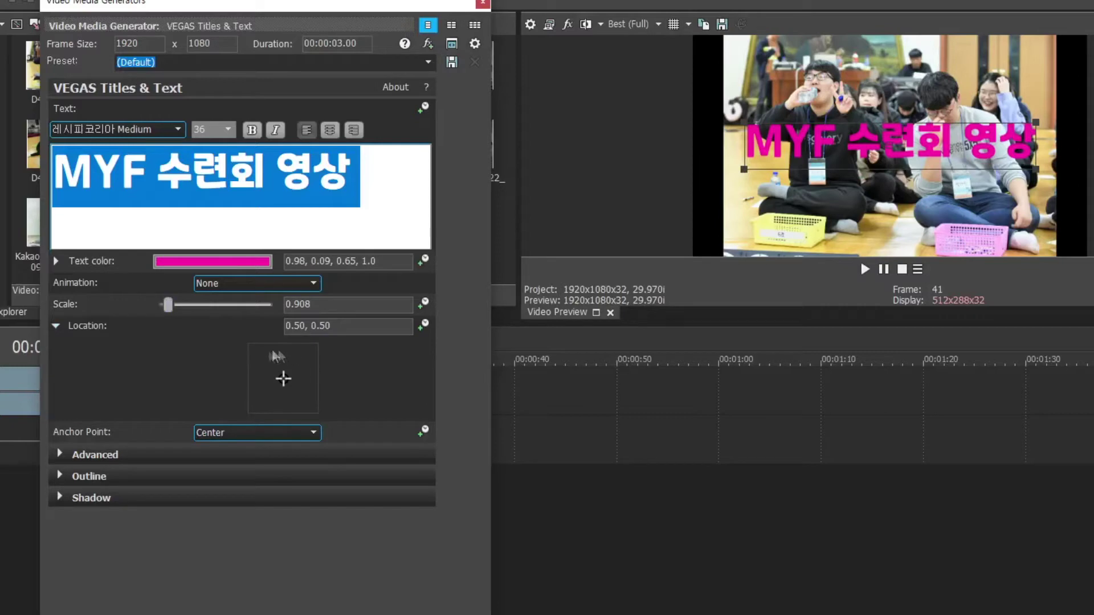
mouse_move(285, 378)
mouse_down()
mouse_move(303, 377)
mouse_move(289, 380)
mouse_up()
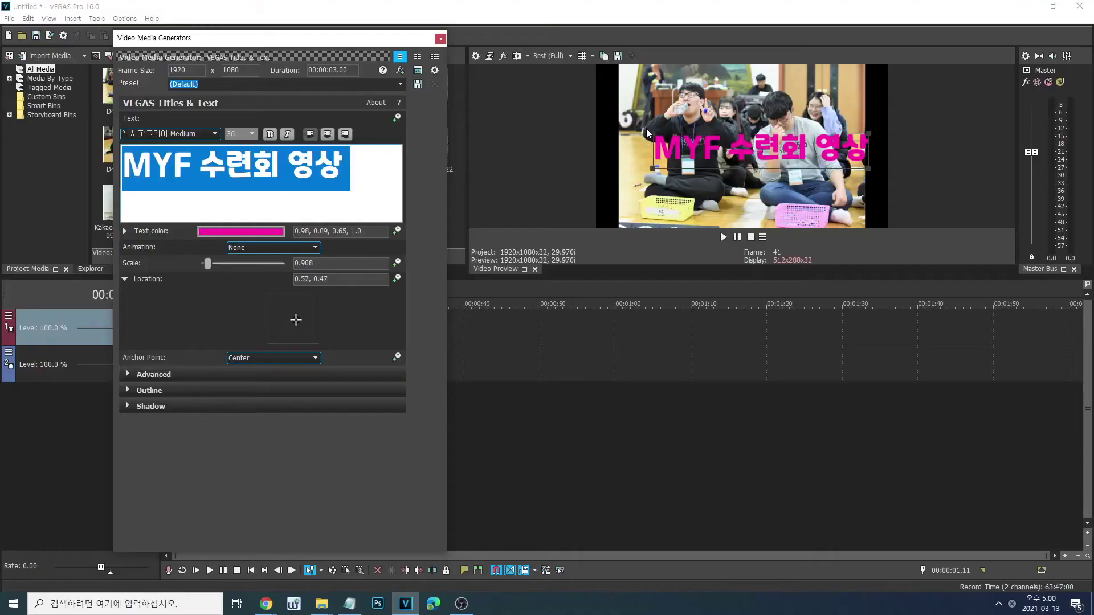
mouse_move(771, 162)
mouse_down()
mouse_move(756, 171)
mouse_move(768, 206)
mouse_move(741, 203)
mouse_move(749, 193)
mouse_move(753, 203)
mouse_move(732, 206)
mouse_move(746, 199)
mouse_move(753, 162)
mouse_up()
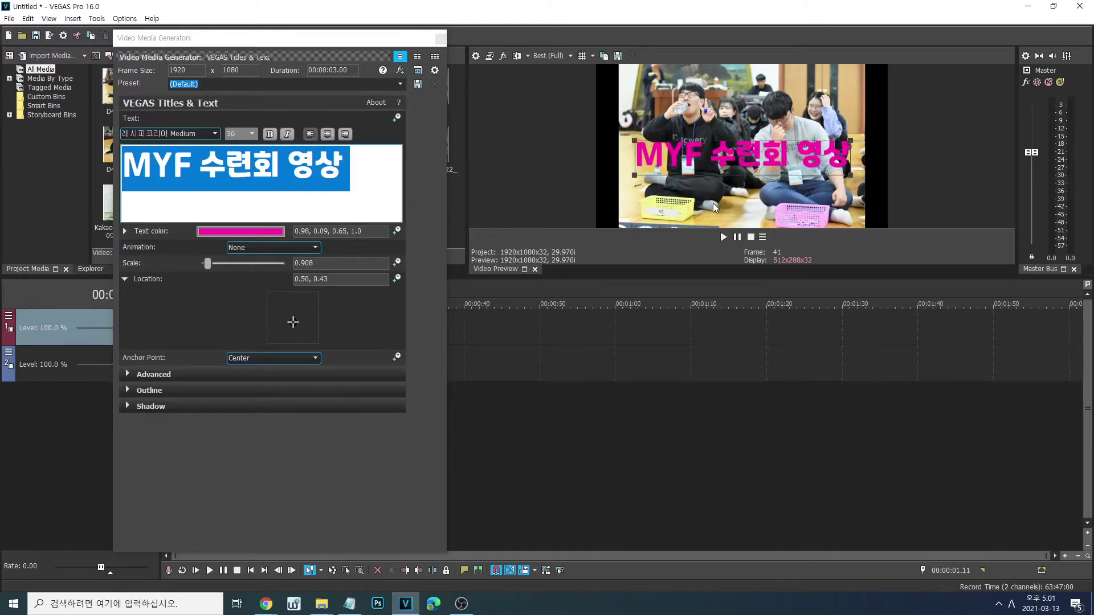
click(278, 442)
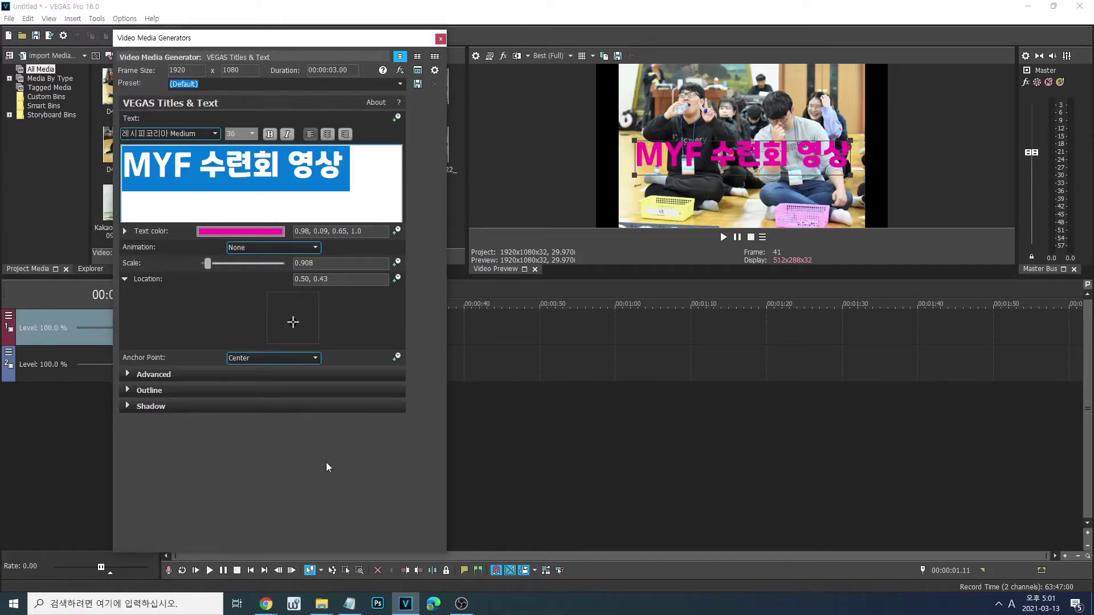
click(125, 279)
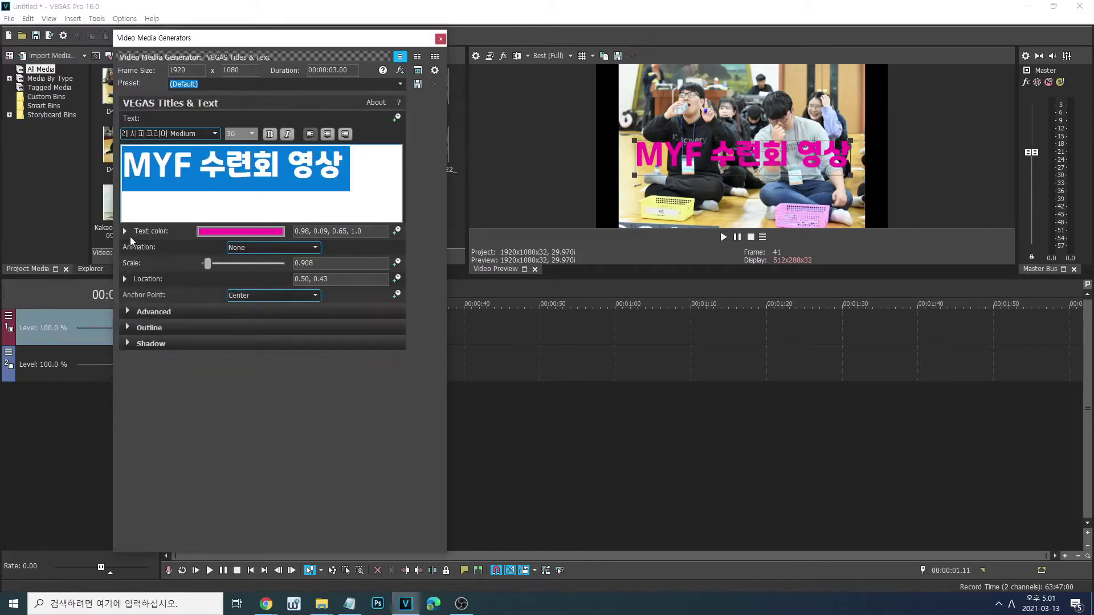
- Give the title an opaque blue background (0.0, 0.3, 0.77, 1.0)
click(128, 312)
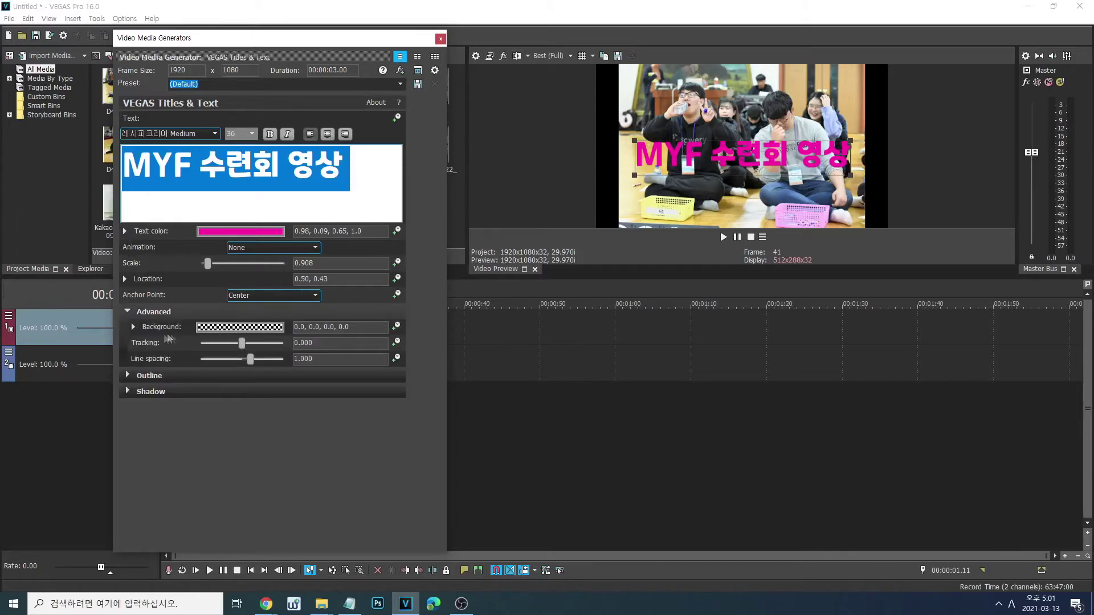
click(212, 330)
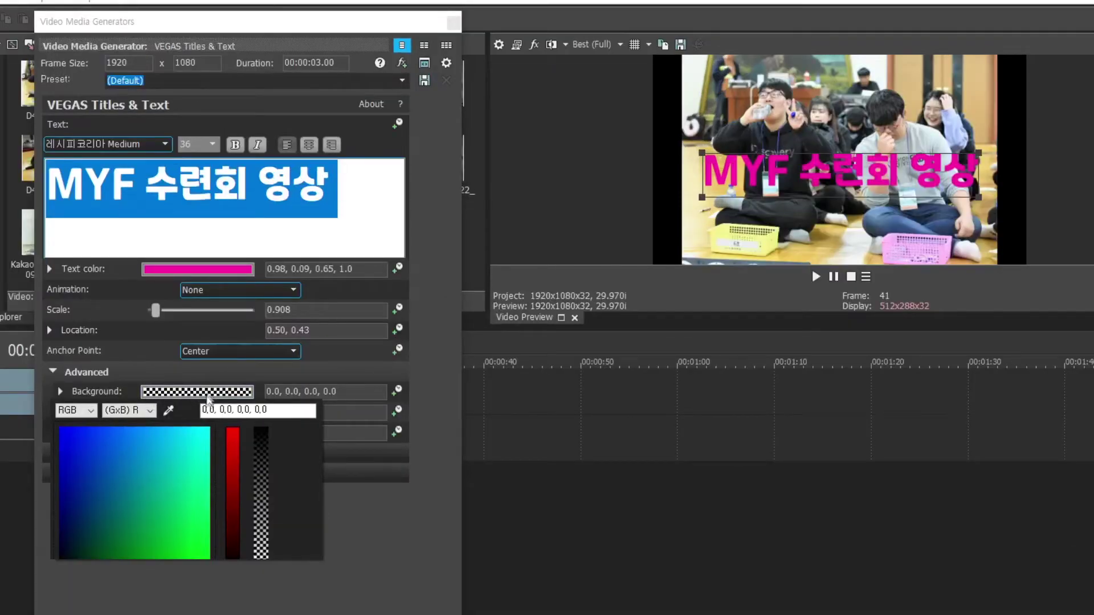
click(82, 451)
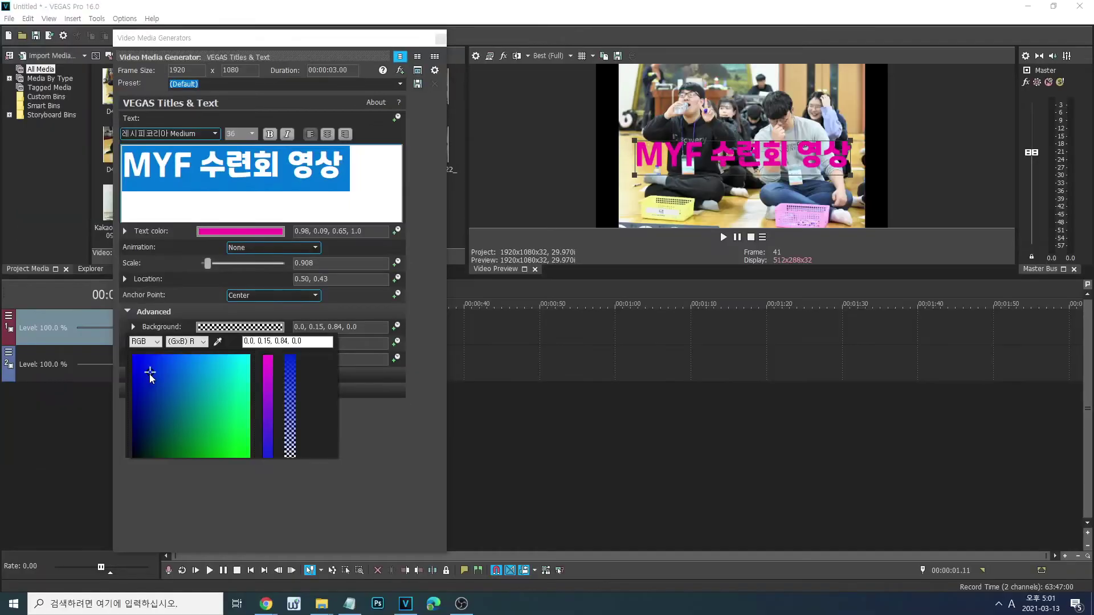
drag(82, 451, 105, 461)
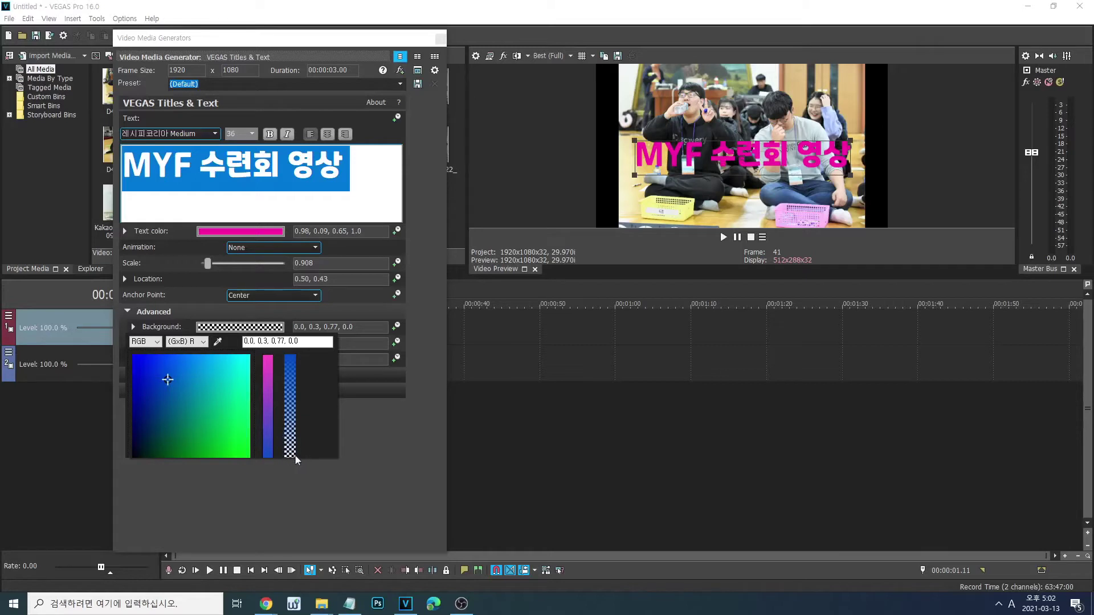
drag(294, 456, 291, 341)
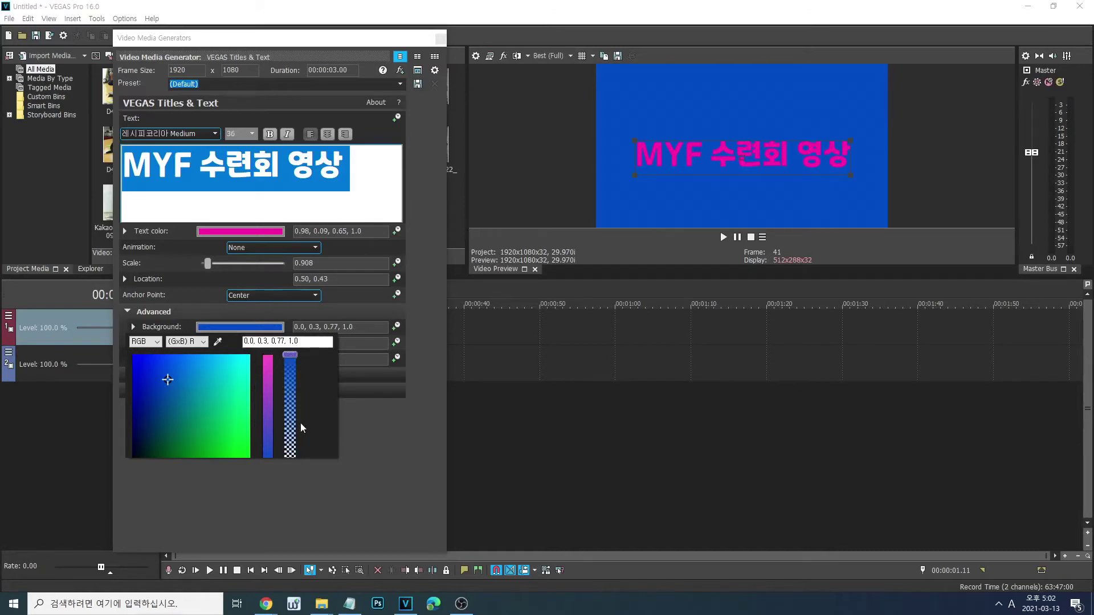
- Make the title's background fully transparent by lowering its alpha to 0.0
click(268, 449)
mouse_move(271, 452)
mouse_down()
mouse_move(270, 380)
mouse_move(264, 460)
mouse_up()
drag(291, 357, 288, 476)
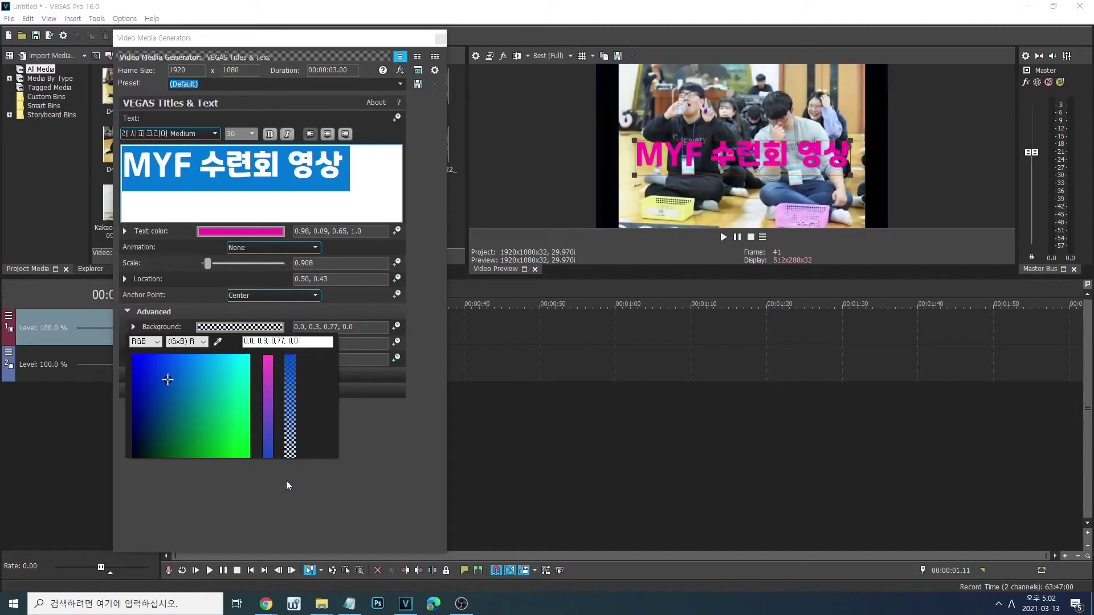
click(242, 326)
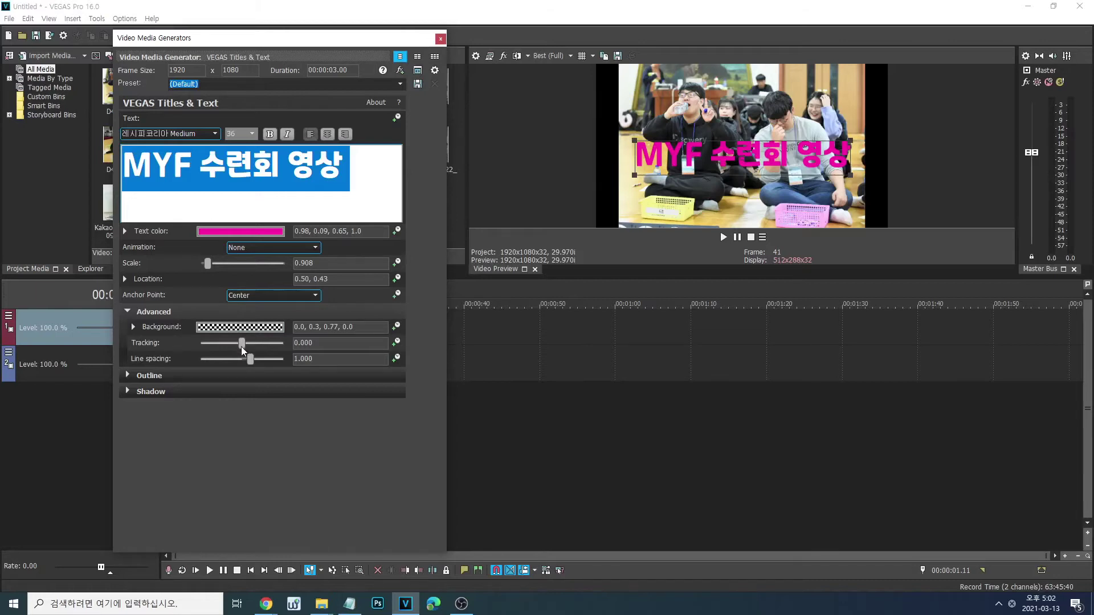
- Set the title's tracking to -0.034 and try out line spacing up to 1.122 with a second line "2020"
mouse_move(242, 344)
mouse_down()
mouse_move(251, 347)
mouse_move(227, 348)
mouse_move(242, 343)
mouse_up()
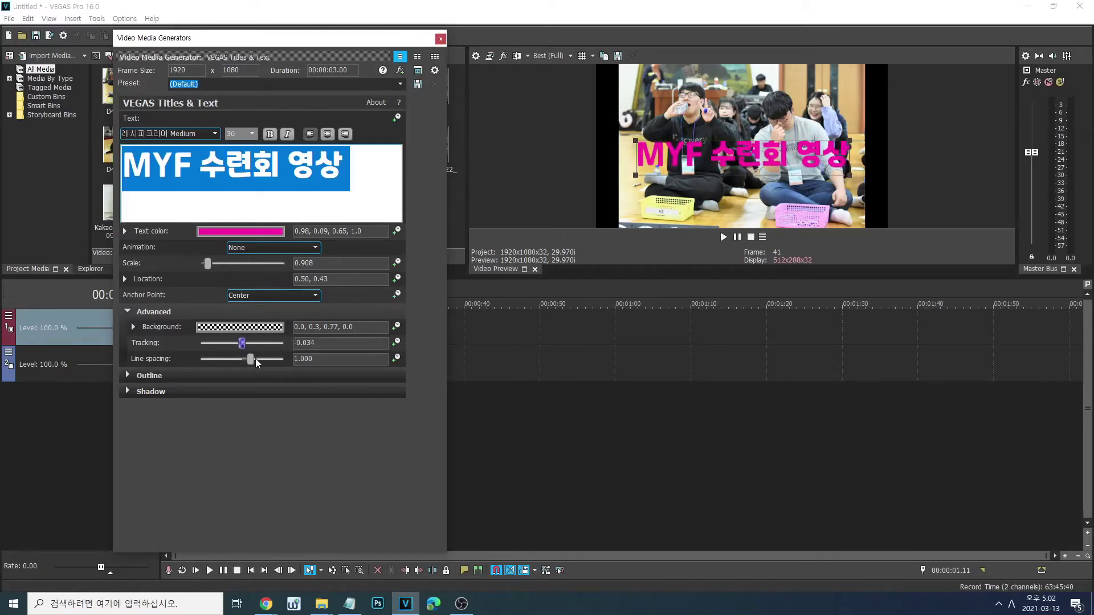
drag(252, 363, 249, 360)
text(MYF 수련회 영상 2020)
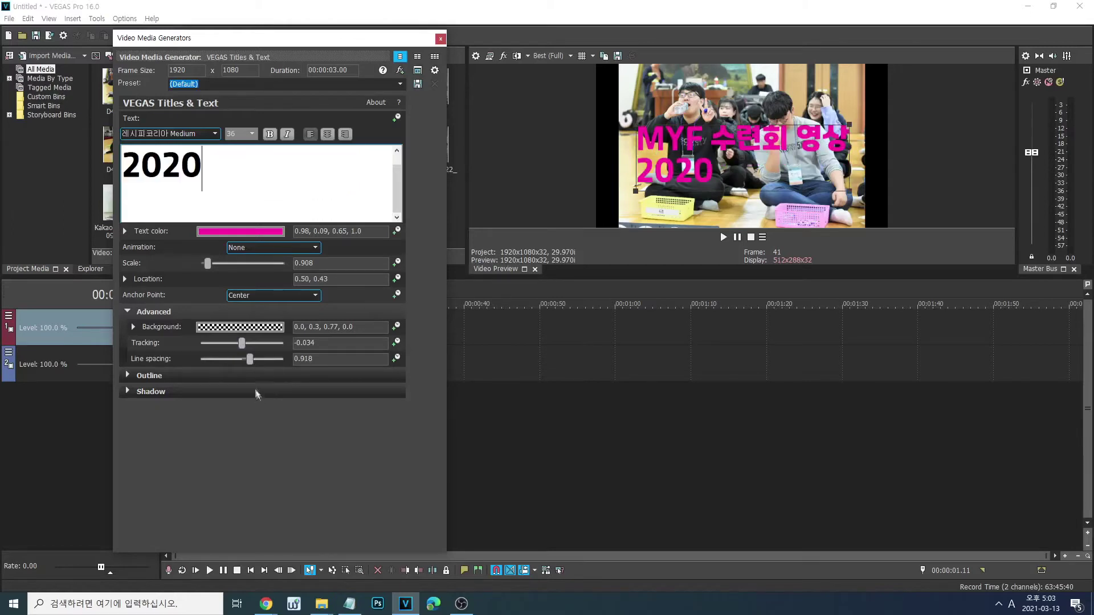
mouse_move(252, 361)
mouse_down()
mouse_move(241, 363)
mouse_move(262, 362)
mouse_move(239, 363)
mouse_move(252, 363)
mouse_up()
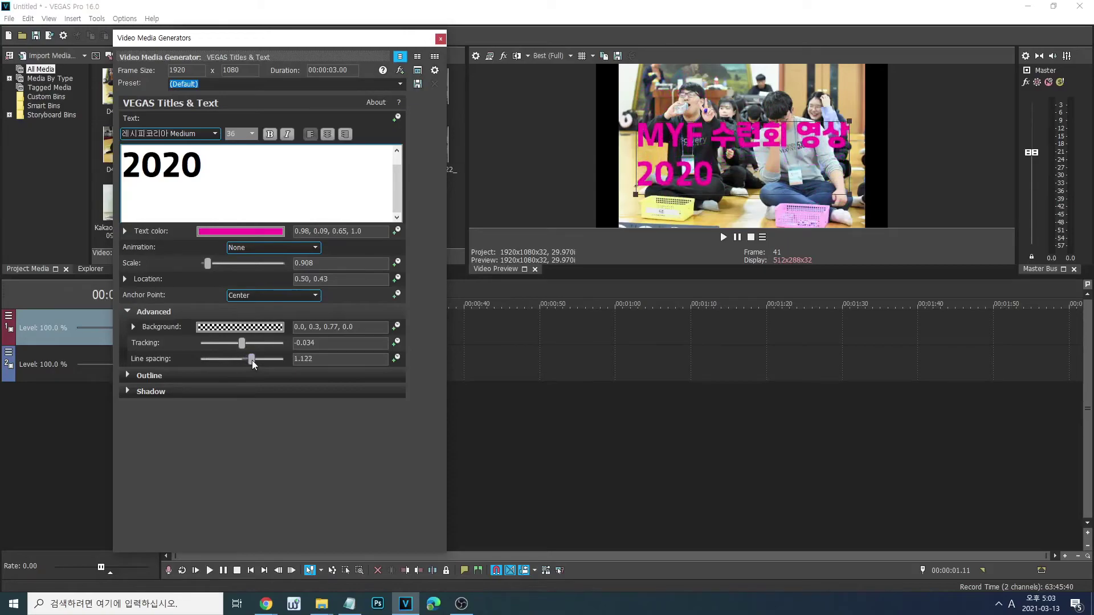
- Delete the second line "2020" from the title and collapse the advanced settings
click(237, 183)
key(BackSpace)
key(BackSpace)
key(BackSpace)
key(BackSpace)
key(BackSpace)
click(128, 311)
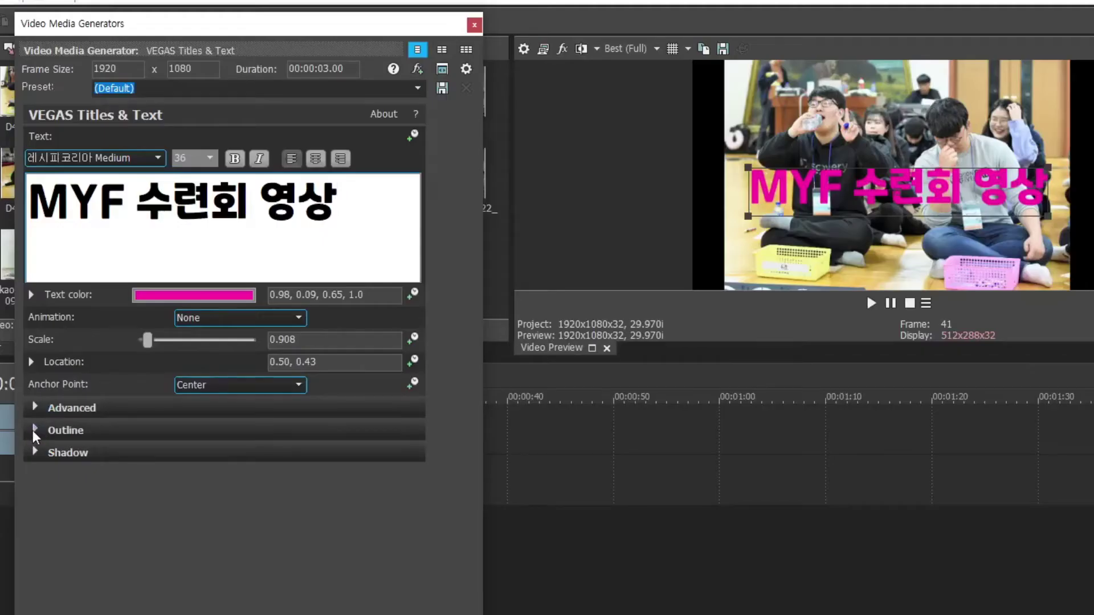
- Give the title a yellow outline (1.0, 0.94, 0.25, 1.0) with a width of 8.639
click(33, 430)
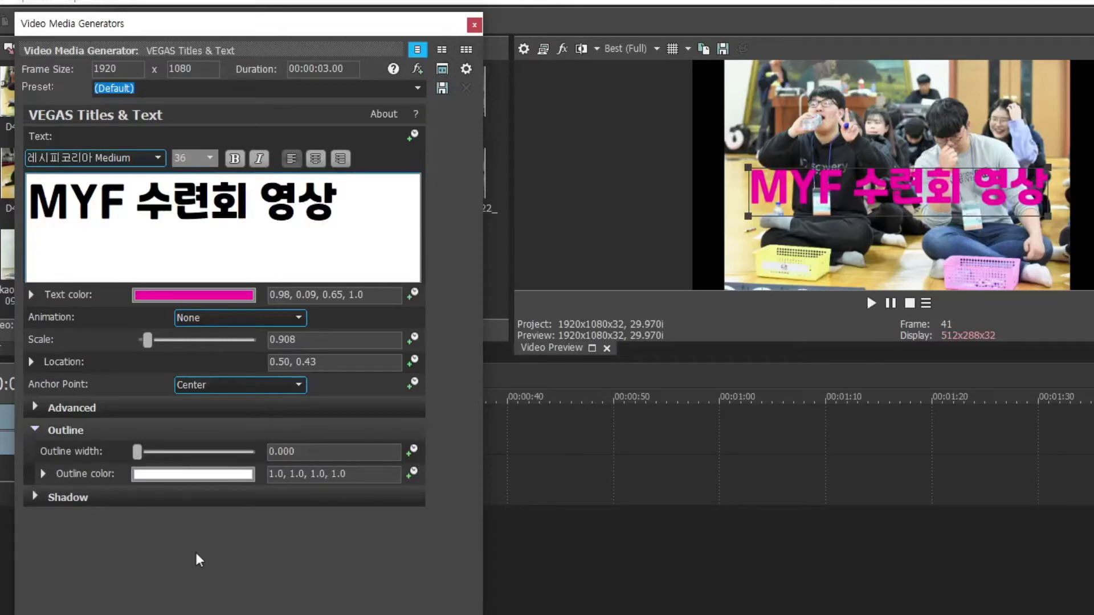
click(162, 474)
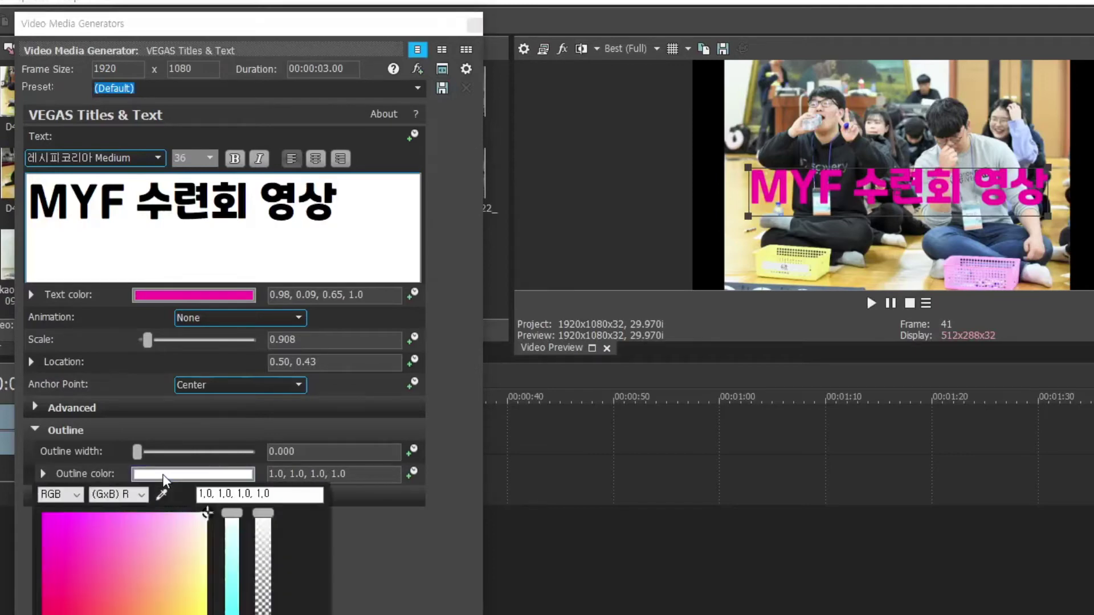
click(196, 614)
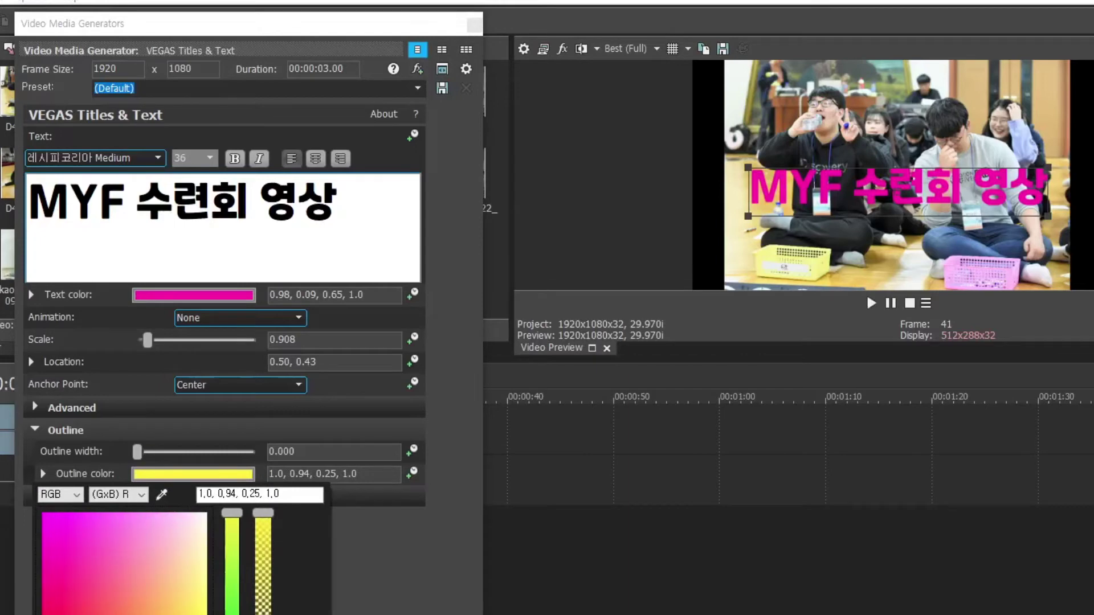
click(139, 432)
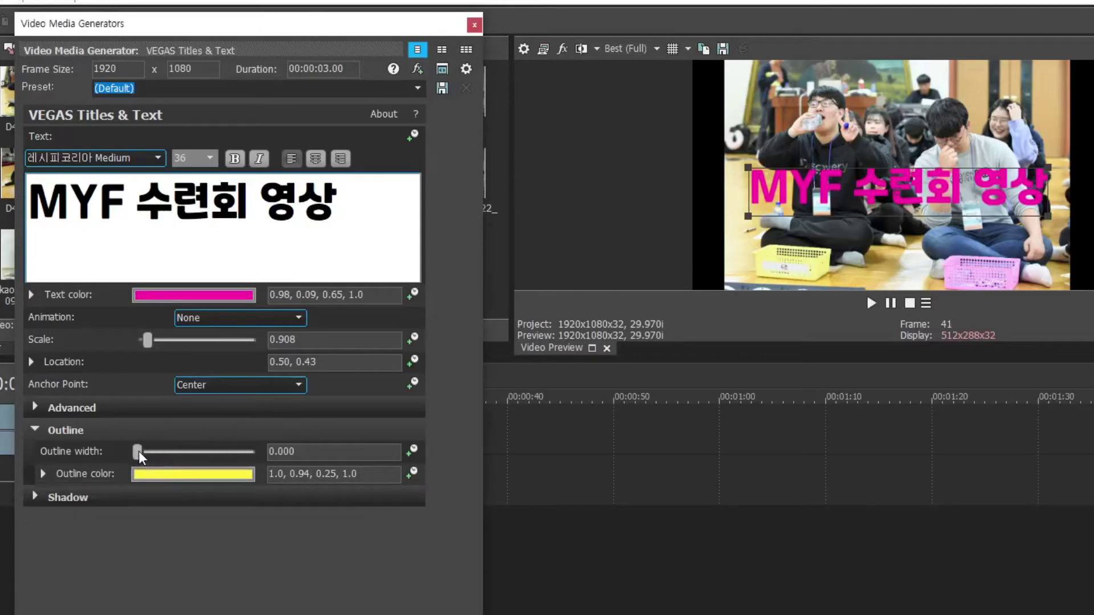
drag(138, 450, 280, 454)
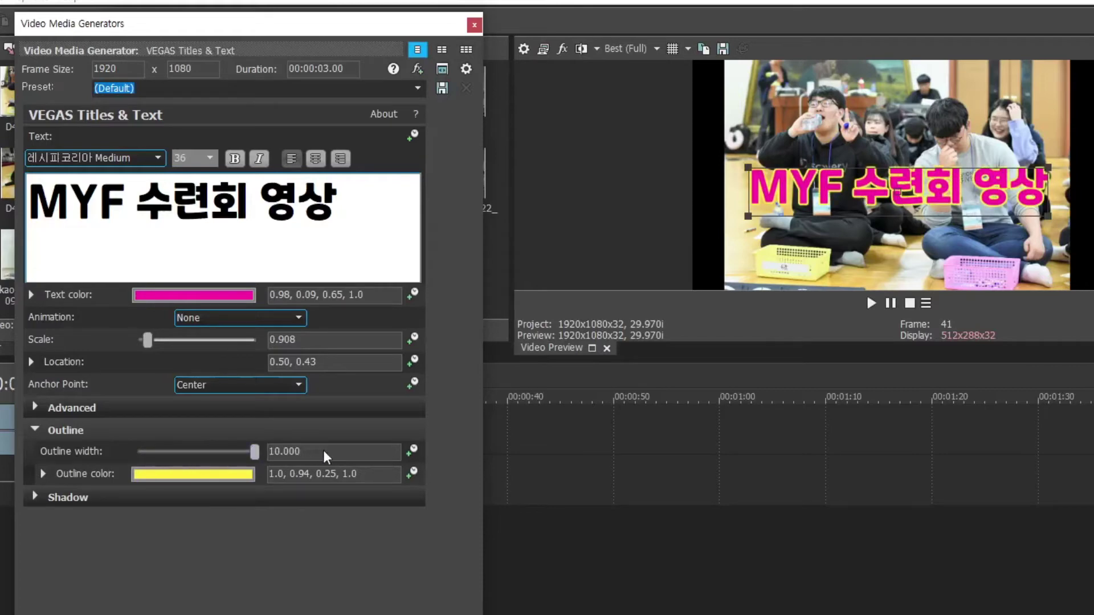
mouse_move(240, 461)
mouse_down()
mouse_move(197, 462)
mouse_move(258, 466)
mouse_move(213, 463)
mouse_move(251, 463)
mouse_move(240, 463)
mouse_up()
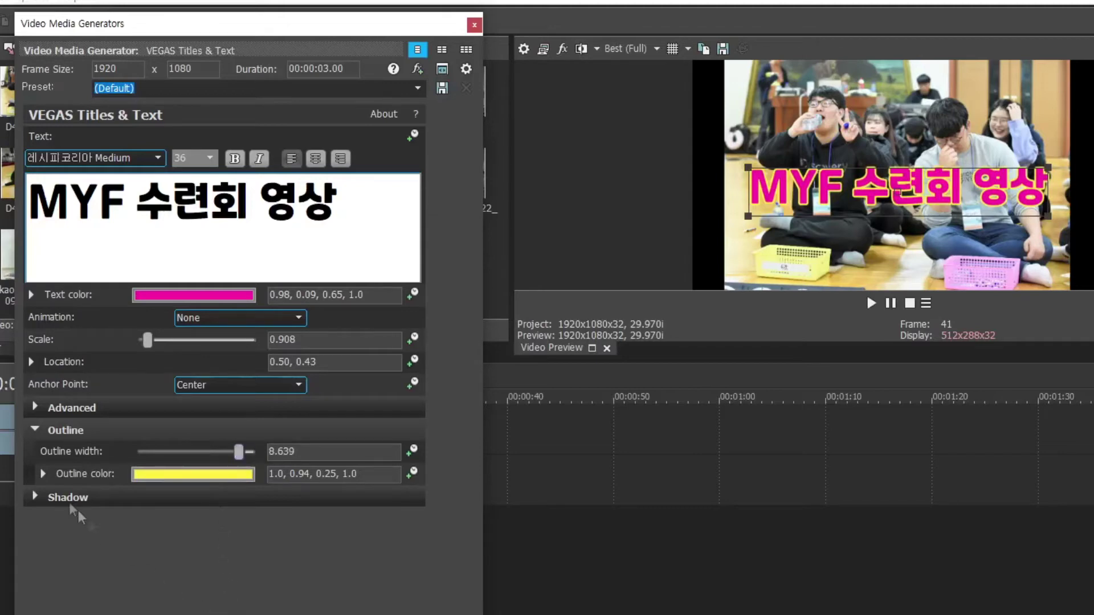
click(35, 432)
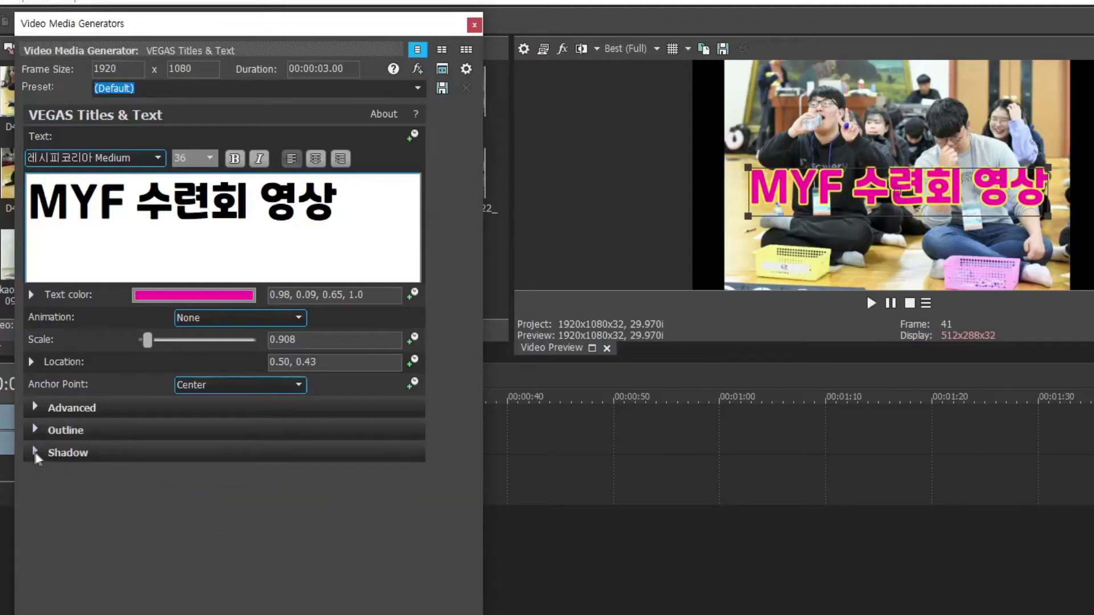
- Enable the title's shadow and adjust its horizontal offset
click(36, 452)
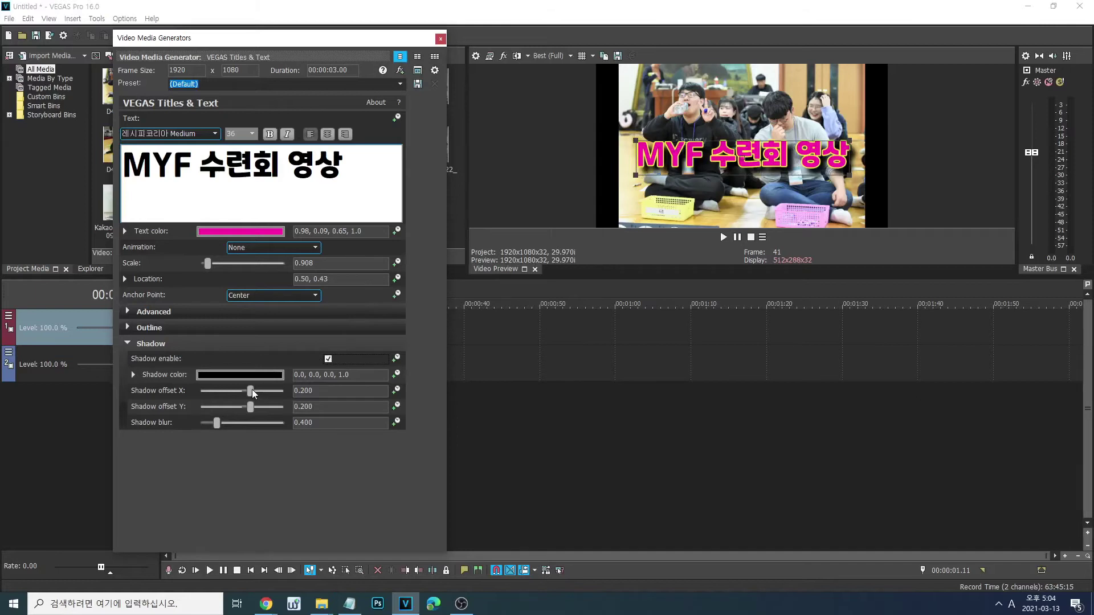
drag(251, 392, 183, 437)
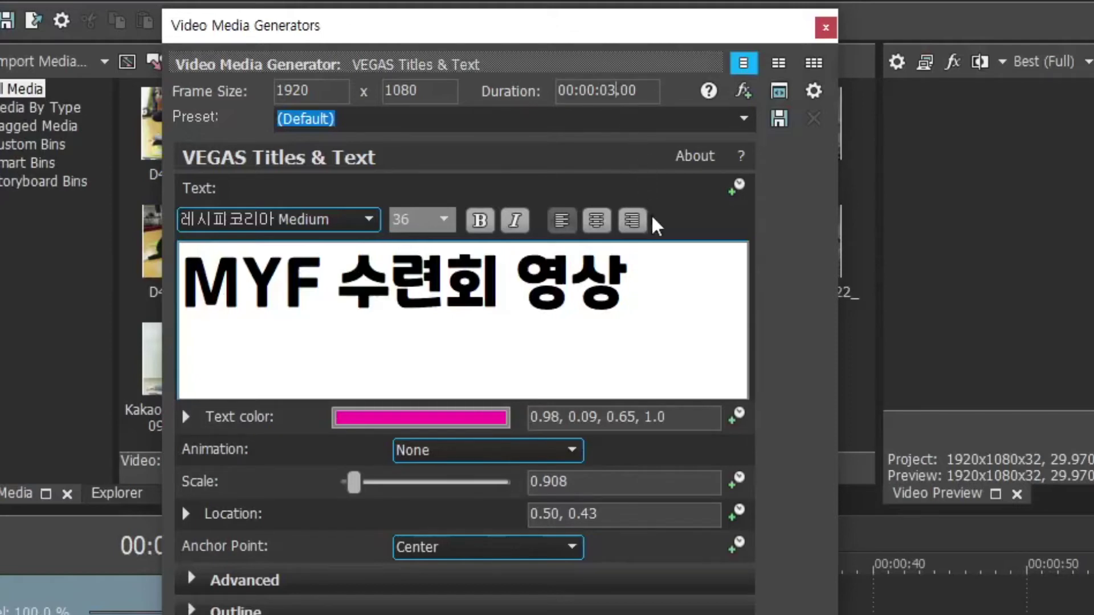
- Set the title media's duration to 5 seconds and close its generator settings
key(BackSpace)
text(5)
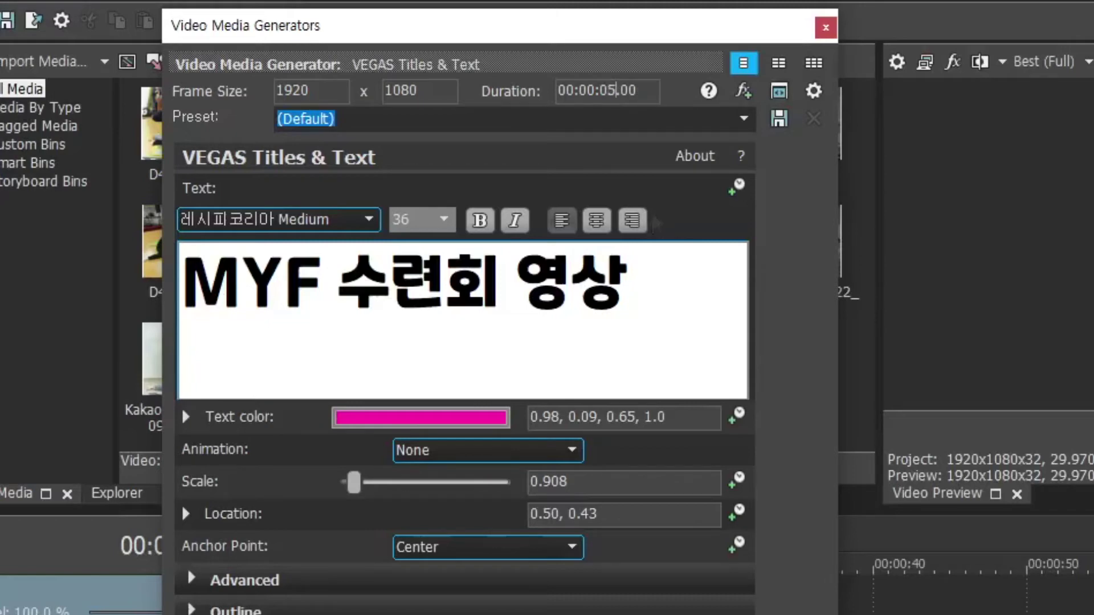
click(826, 27)
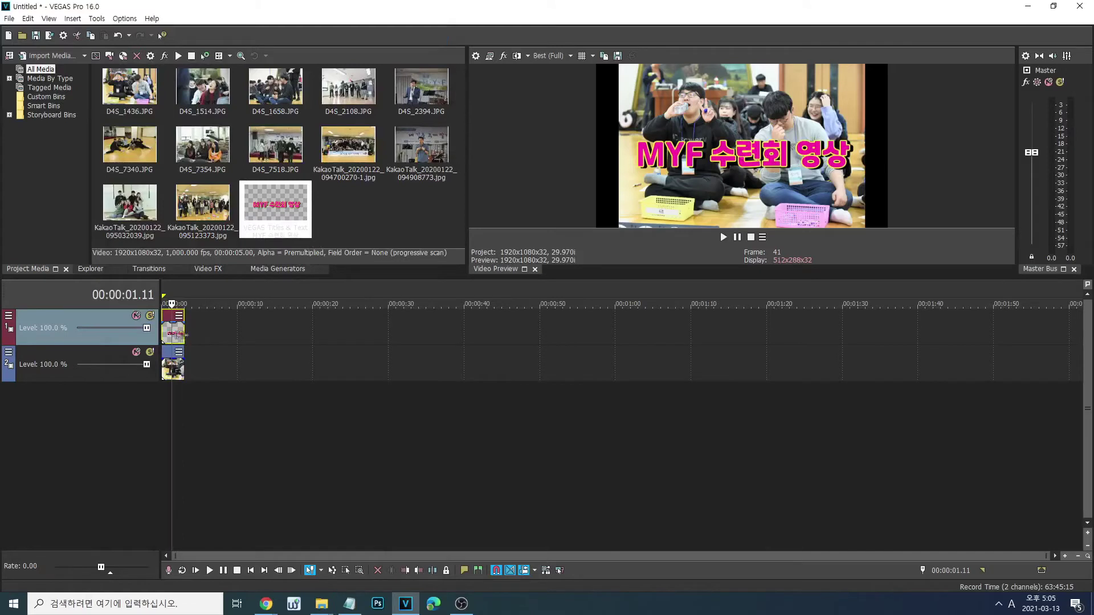
- Extend the title event on the timeline well past the photo's end
click(177, 332)
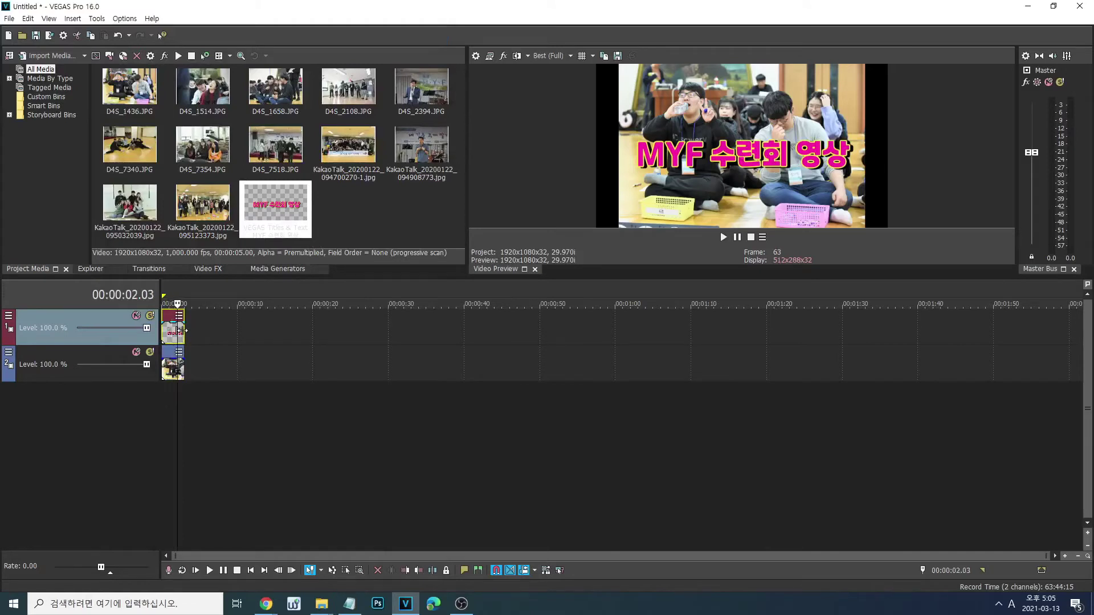
drag(182, 331, 262, 333)
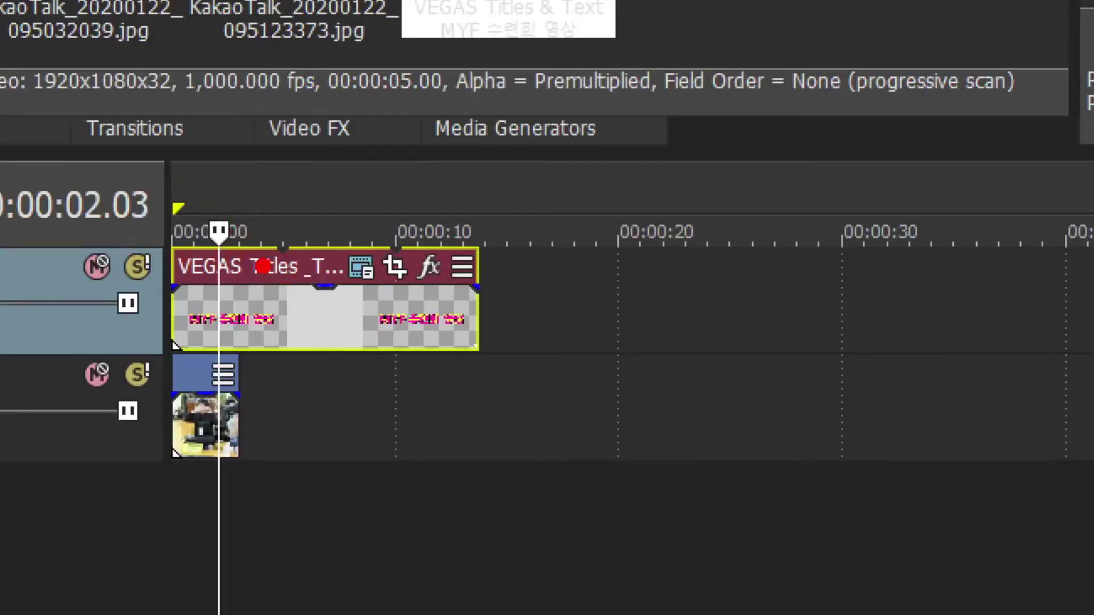
drag(263, 266, 404, 268)
click(438, 347)
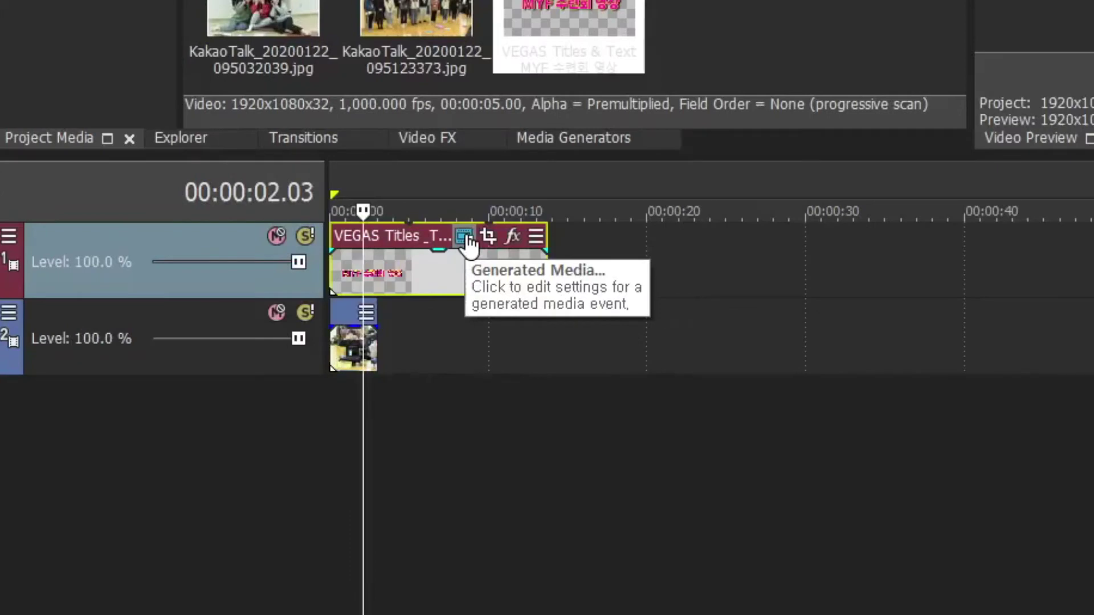
- Set the title media's duration to 3 seconds and trim its timeline event to match the photo's length
click(465, 248)
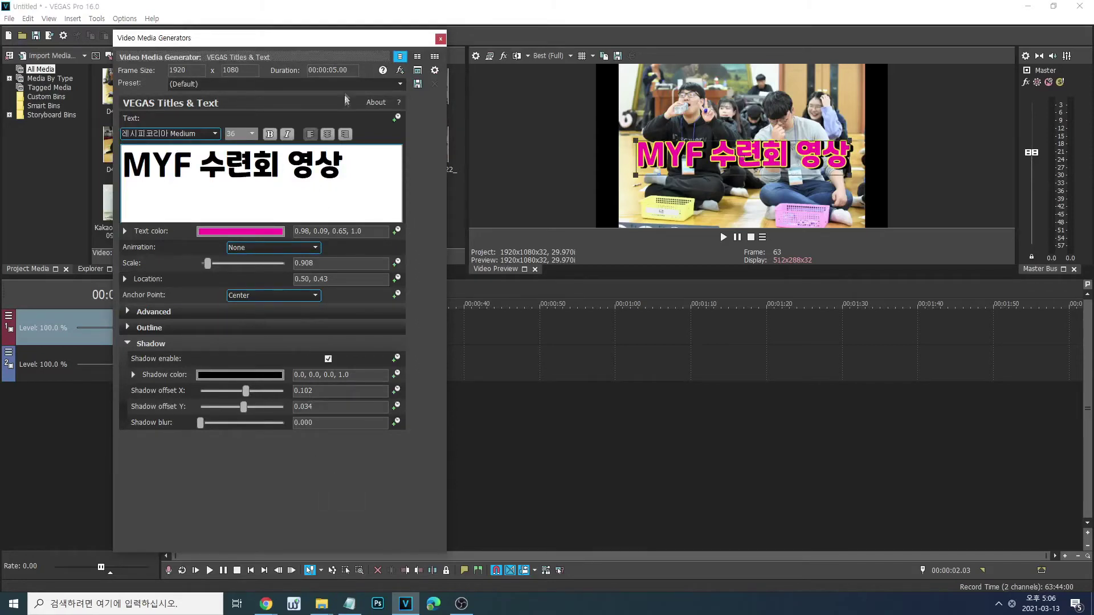
click(336, 70)
key(ctrl+a)
click(441, 39)
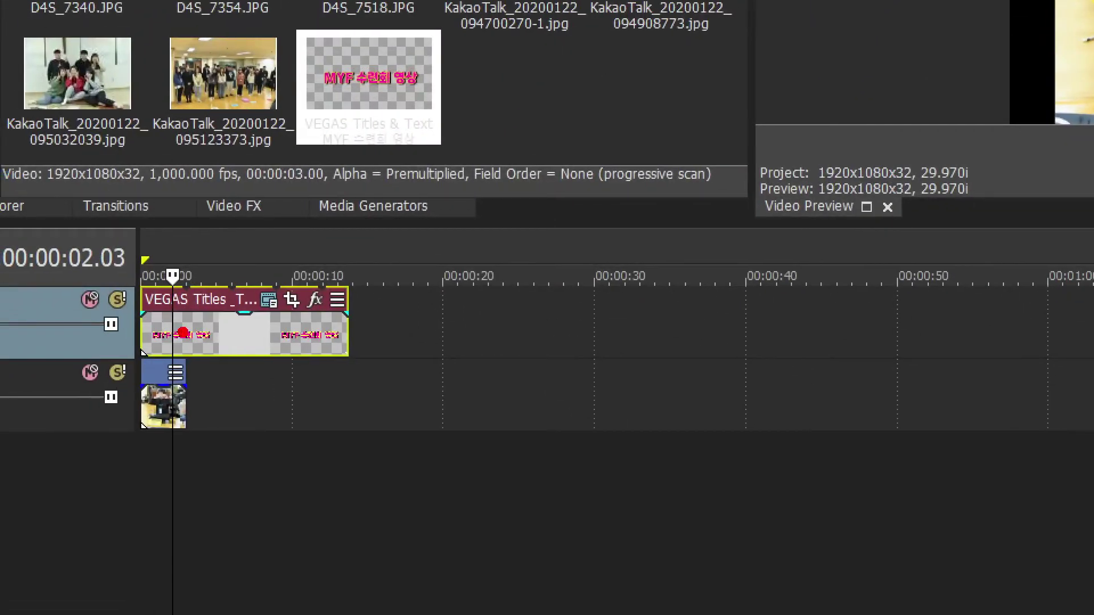
click(181, 315)
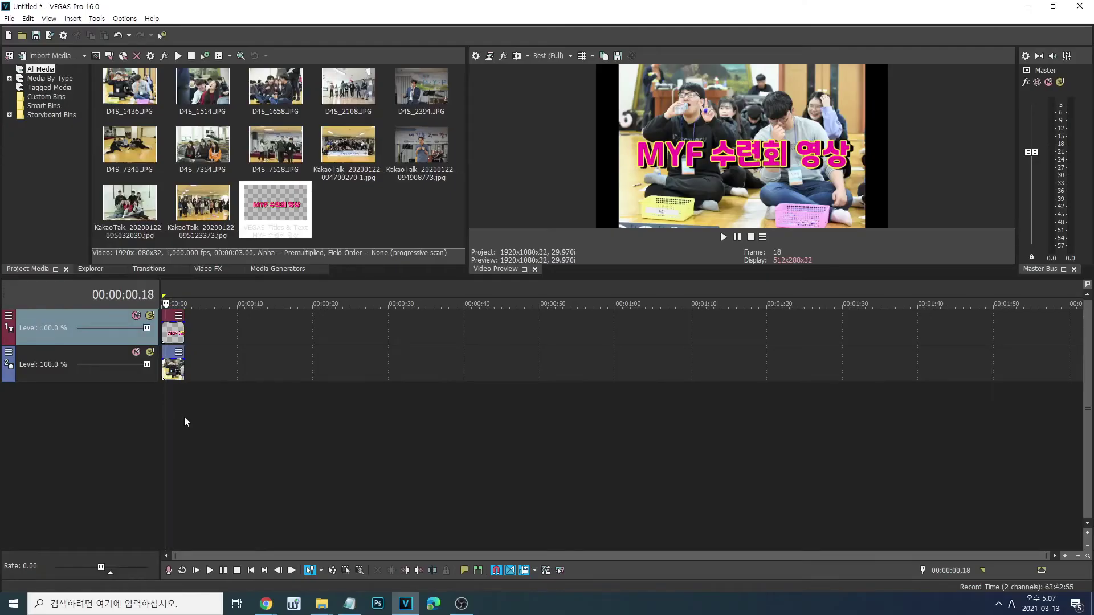
- Preview the title over the photo from the beginning and open Event Pan/Crop for the D4S_1436 photo
scroll(196, 425, up, 3)
scroll(196, 424, up, 2)
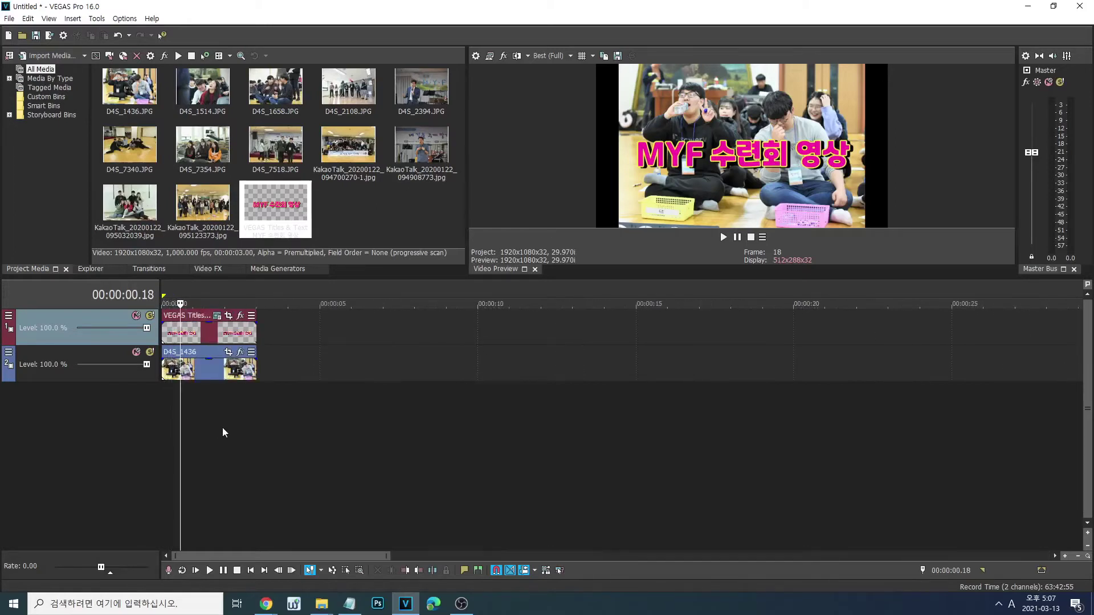
scroll(223, 426, up, 2)
key(ctrl+Home)
key(Return)
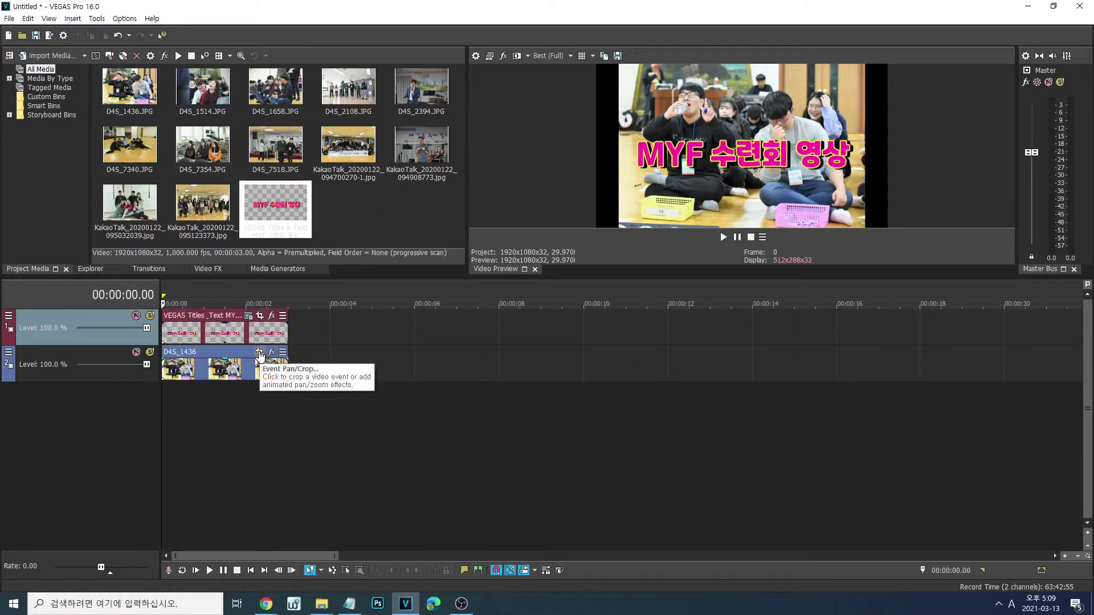
key(Return)
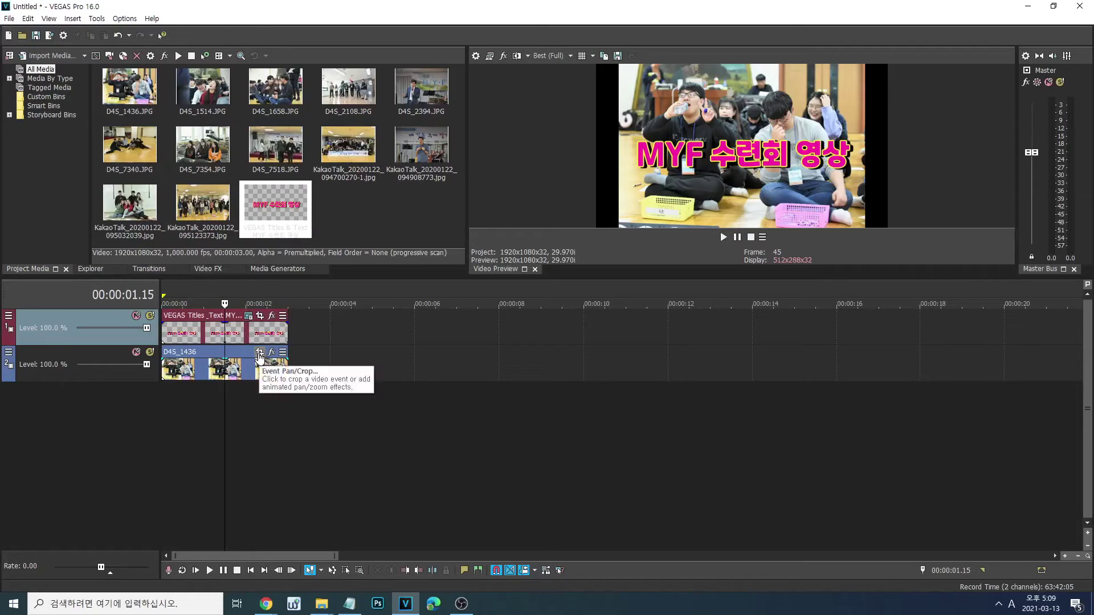
click(259, 357)
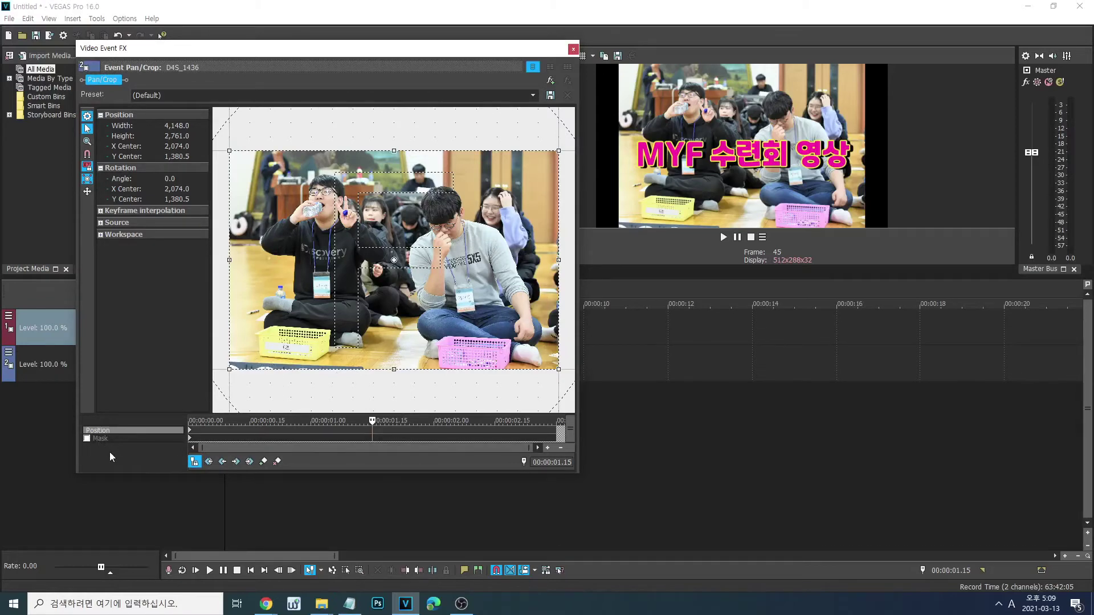
- Add Pan/Crop keyframes at 00:00:00.14, cropped to 2,509.7 x 1,670.5 on the person in black, and at 00:00:01.10, centered on the person in grey
click(190, 435)
drag(191, 437, 215, 437)
drag(215, 438, 190, 437)
click(245, 425)
click(263, 462)
drag(557, 370, 414, 263)
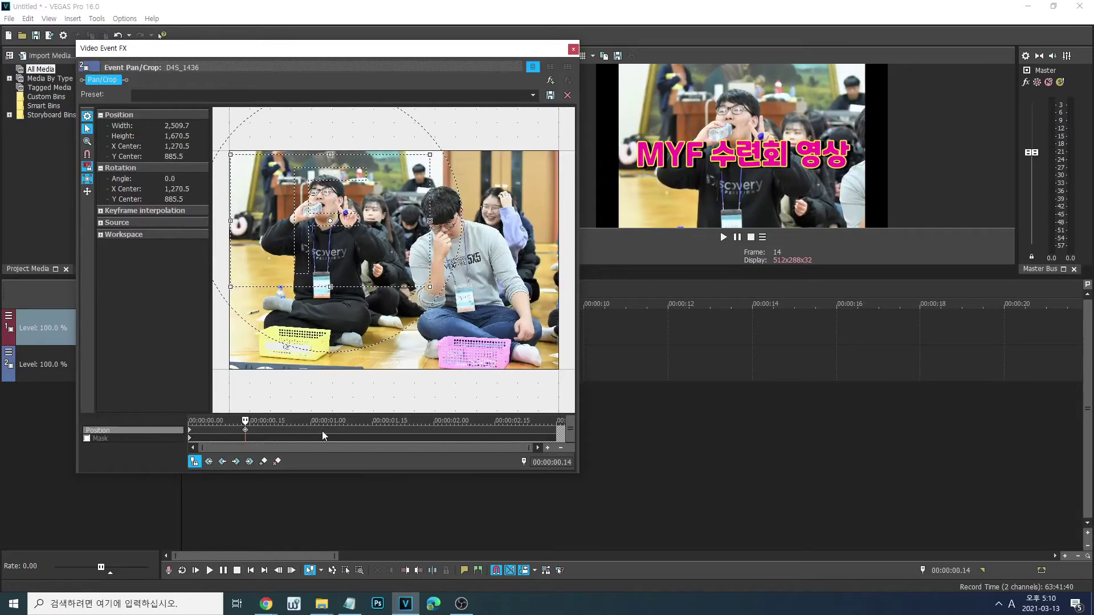
click(264, 463)
drag(404, 275, 478, 263)
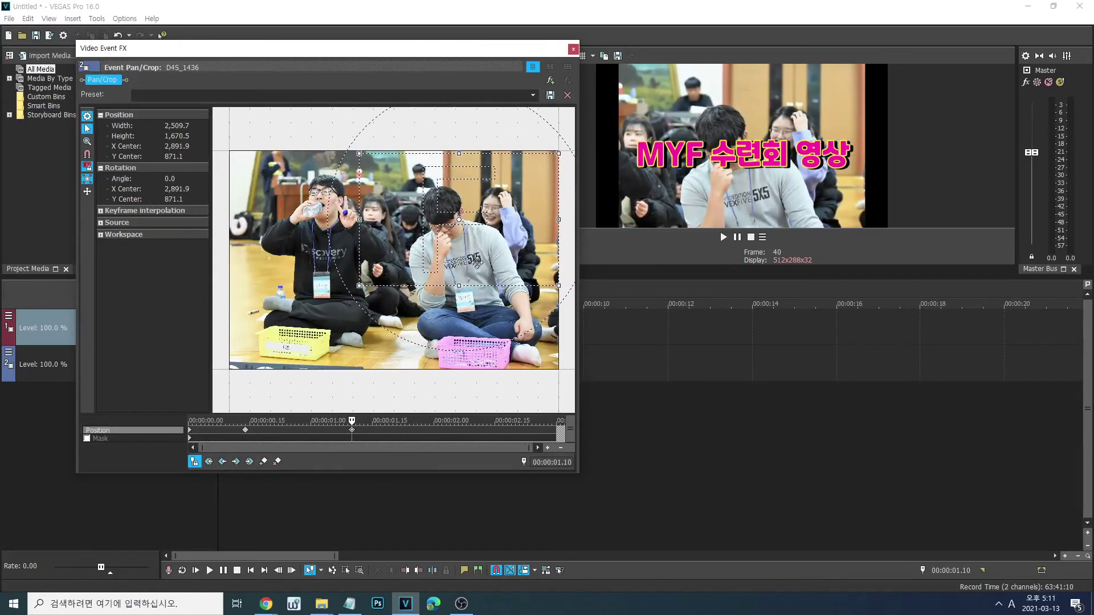
- Add a Pan/Crop keyframe at 00:00:02.11 and restore its crop frame to the full photo
click(481, 432)
click(263, 463)
drag(358, 289, 304, 361)
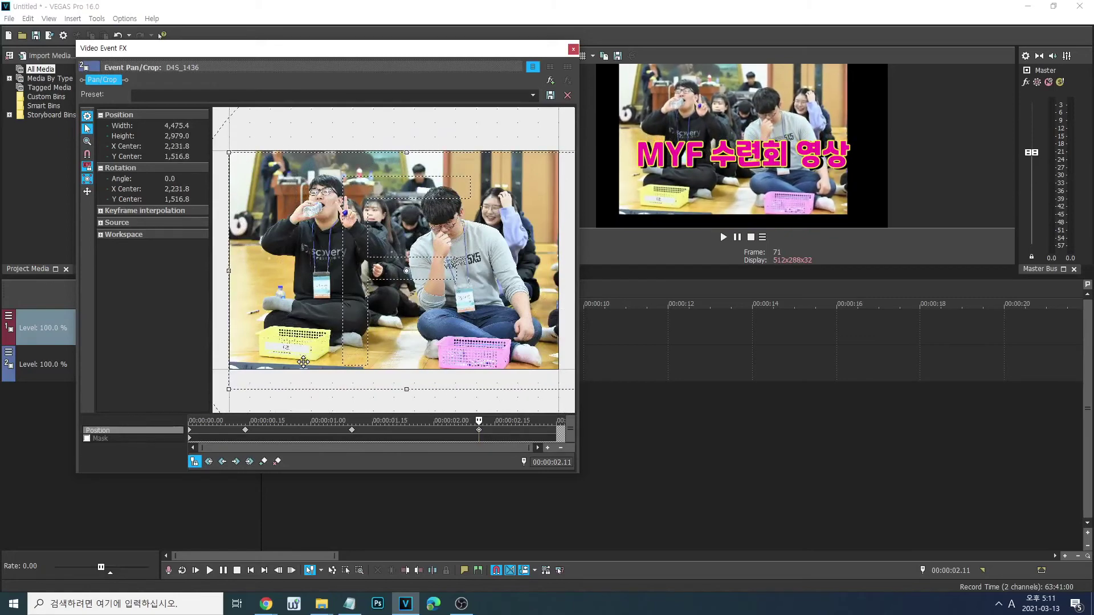
right_click(302, 357)
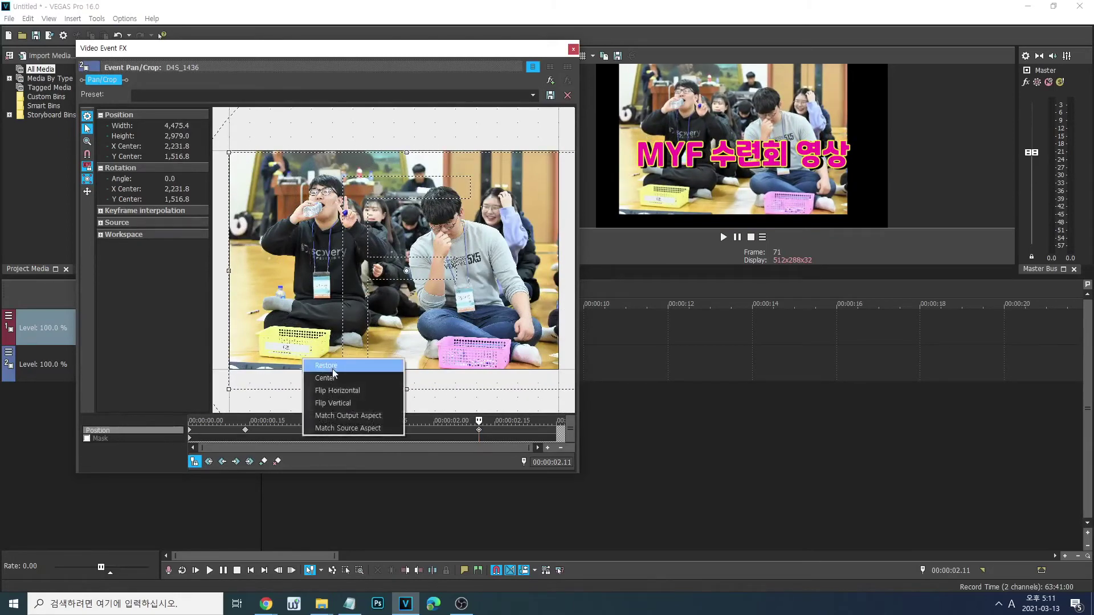
right_click(288, 315)
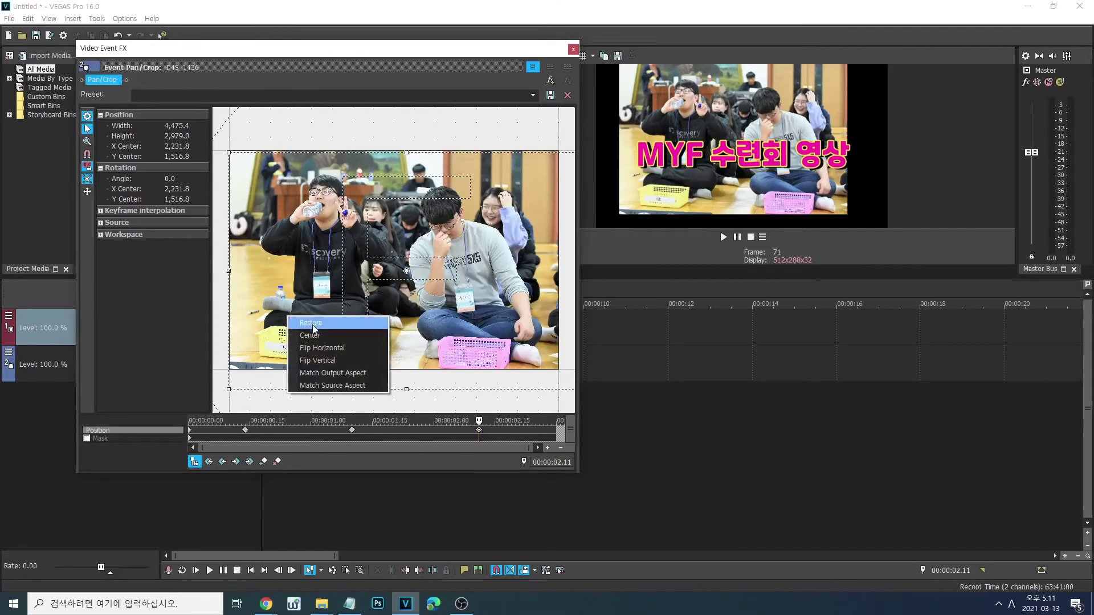
click(313, 323)
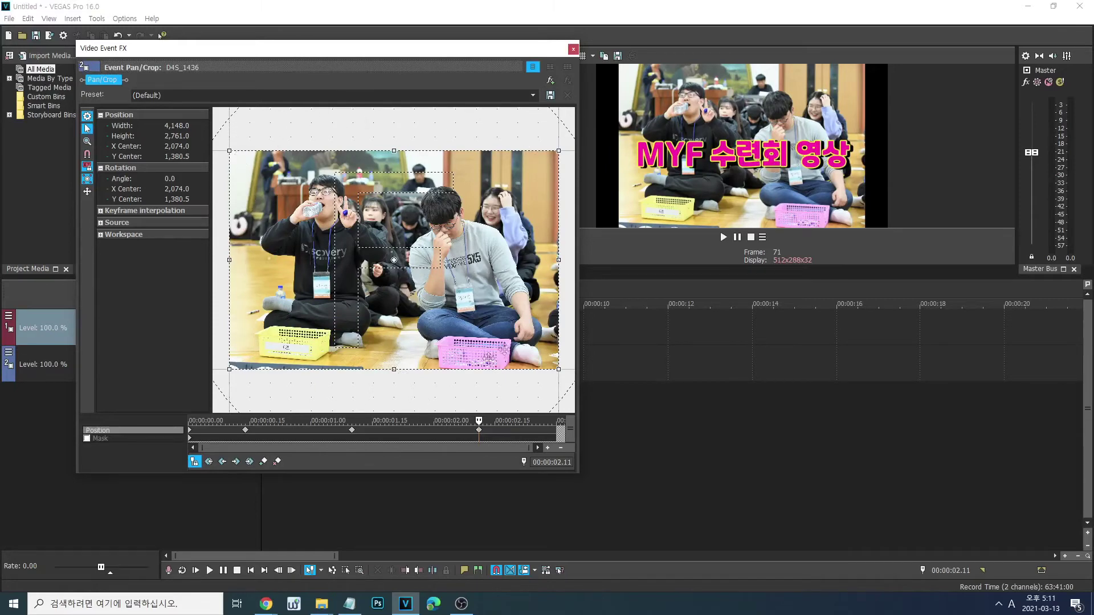
- Check the three added Pan/Crop keyframes, close the settings and play the photo's zoom animation from the start
click(245, 431)
click(353, 431)
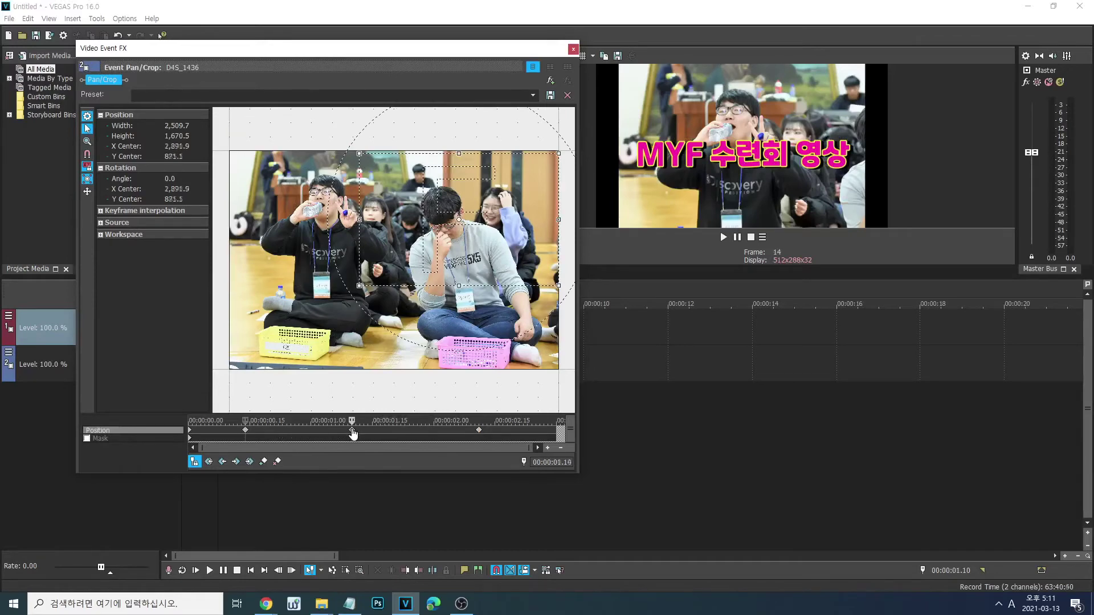
click(479, 431)
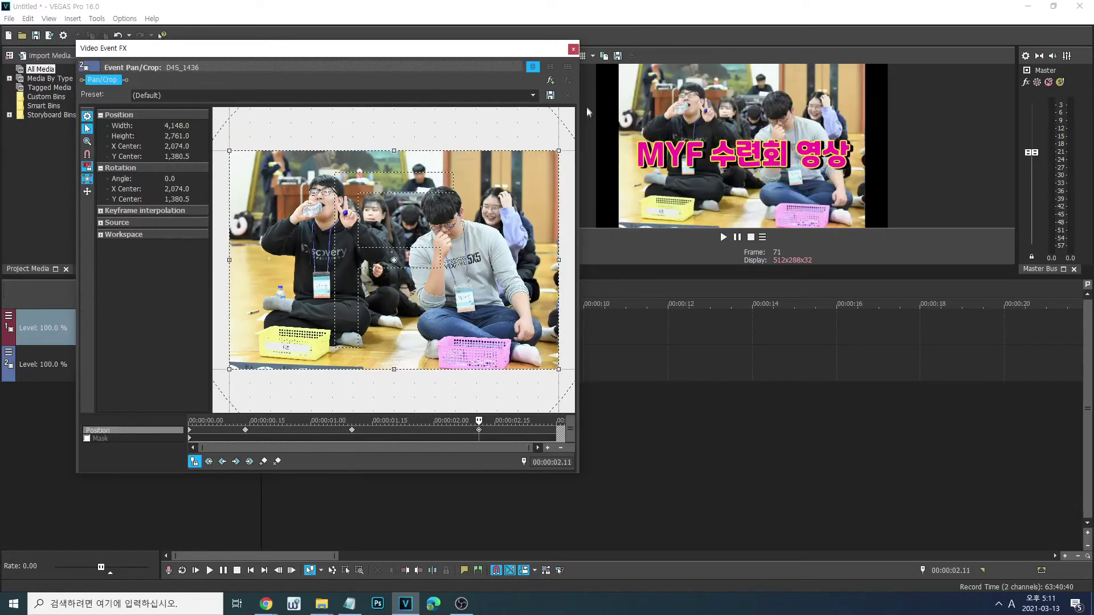
click(574, 49)
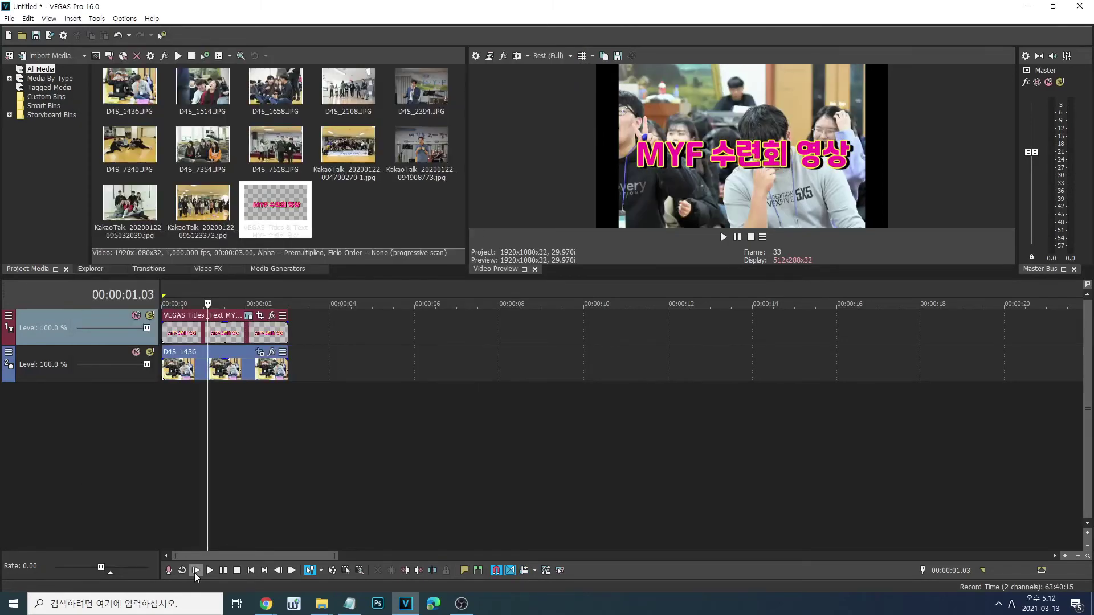
click(196, 571)
key(ctrl+Home)
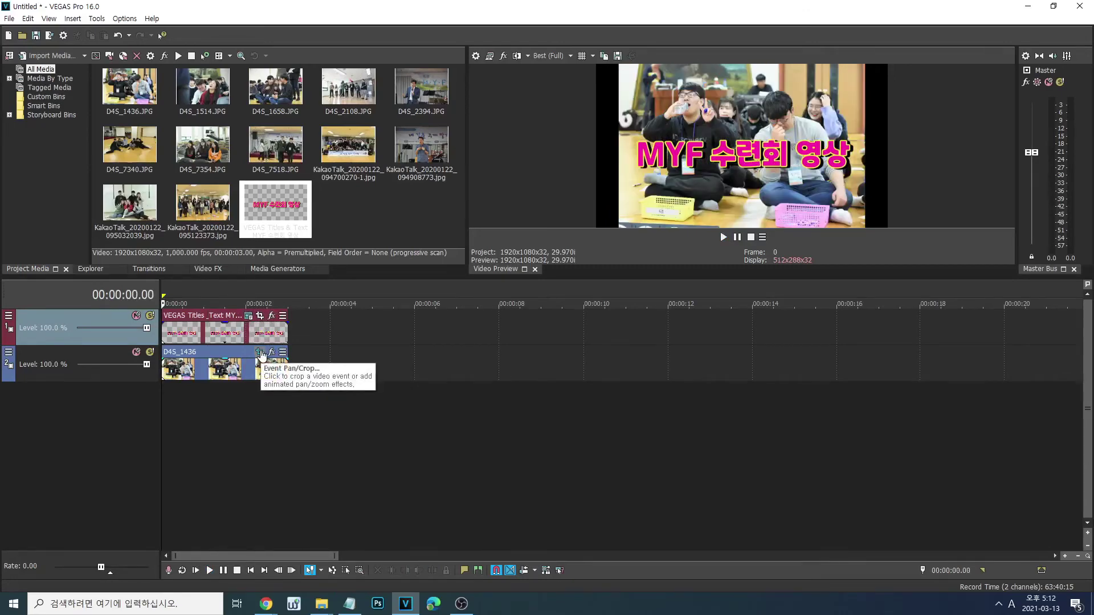
- Move the photo's first close-up keyframe earlier and its full-frame keyframe close to the clip's end, and preview the animation
click(261, 356)
click(246, 432)
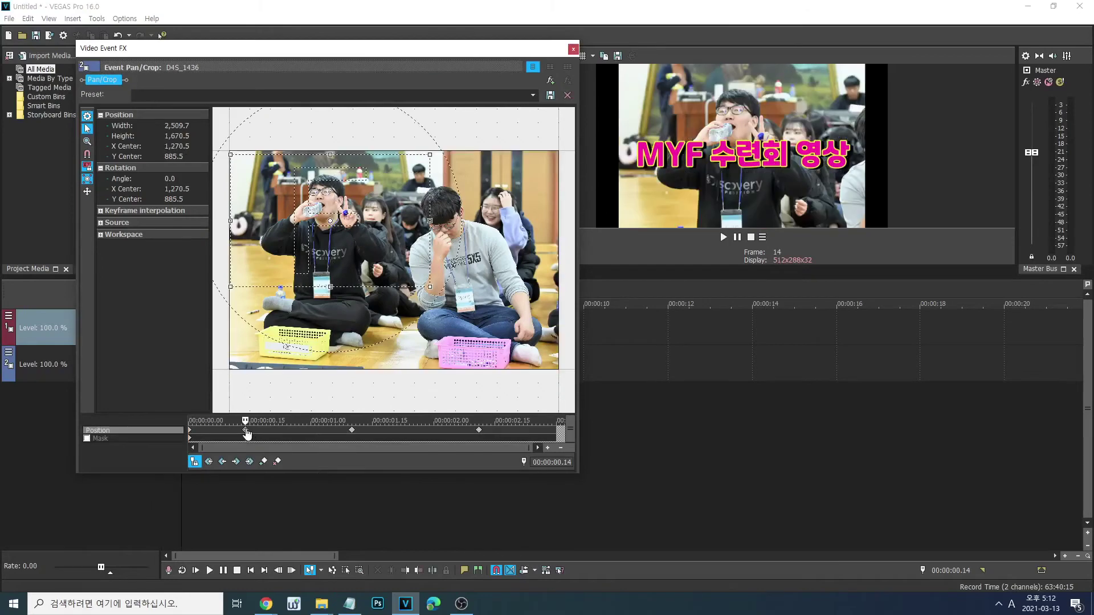
drag(246, 432, 215, 436)
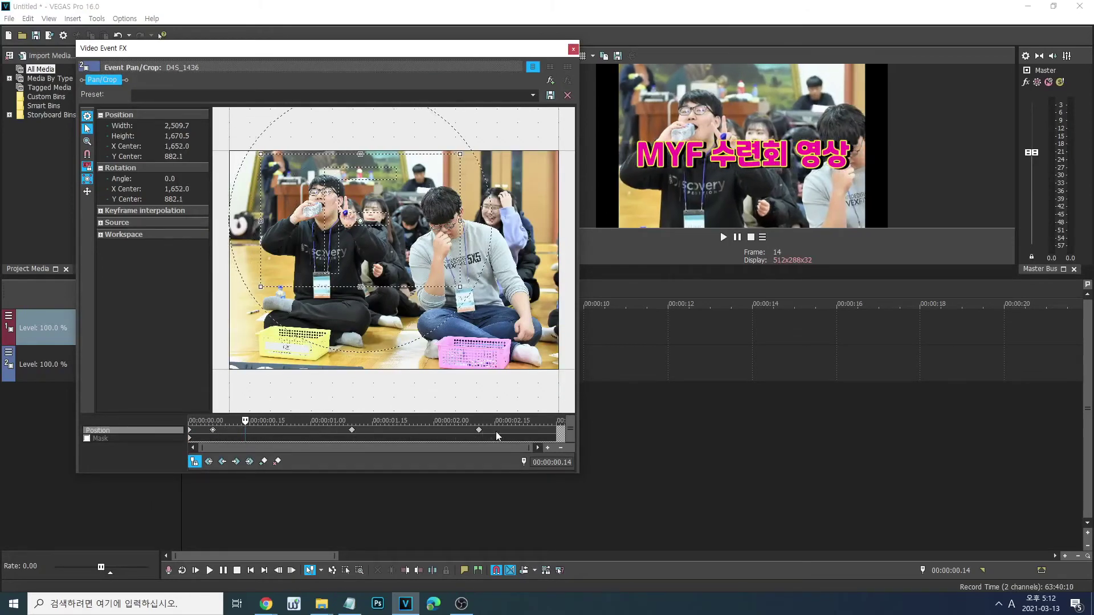
drag(479, 432, 534, 433)
click(574, 49)
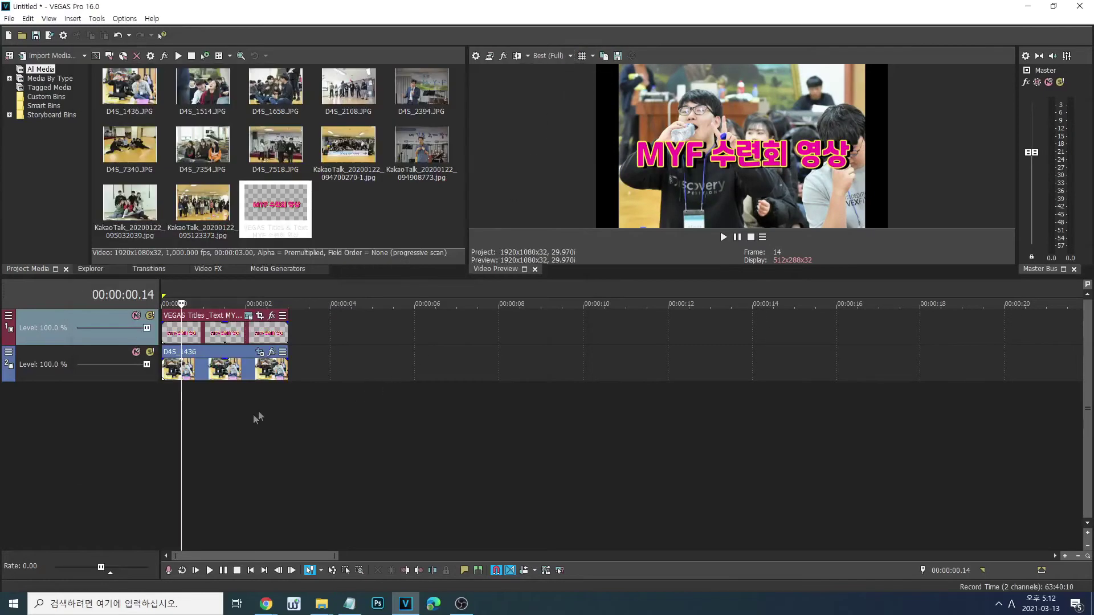
click(197, 570)
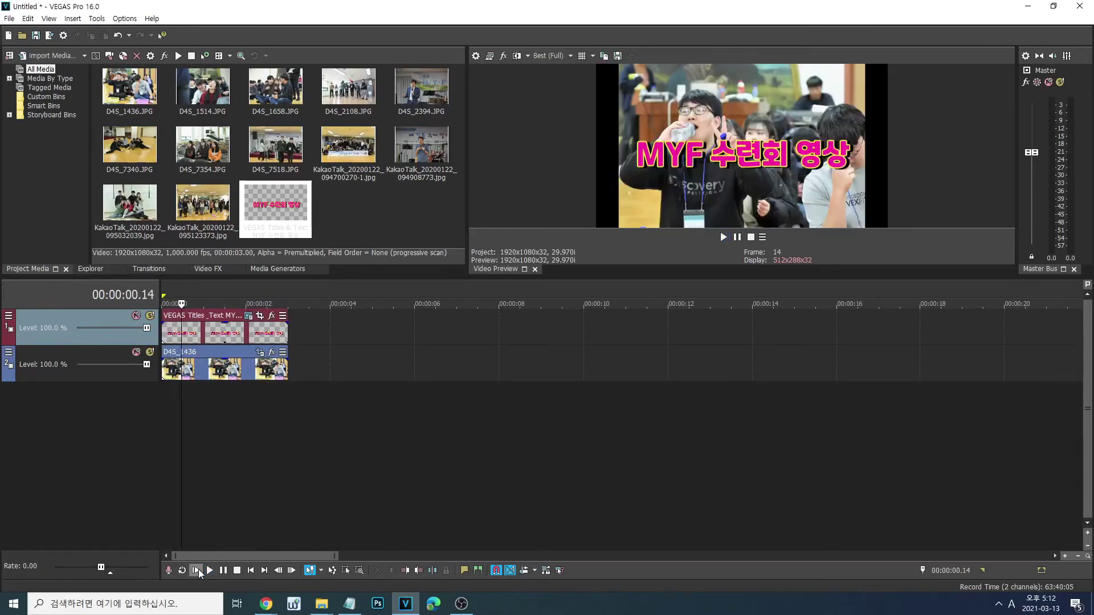
- Move both close-up keyframes of the photo later in the clip and play the animation again
click(260, 351)
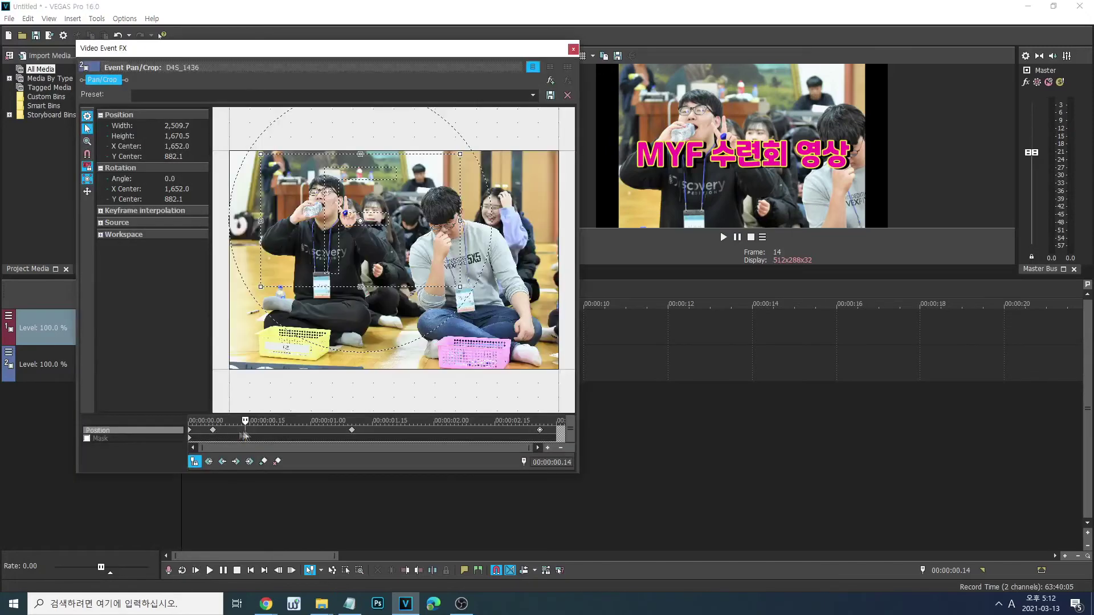
drag(214, 434, 273, 435)
drag(353, 434, 436, 431)
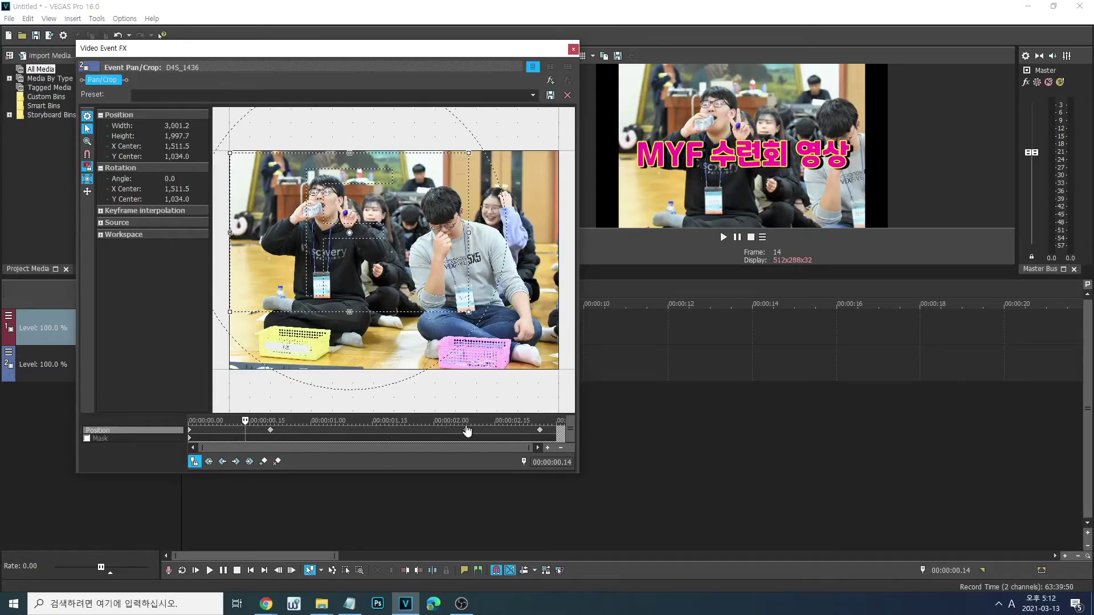
click(574, 50)
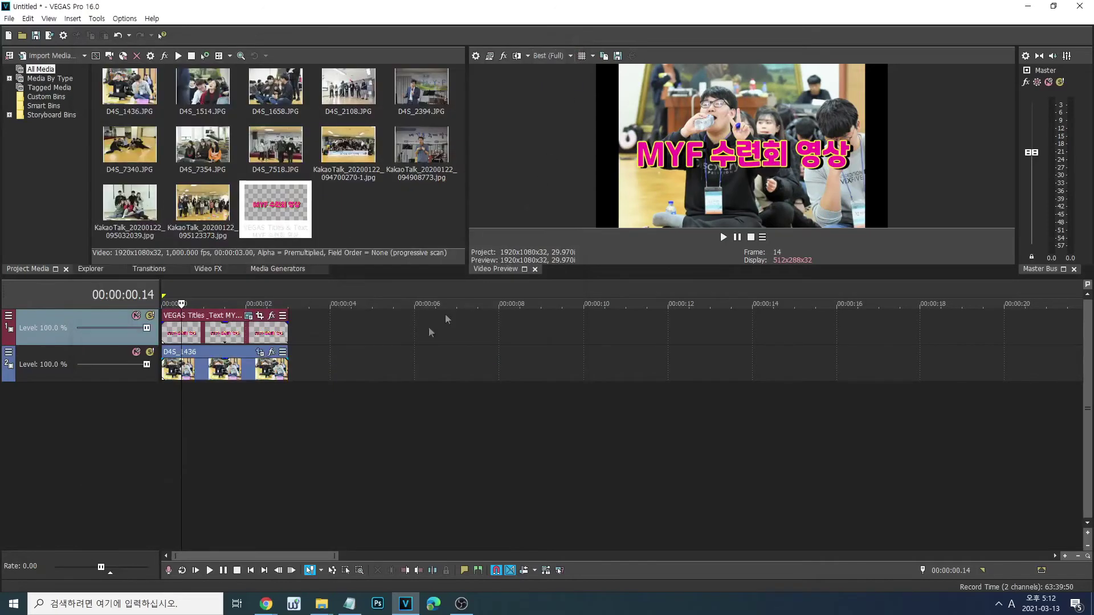
click(196, 574)
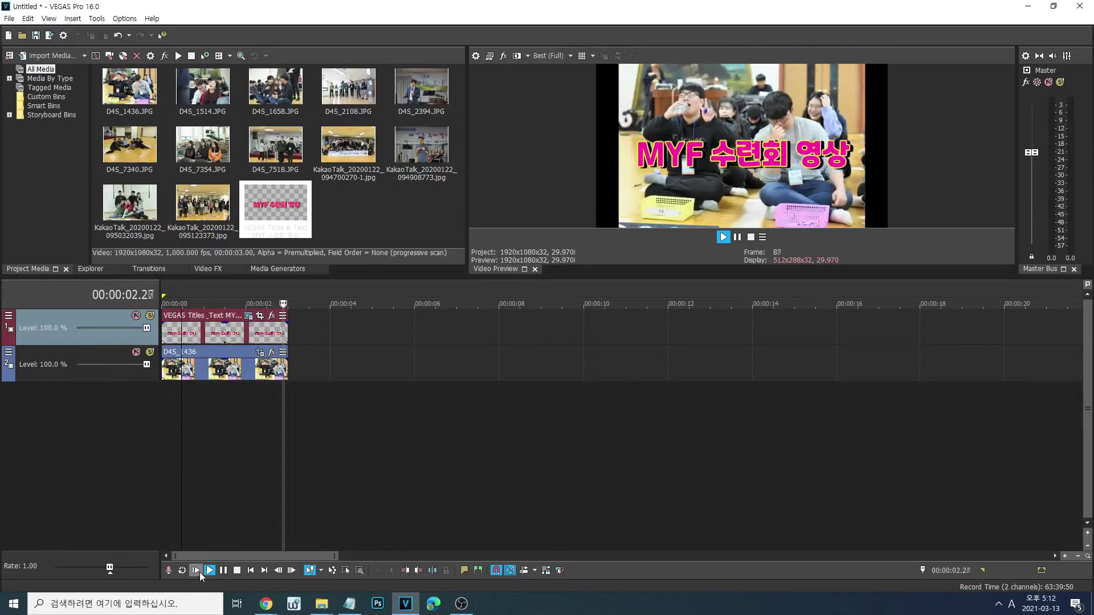
click(231, 438)
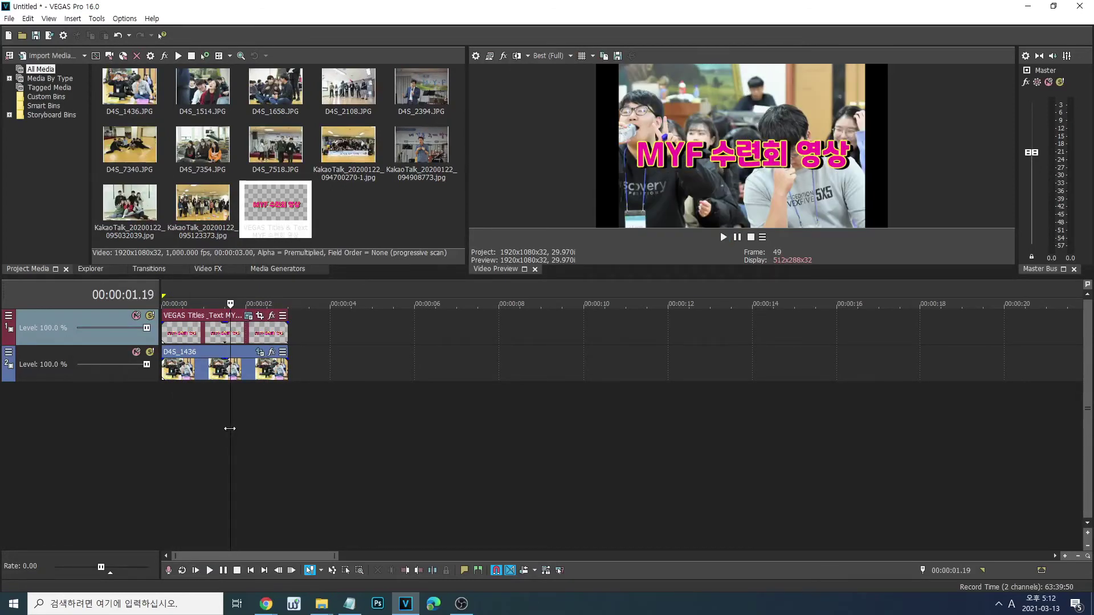
- Place the remaining project photos, starting with D4S_1514.JPG, after D4S_1436 on the photo track
click(201, 117)
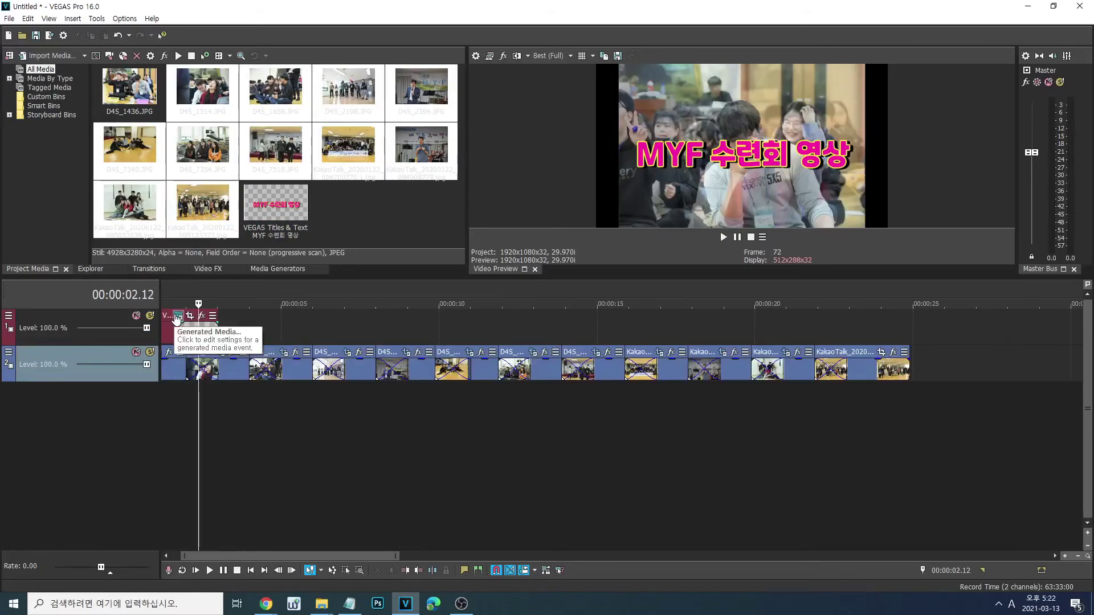
- Reopen the title's generator settings and enable keyframe animation for its tracking in the advanced settings
click(212, 315)
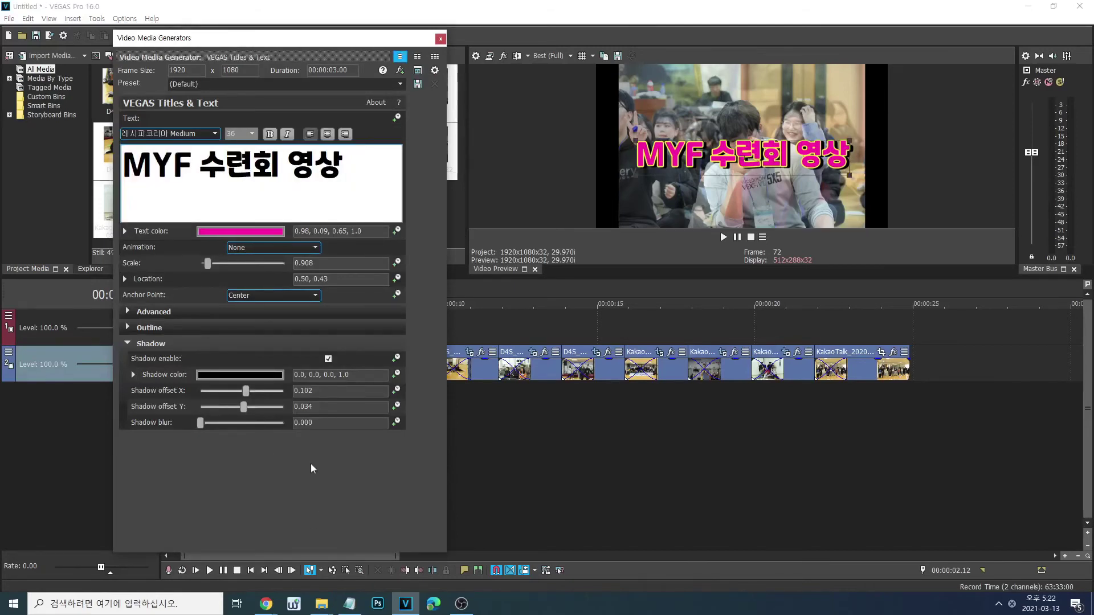
click(251, 311)
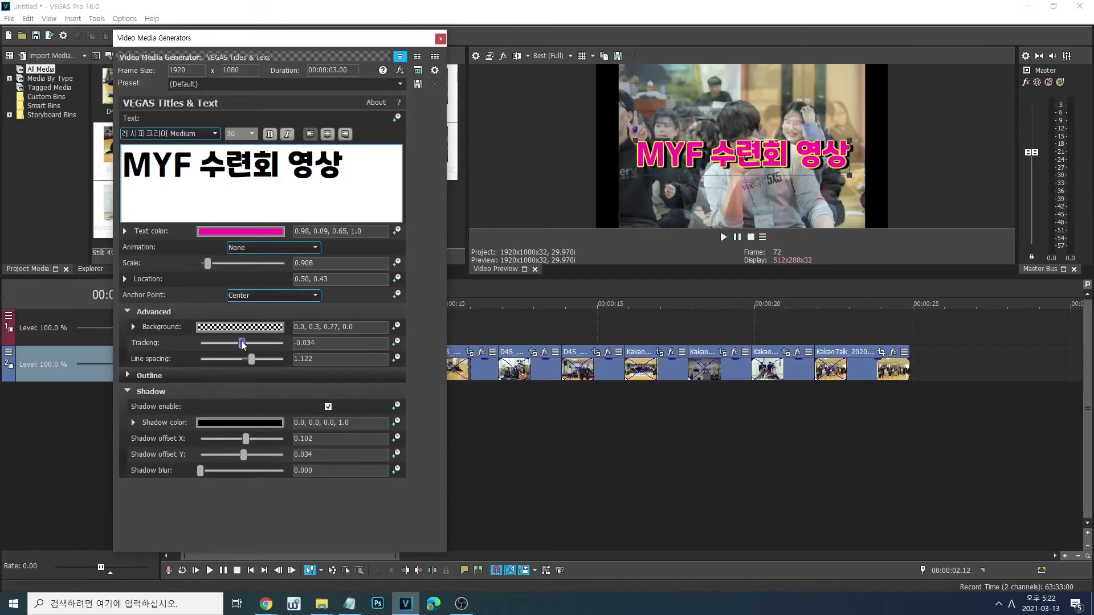
click(396, 342)
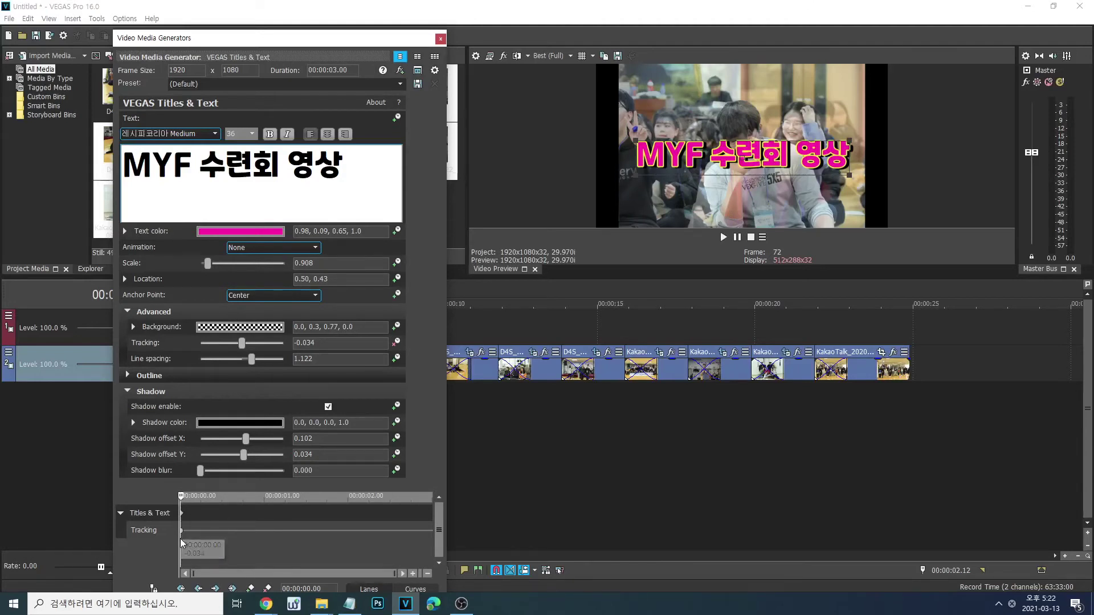
- Keyframe the title's tracking at -2.755 at the start and 0.306 at 00:00:01.01, and close the generator settings
drag(241, 344, 219, 347)
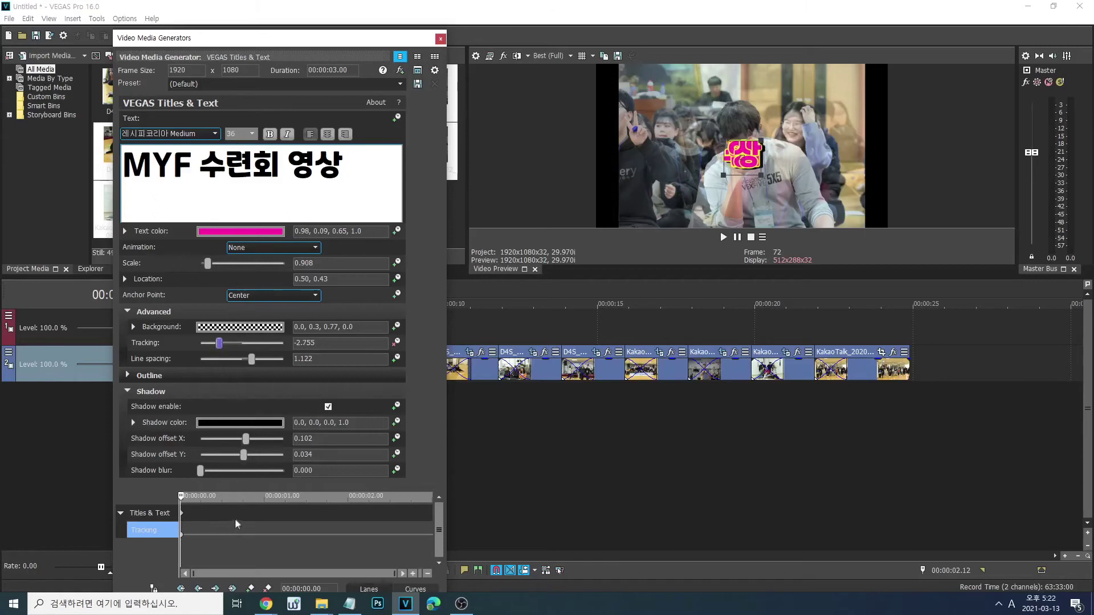
click(266, 515)
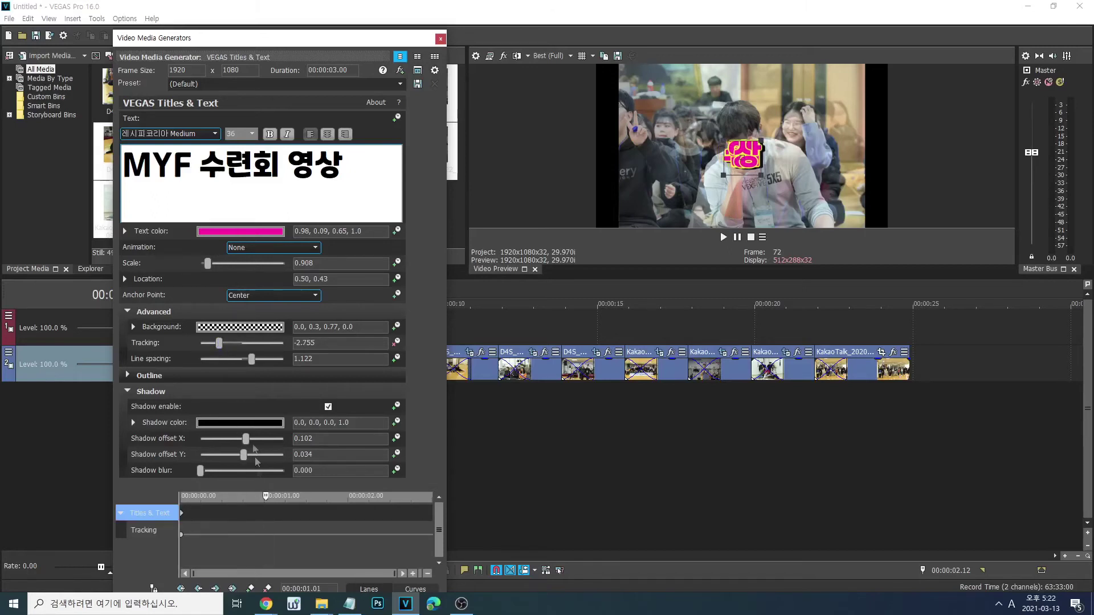
drag(223, 346, 246, 343)
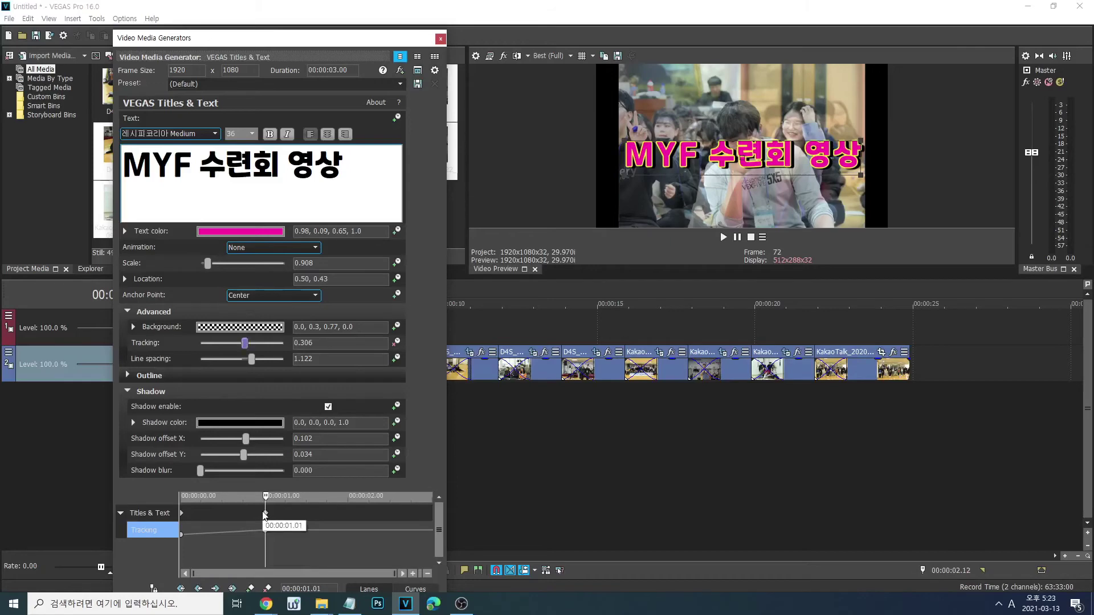
click(441, 39)
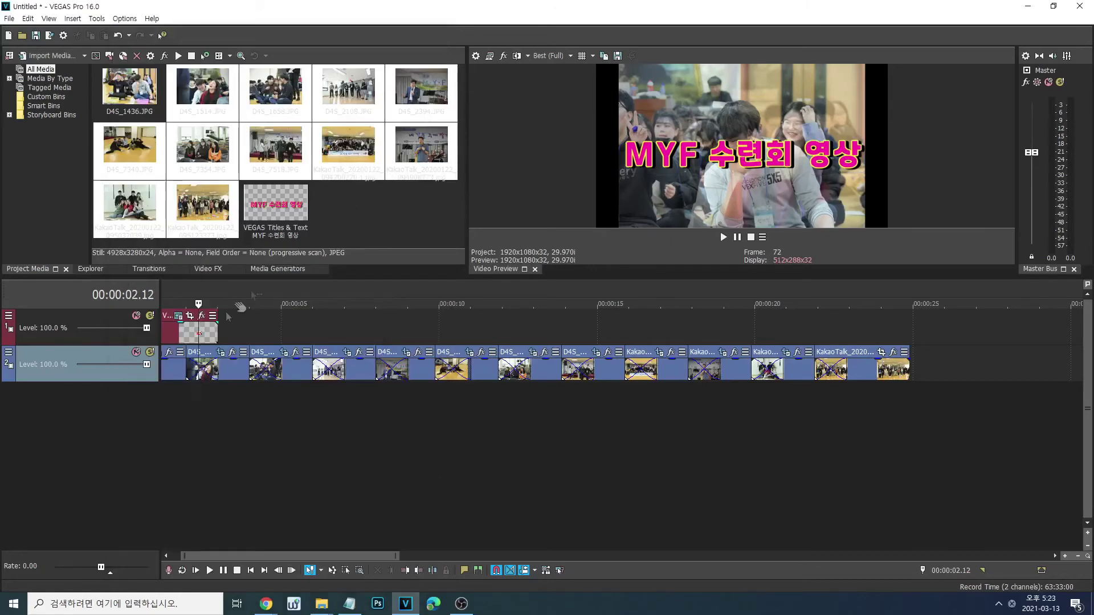
- Play the project from the start twice to check the title's spreading letters
click(195, 570)
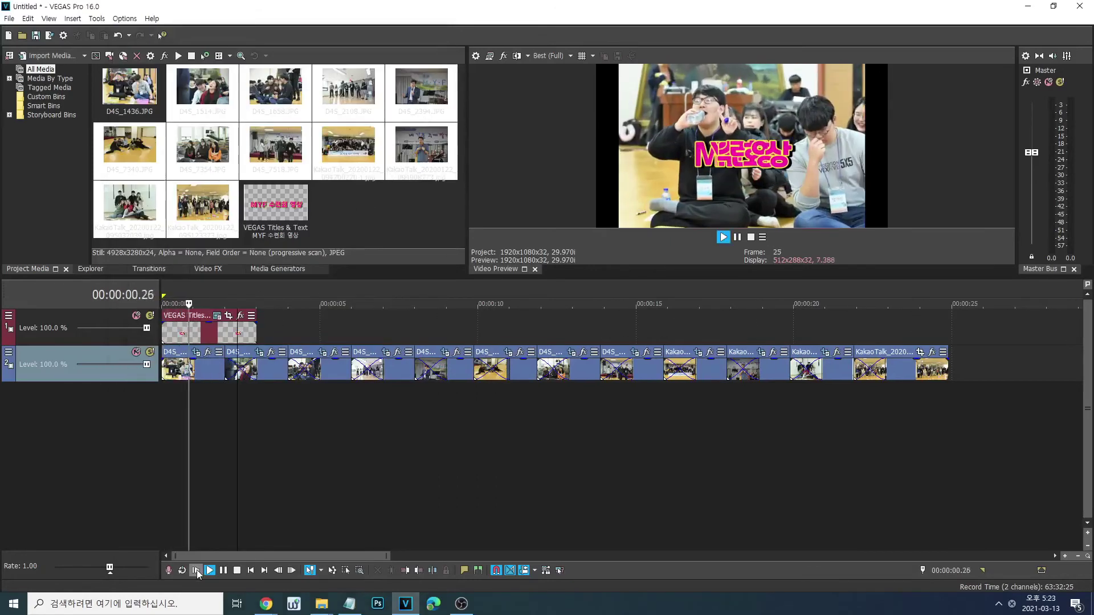
key(Return)
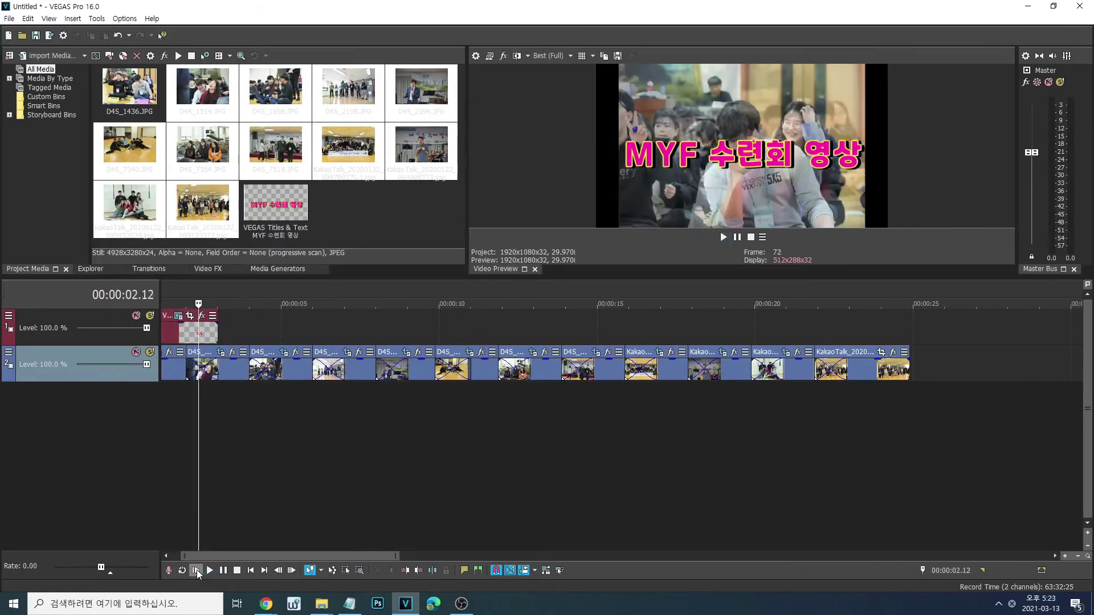
click(196, 570)
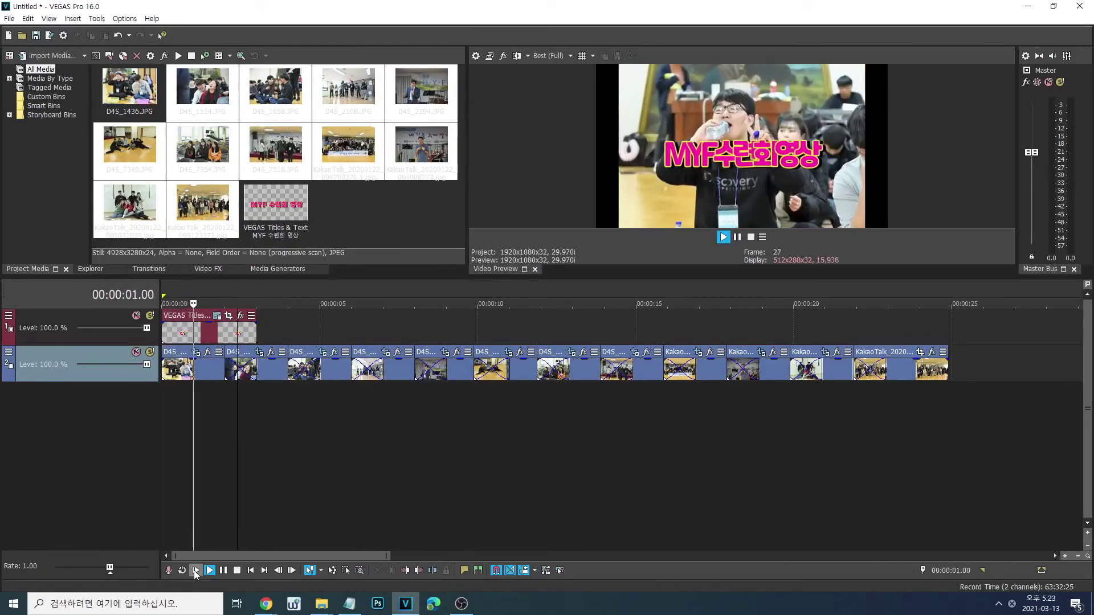
key(Return)
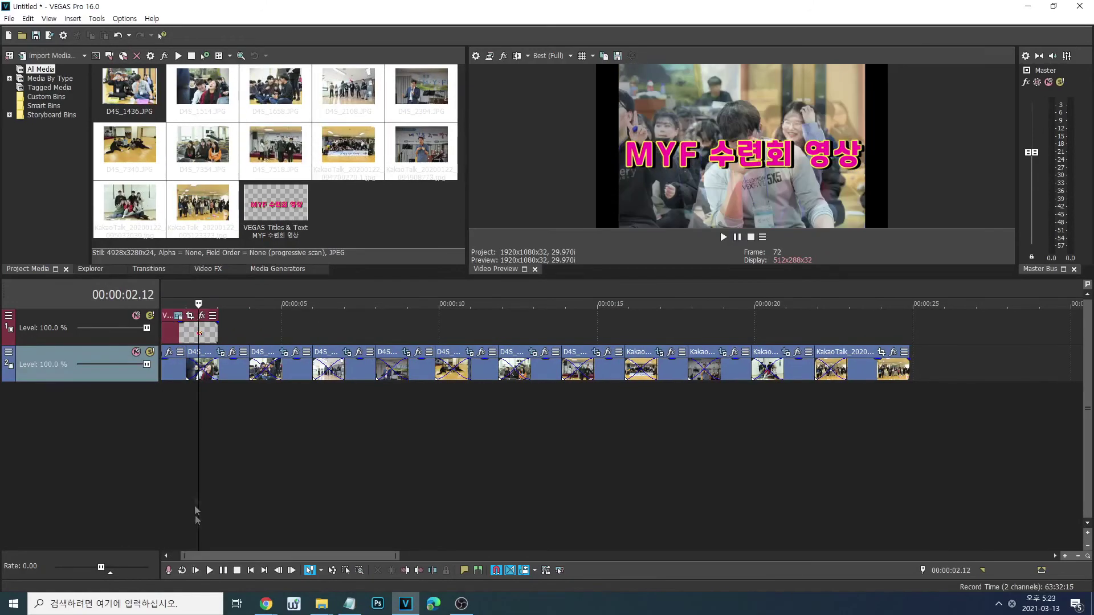
- Lengthen the title event to about 4.5 seconds and check the generated media's duration
click(214, 333)
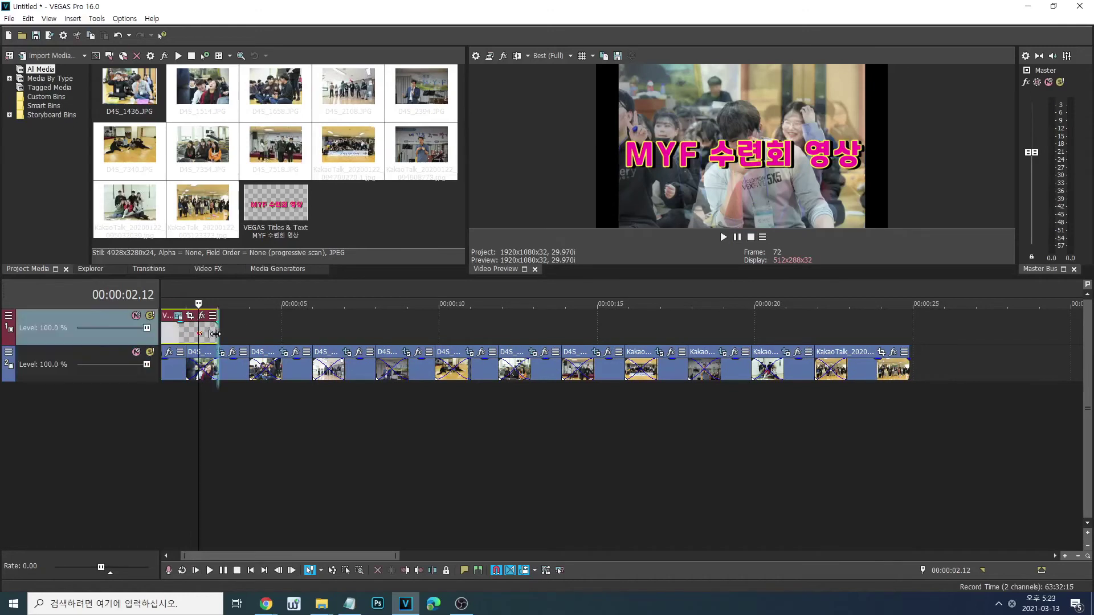
drag(214, 333, 264, 332)
click(189, 313)
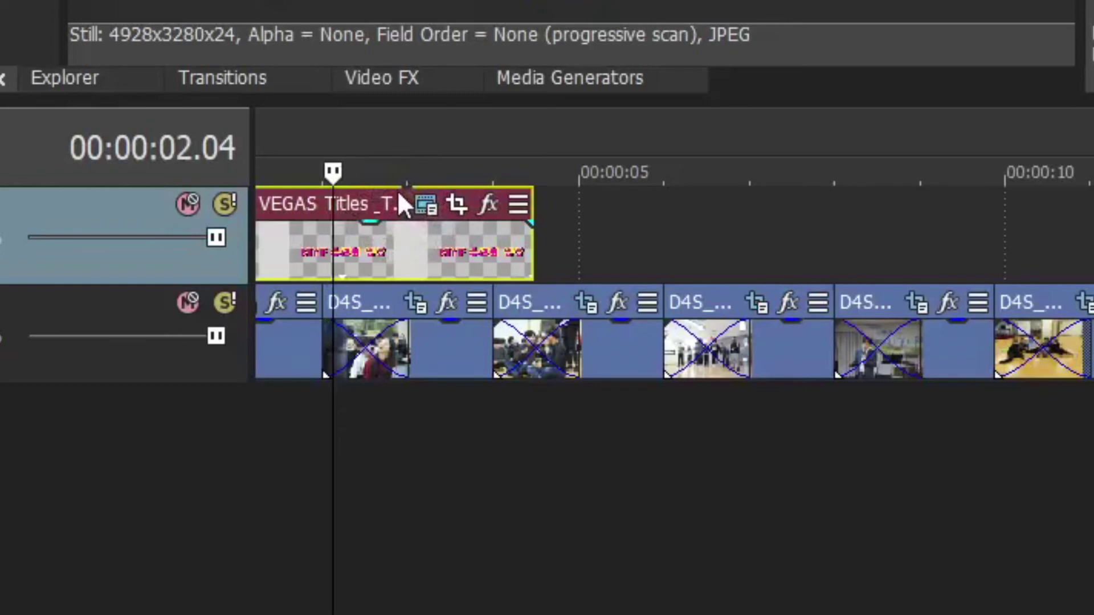
click(424, 209)
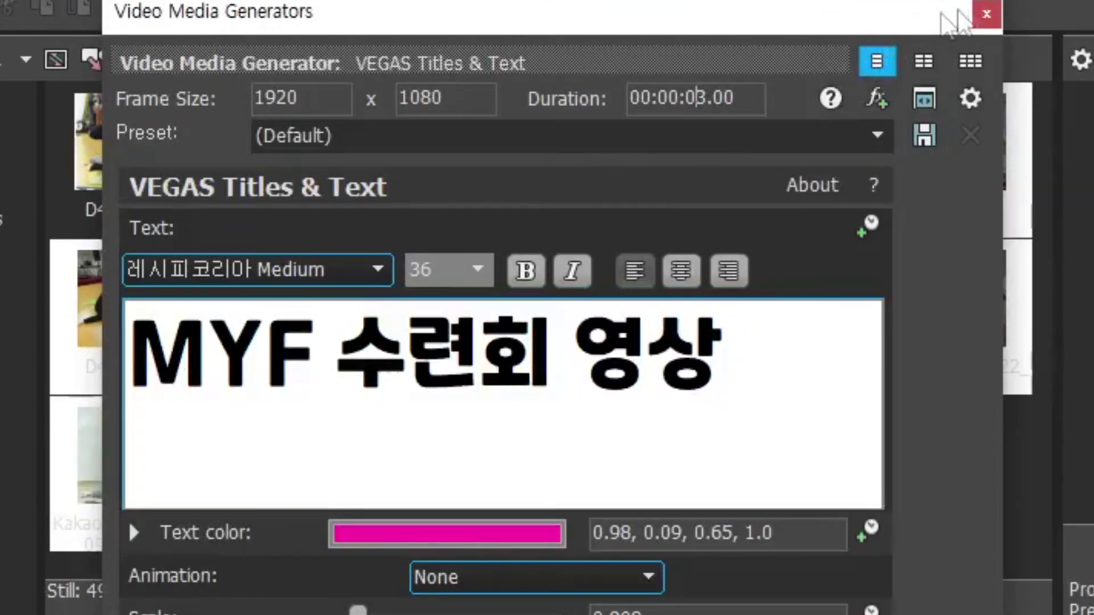
click(986, 15)
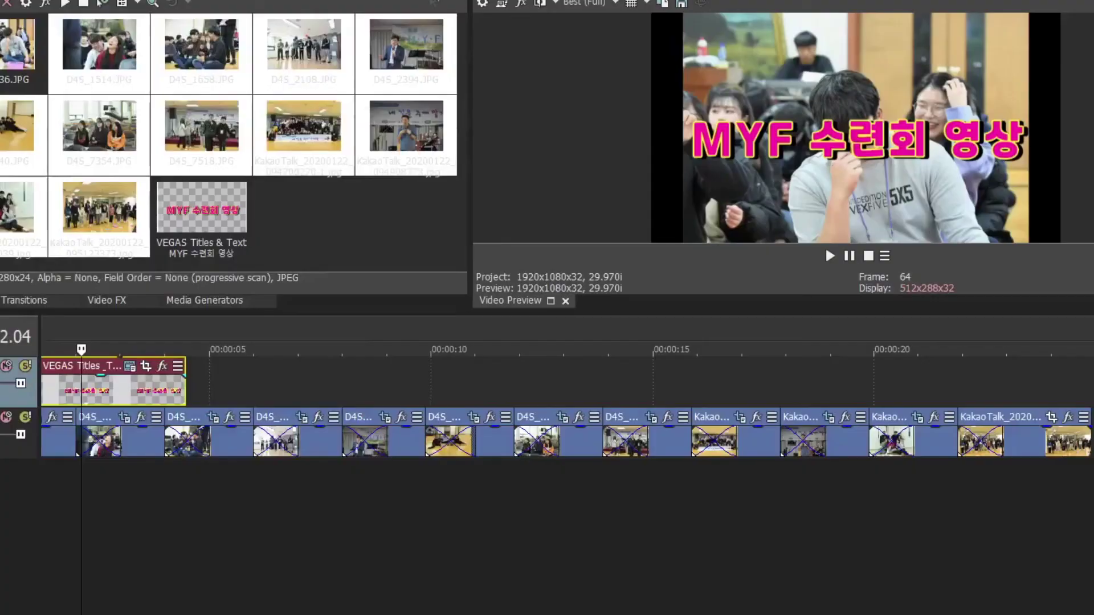
- Play the extended title event from about 00:00:02.17 to see how its animation behaves past the generated length
click(57, 516)
click(102, 500)
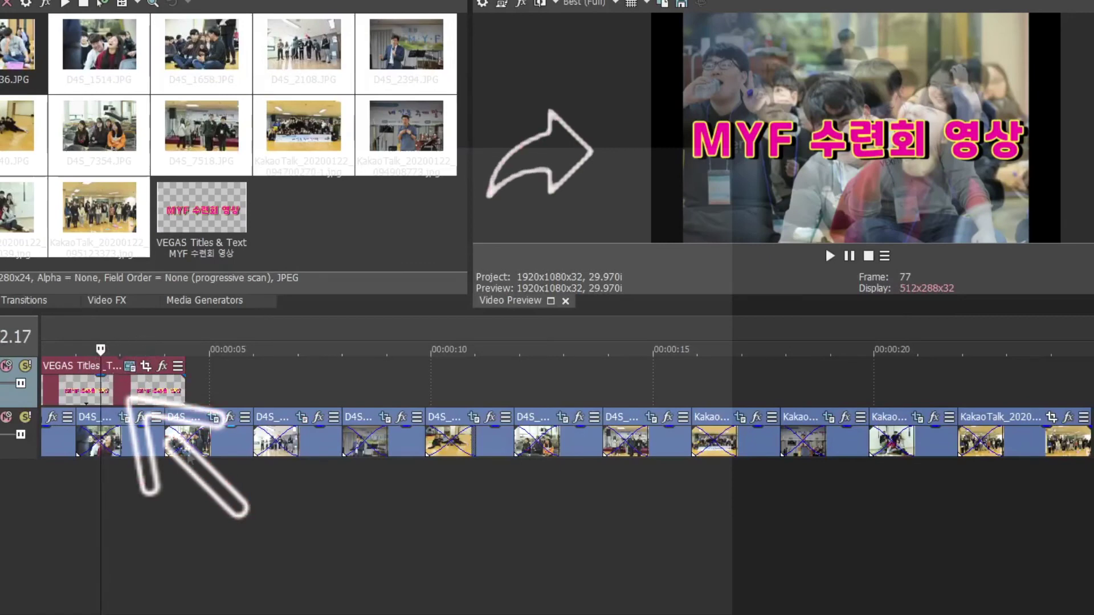
key(space)
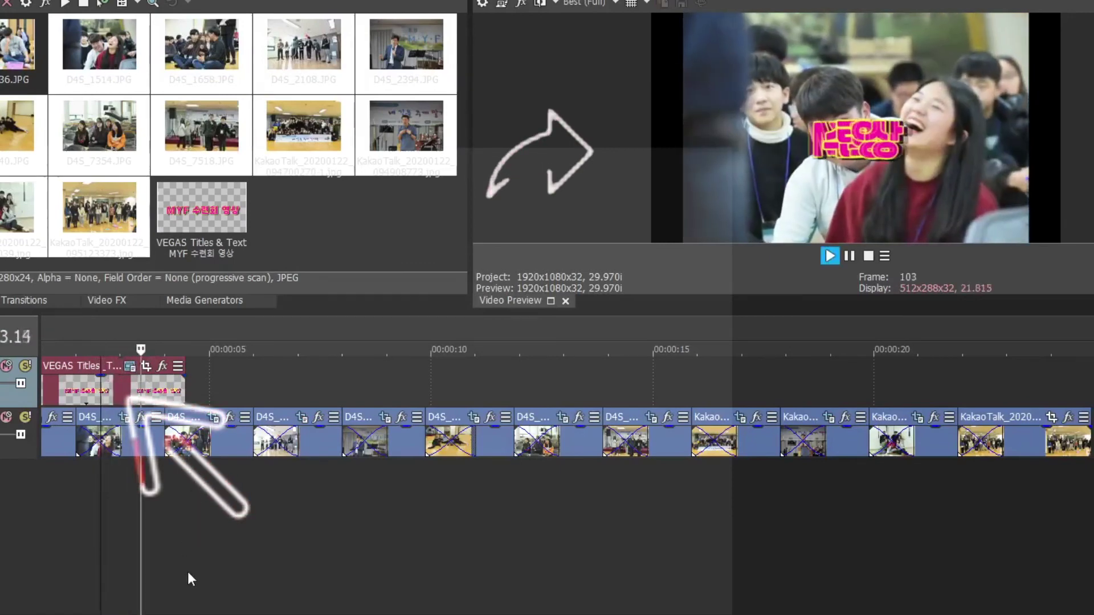
key(space)
key(space)
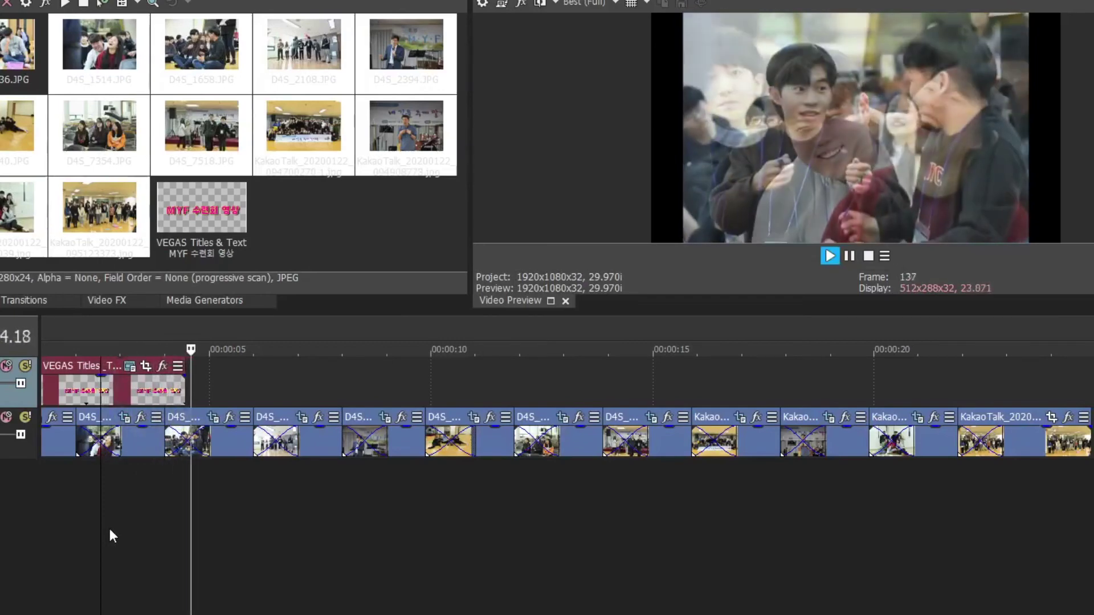
key(space)
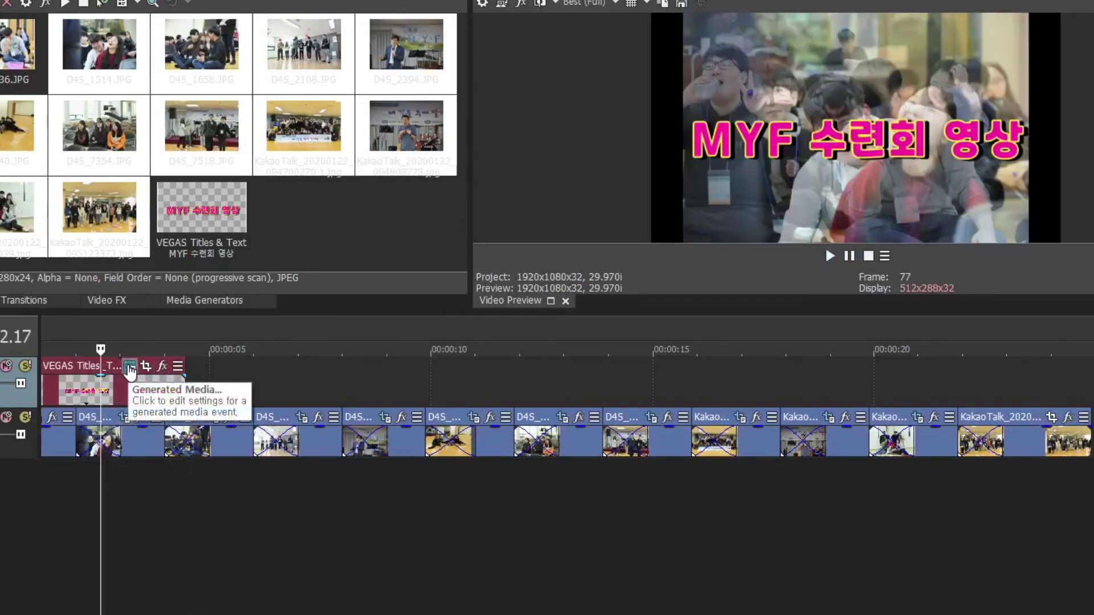
- Set the title's generated media duration to 00:00:08.00 and stretch its timeline event to the same length
click(130, 366)
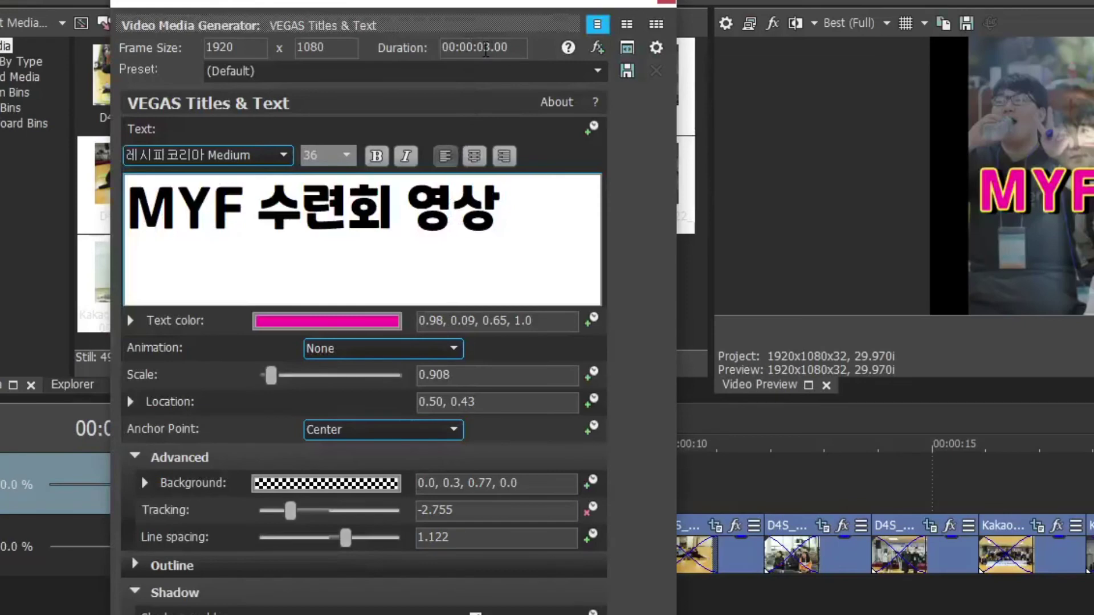
key(BackSpace)
text(1)
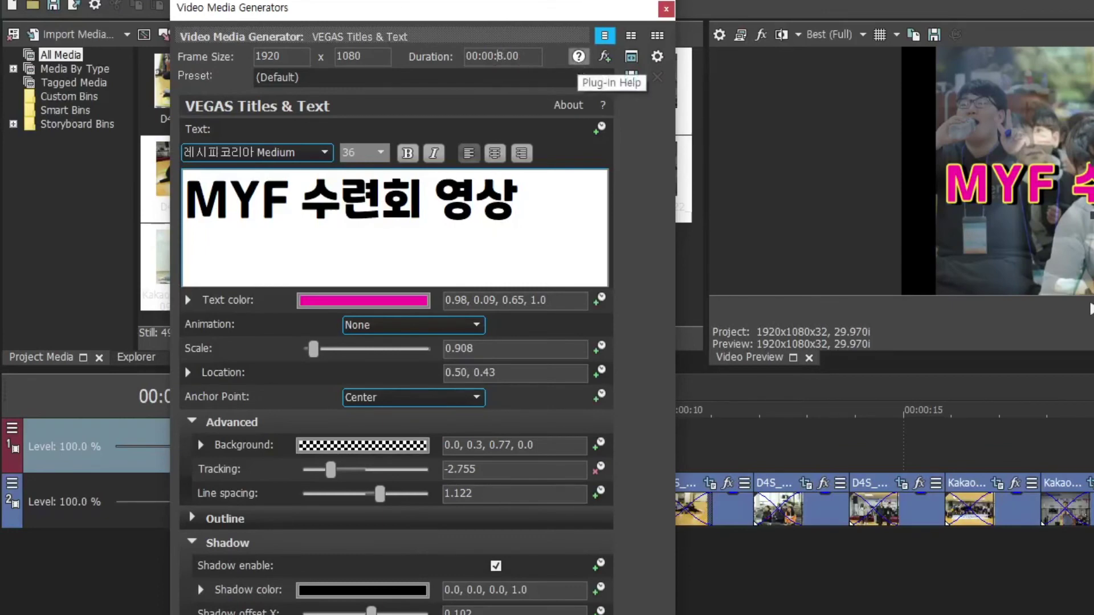
key(Return)
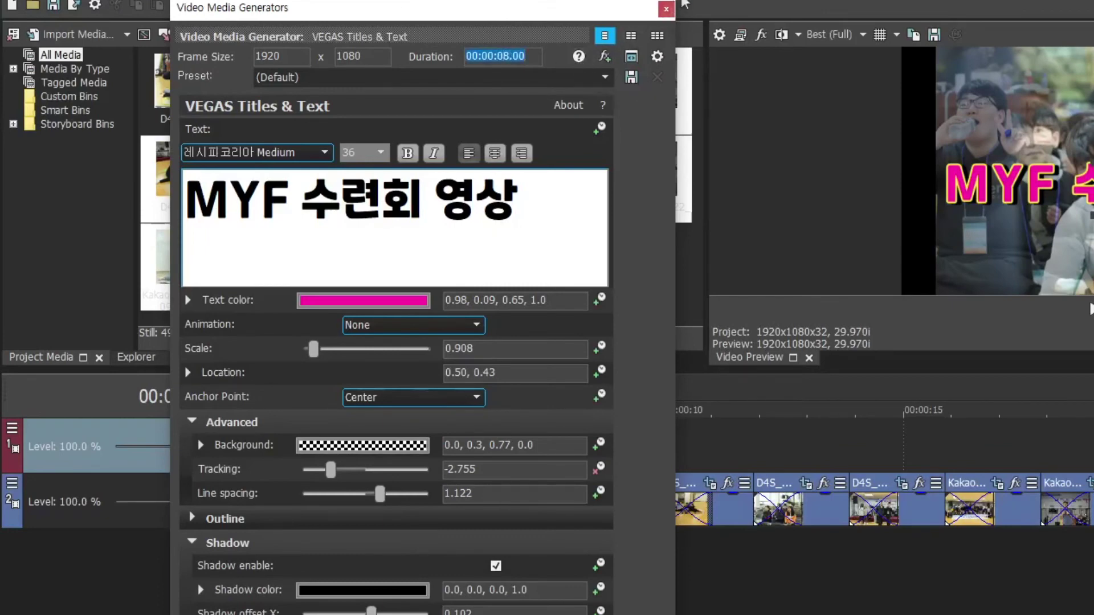
click(666, 8)
drag(297, 336, 375, 337)
- Reopen the title's generator settings beside the timeline and move both tracking keyframes later, spaced further apart
click(356, 336)
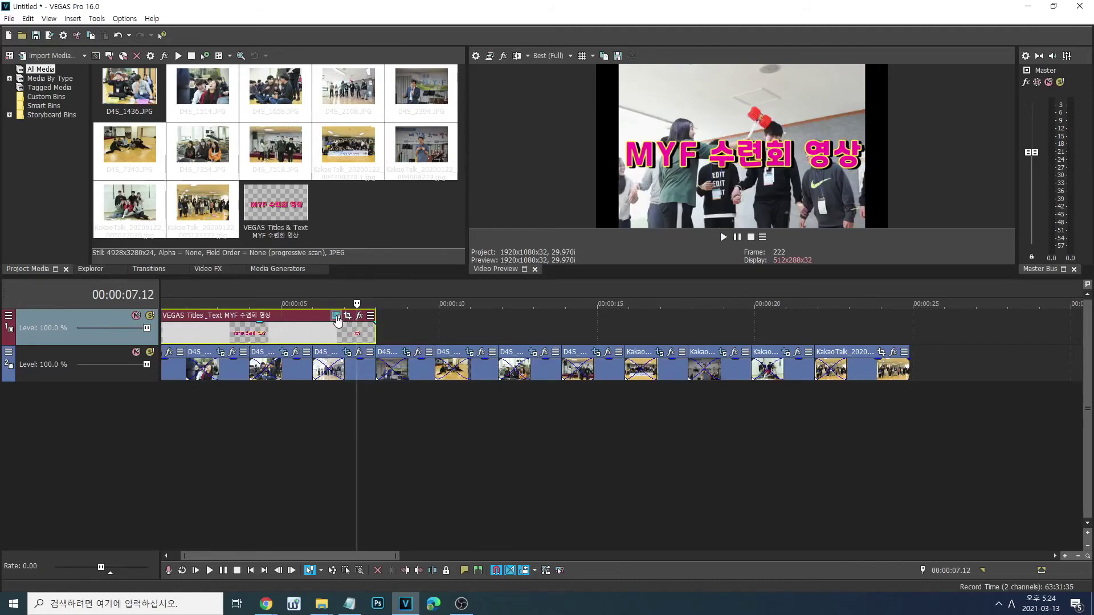
click(340, 317)
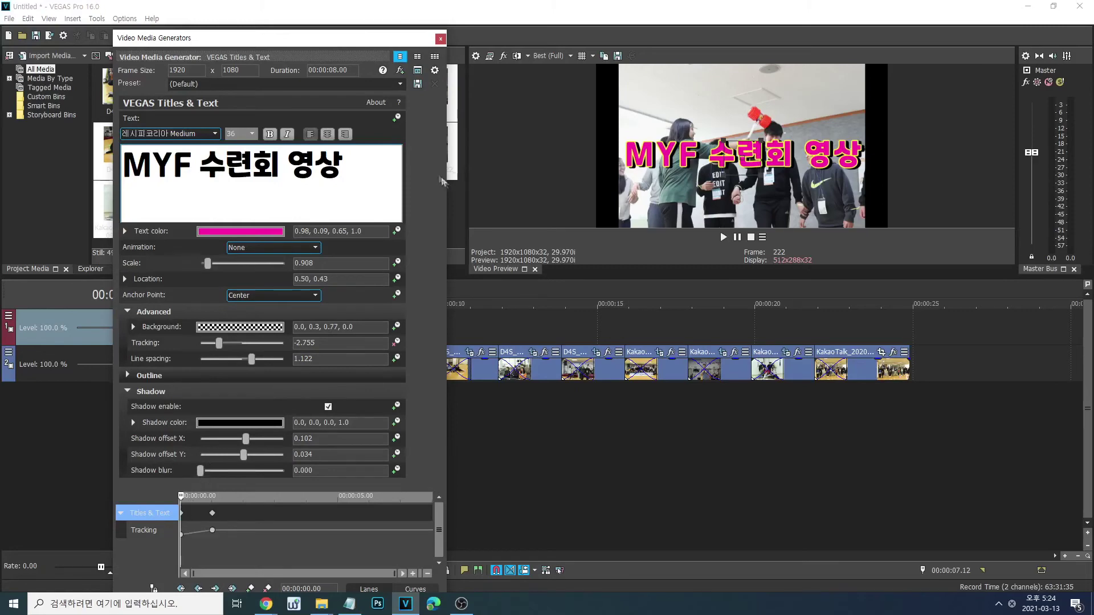
drag(363, 38, 542, 34)
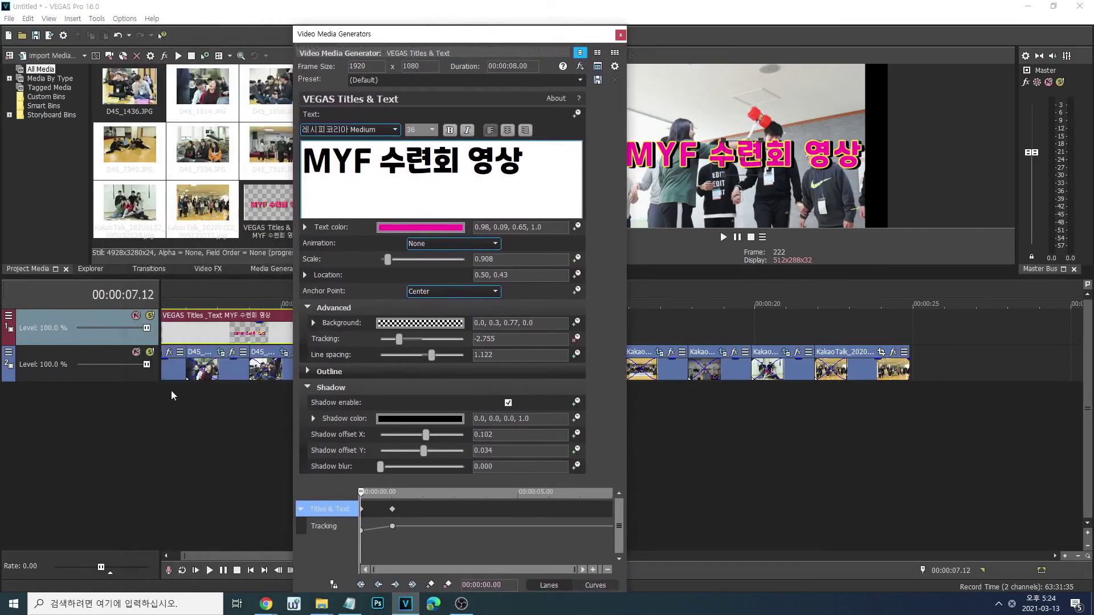
drag(165, 408, 186, 408)
mouse_move(192, 409)
mouse_down()
mouse_move(123, 419)
mouse_move(189, 419)
mouse_up()
drag(392, 509, 470, 509)
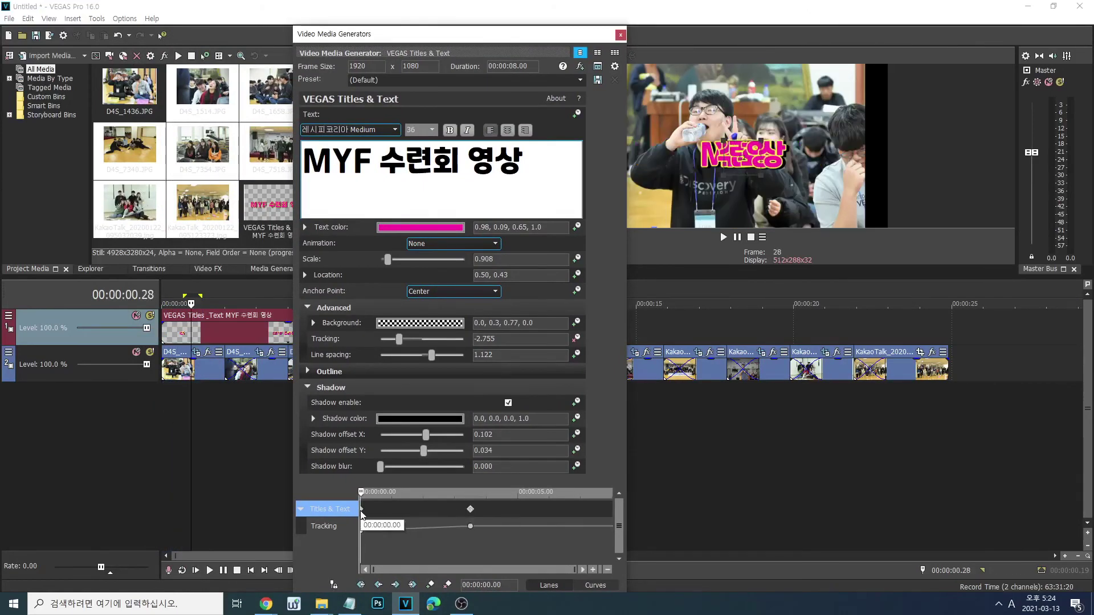
drag(362, 509, 391, 508)
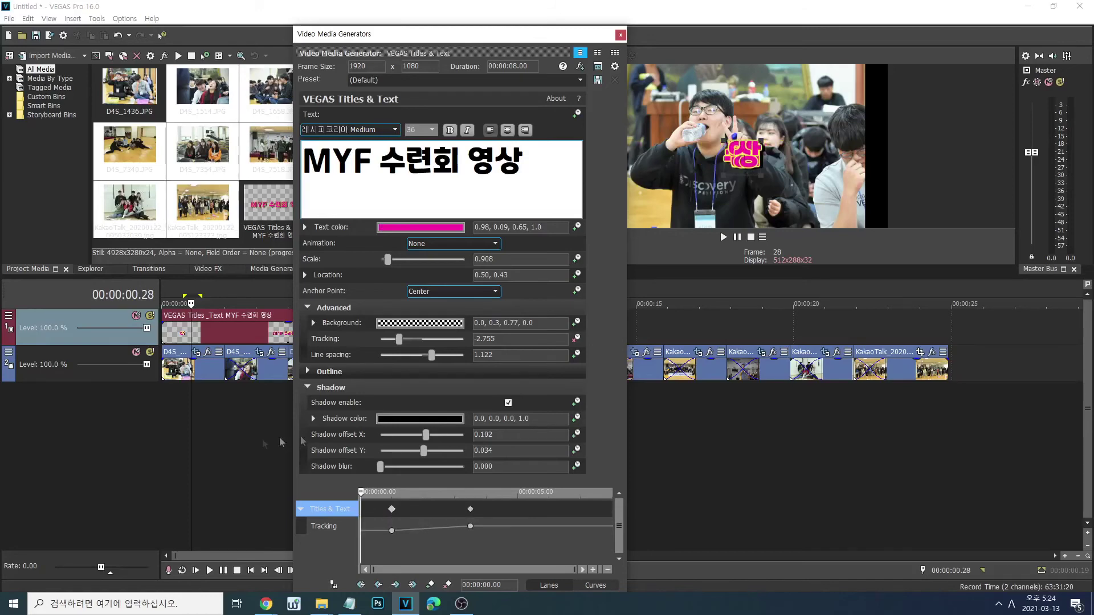
- Play the title from the start with the shifted keyframes and close the generator settings
click(193, 574)
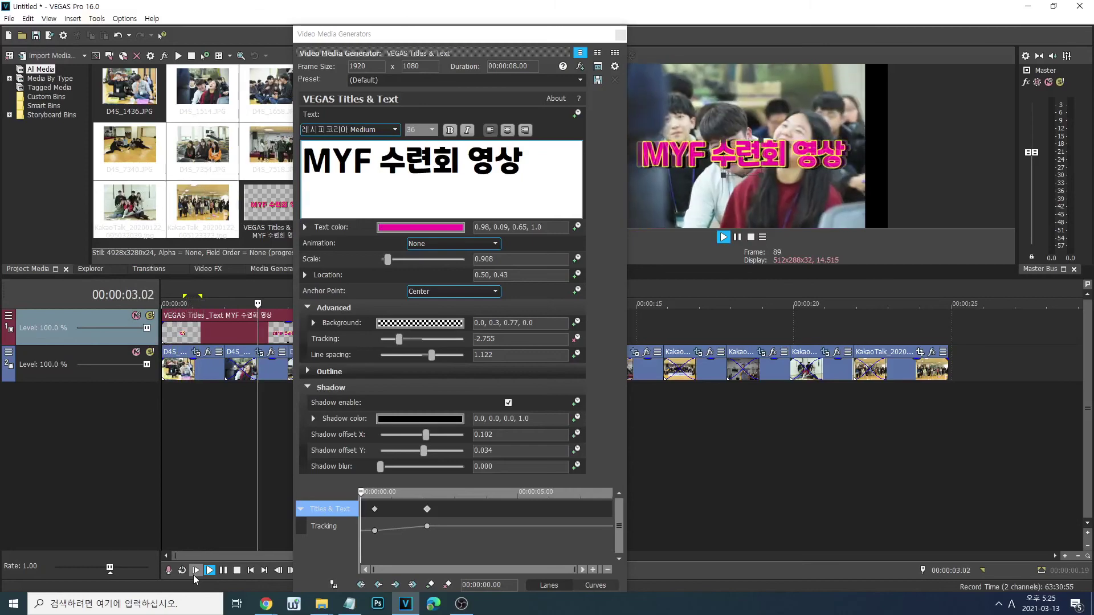
click(193, 575)
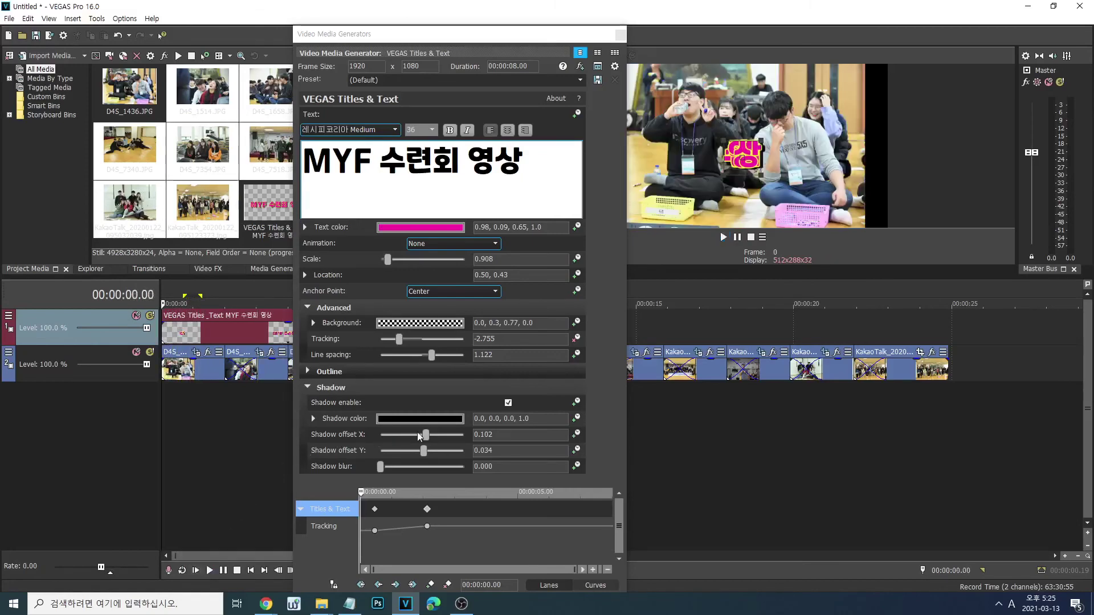
click(620, 33)
- Apply the Gaussian Blur video effect with the Extreme Blur preset to the title event
click(211, 269)
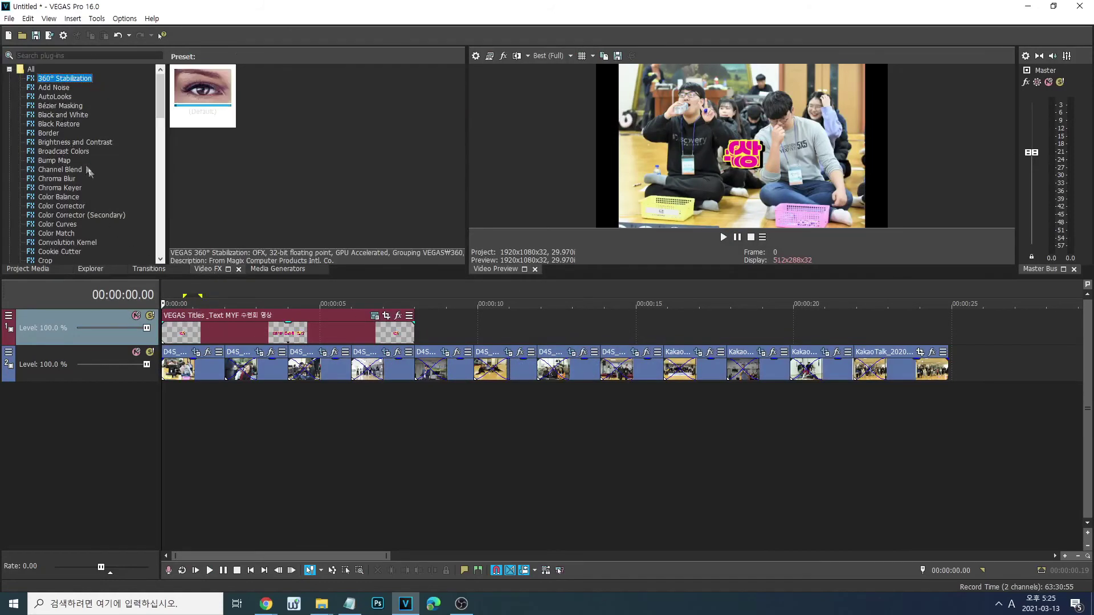
scroll(126, 211, down, 4)
click(55, 215)
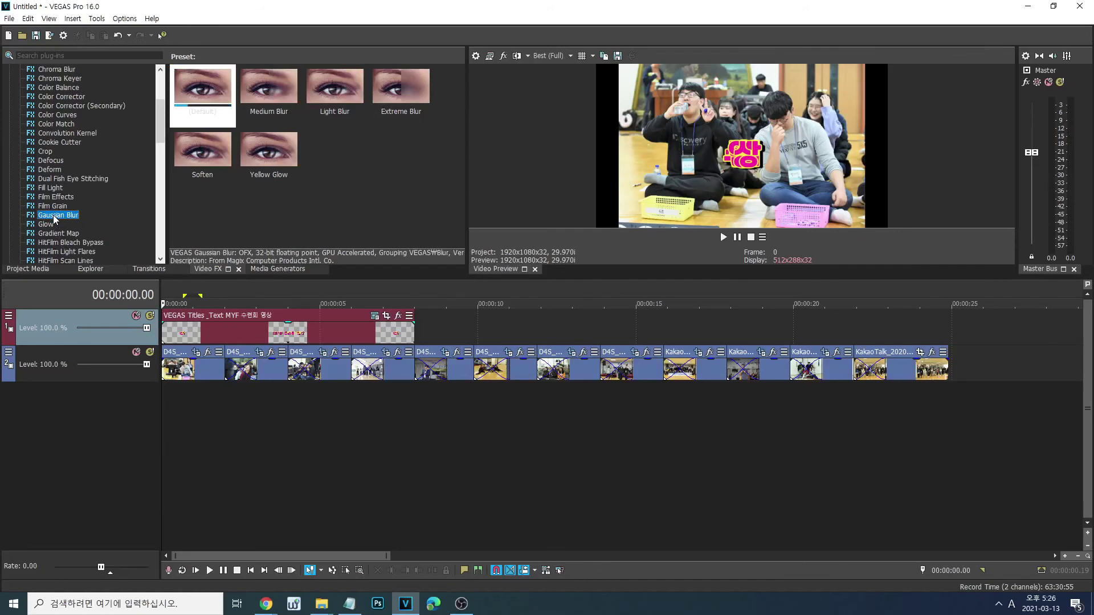
drag(390, 84, 193, 337)
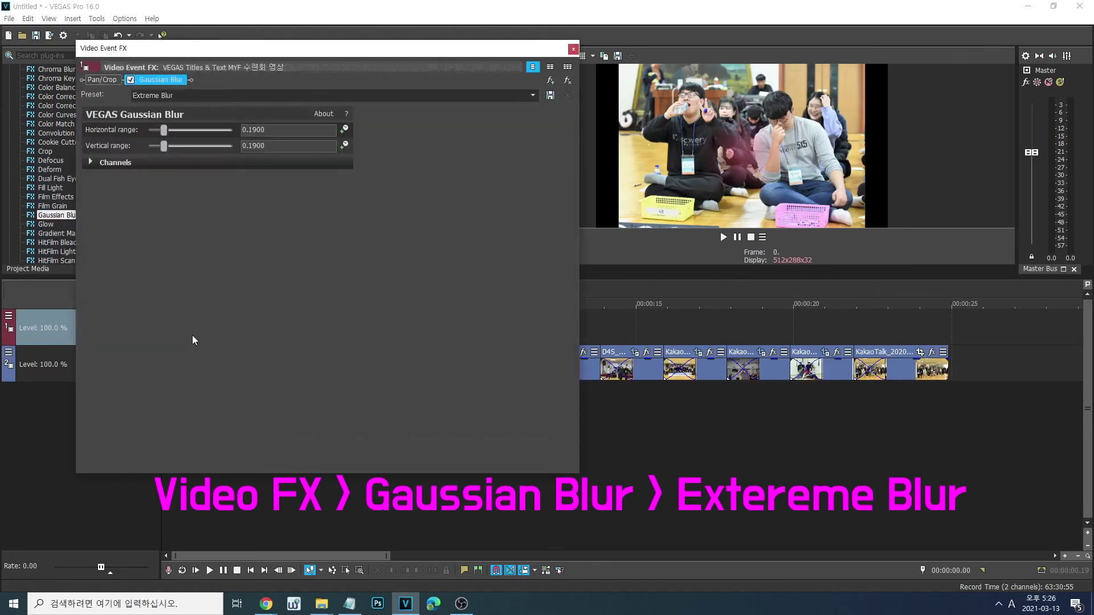
drag(269, 49, 372, 151)
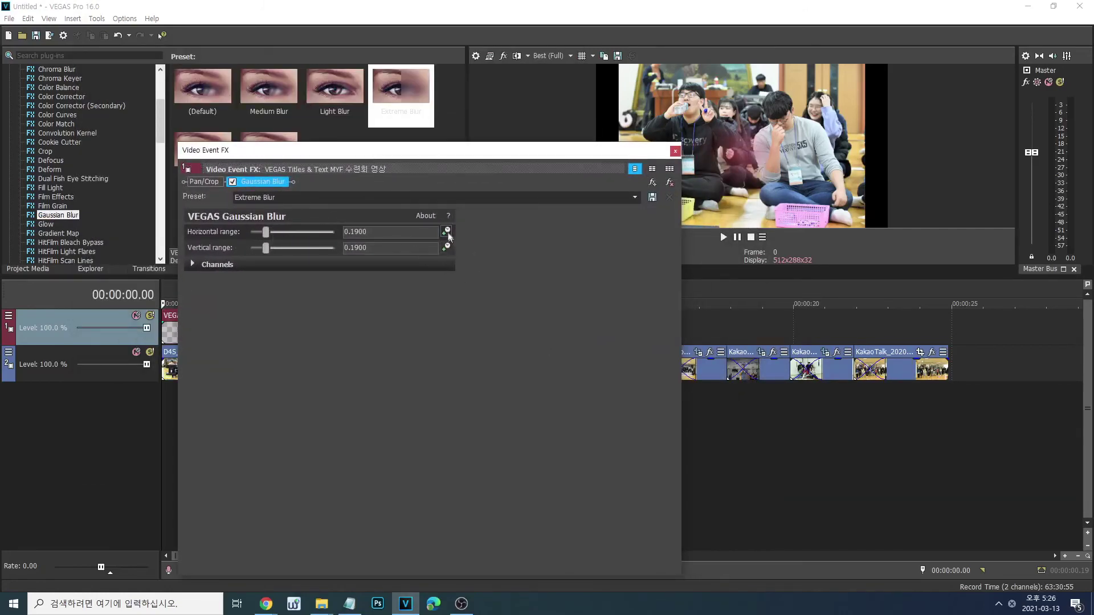
- Enable keyframes for the blur's horizontal range, sync their cursor to the timeline and reduce the vertical blur
click(448, 232)
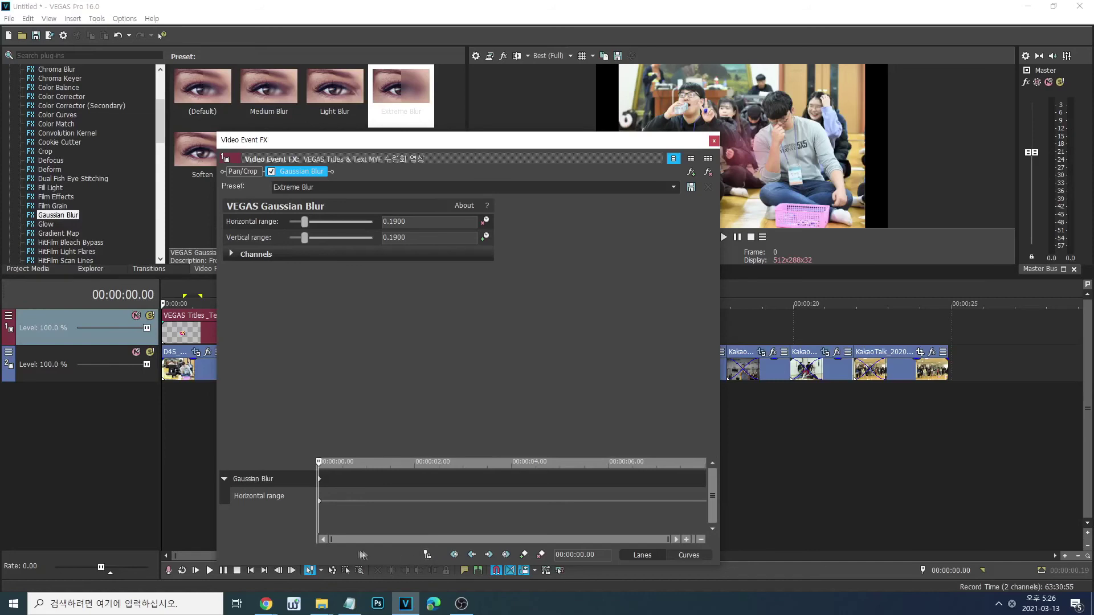
click(428, 558)
mouse_move(319, 465)
mouse_down()
mouse_move(367, 468)
mouse_move(357, 467)
mouse_up()
drag(427, 149, 350, 80)
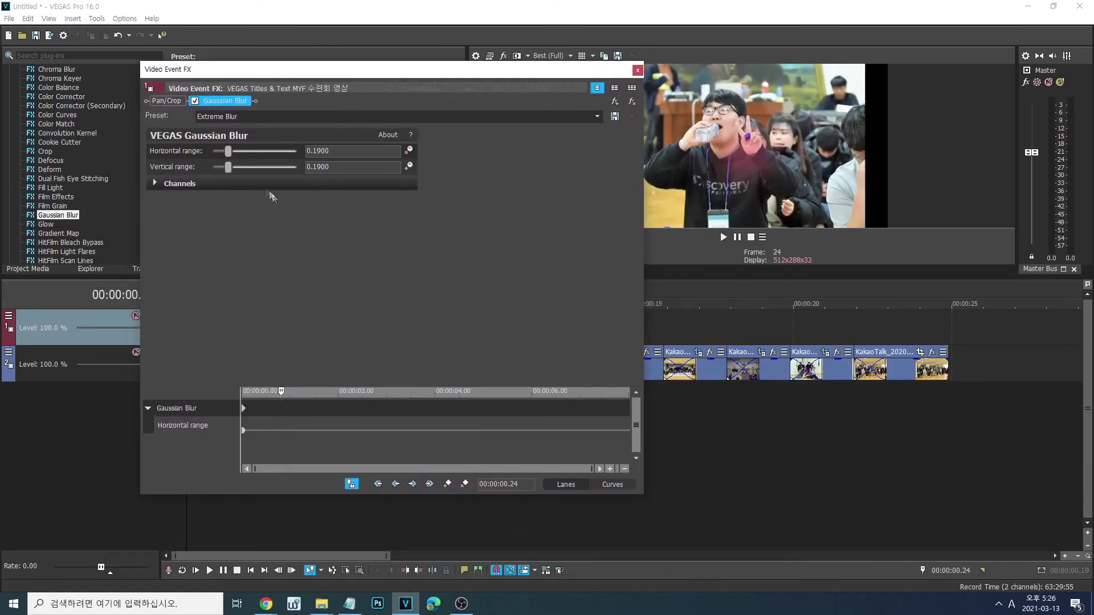
drag(232, 153, 214, 170)
key(Escape)
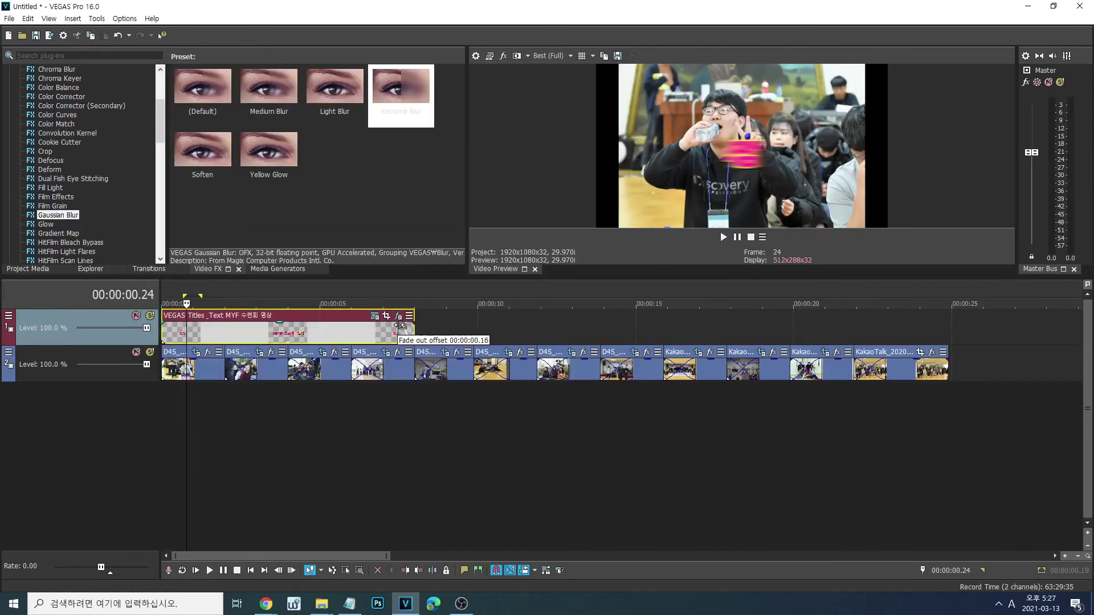
- Give the title event a fade-out of about 00:00:00.16 and play the title section
click(384, 427)
click(202, 485)
key(space)
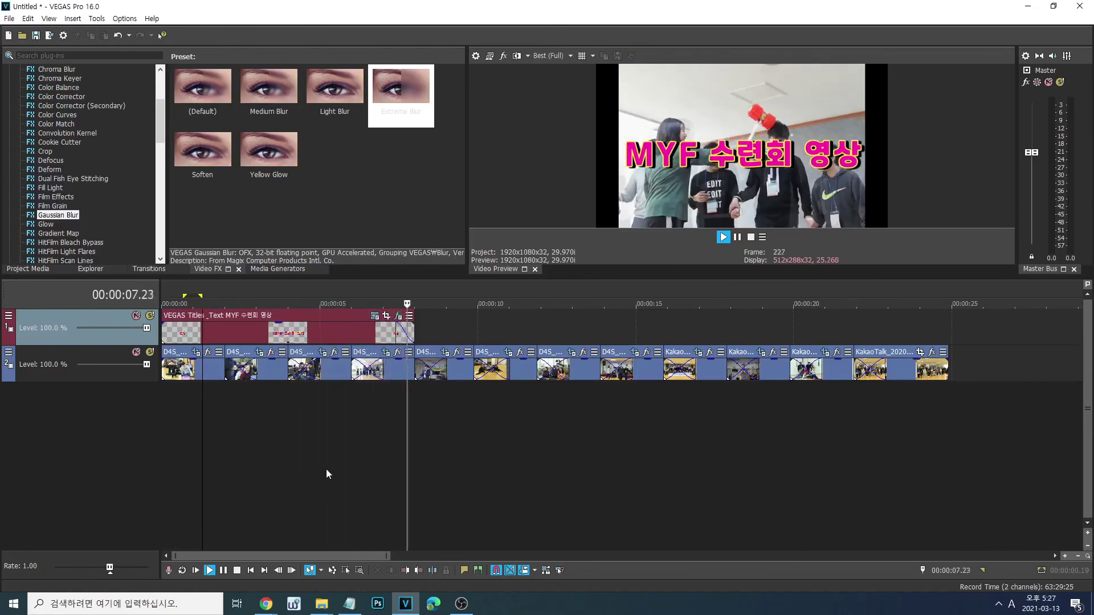
key(space)
- Play the assembled video from the title section through to the closing group photo
drag(1093, 424, 130, 435)
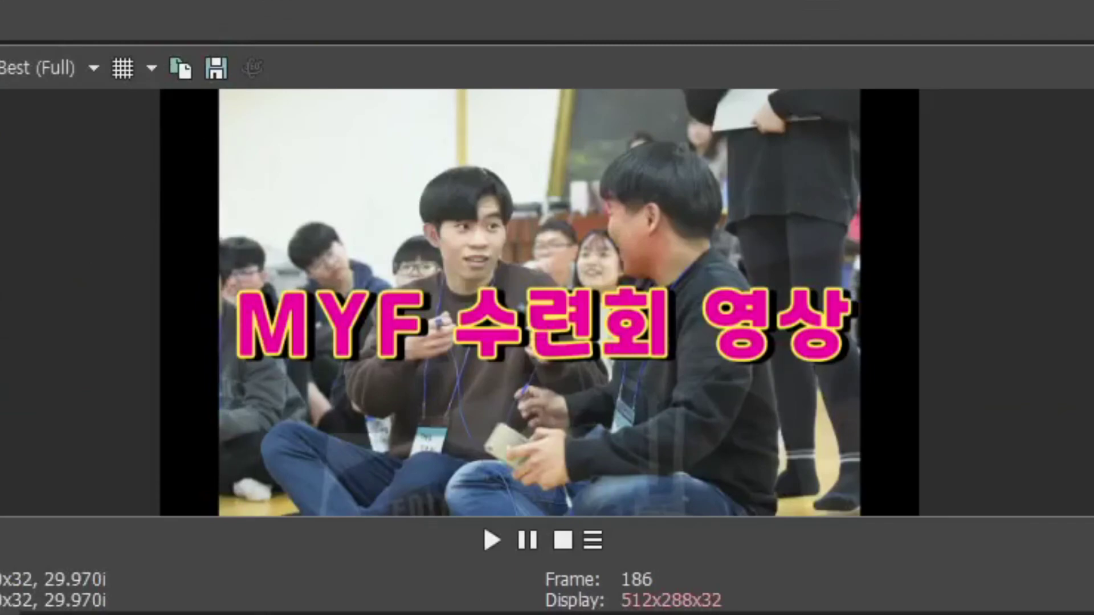
key(space)
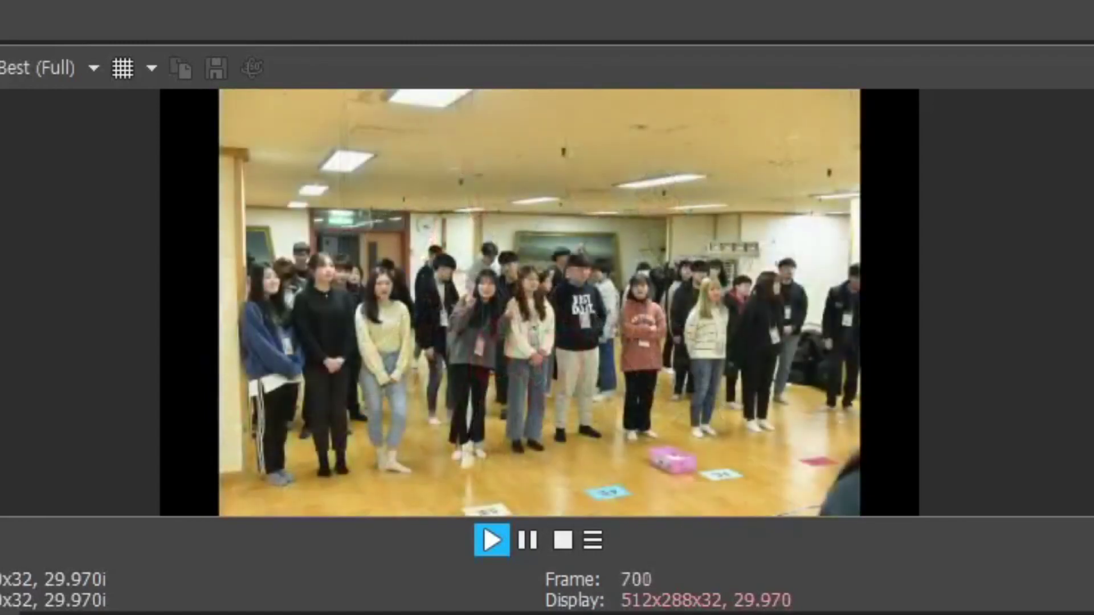
key(space)
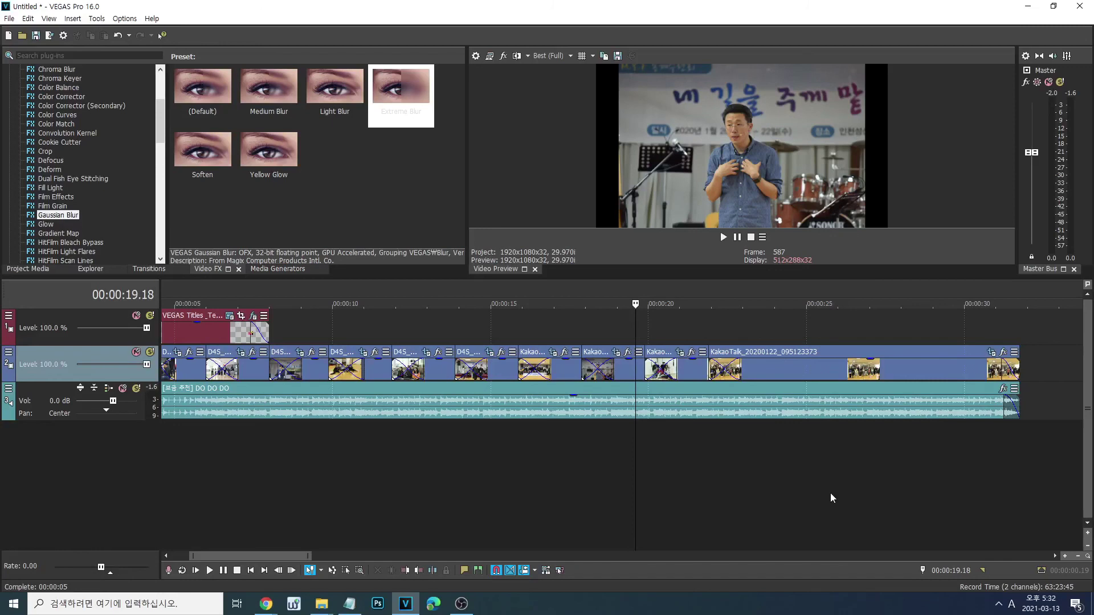